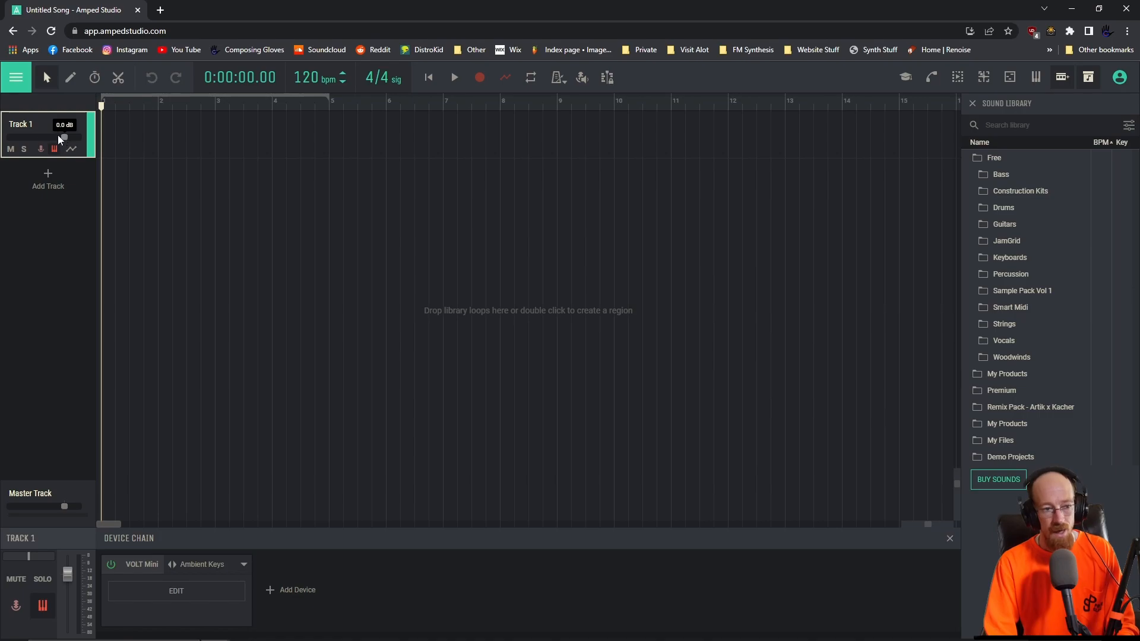
- Add a second track and delete it again
{"action": "left_click", "coordinate": [47, 178]}
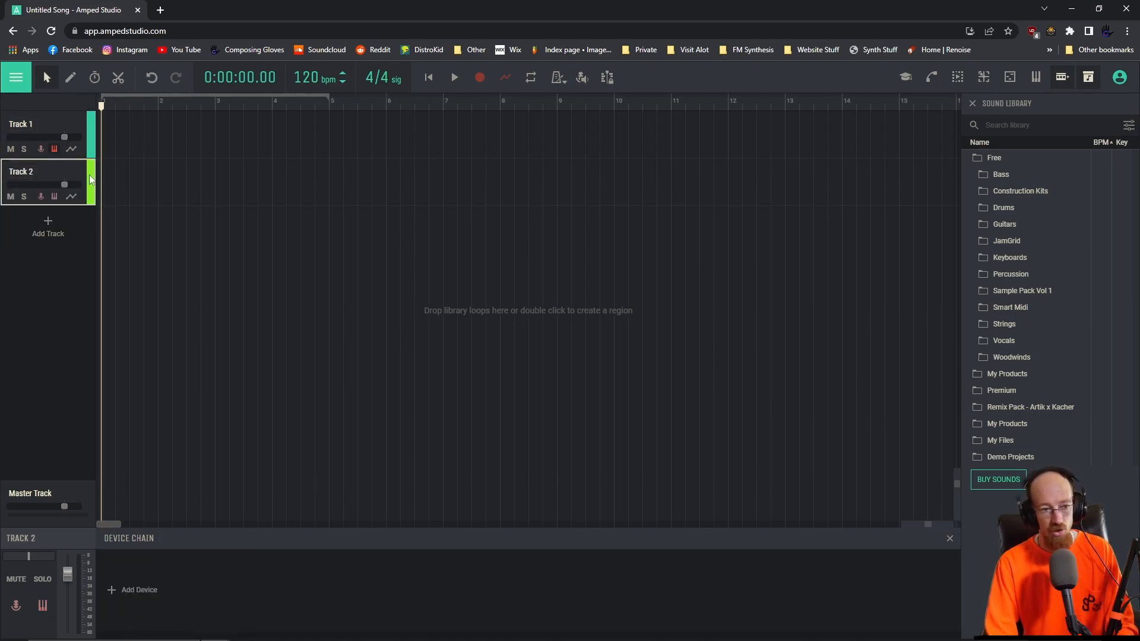
{"action": "key", "text": "Delete"}
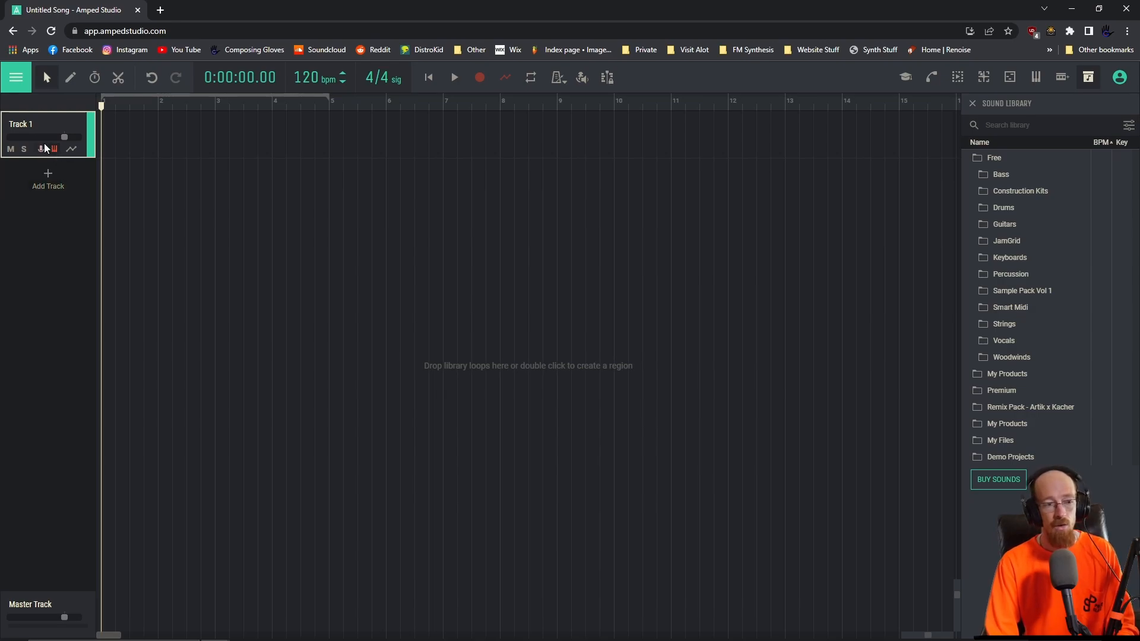
- Show and hide the sound library, device chain and virtual keyboard panels, leaving the sound library and device chain open
{"action": "left_click", "coordinate": [1085, 80]}
{"action": "left_click", "coordinate": [1085, 81]}
{"action": "left_click", "coordinate": [1069, 78]}
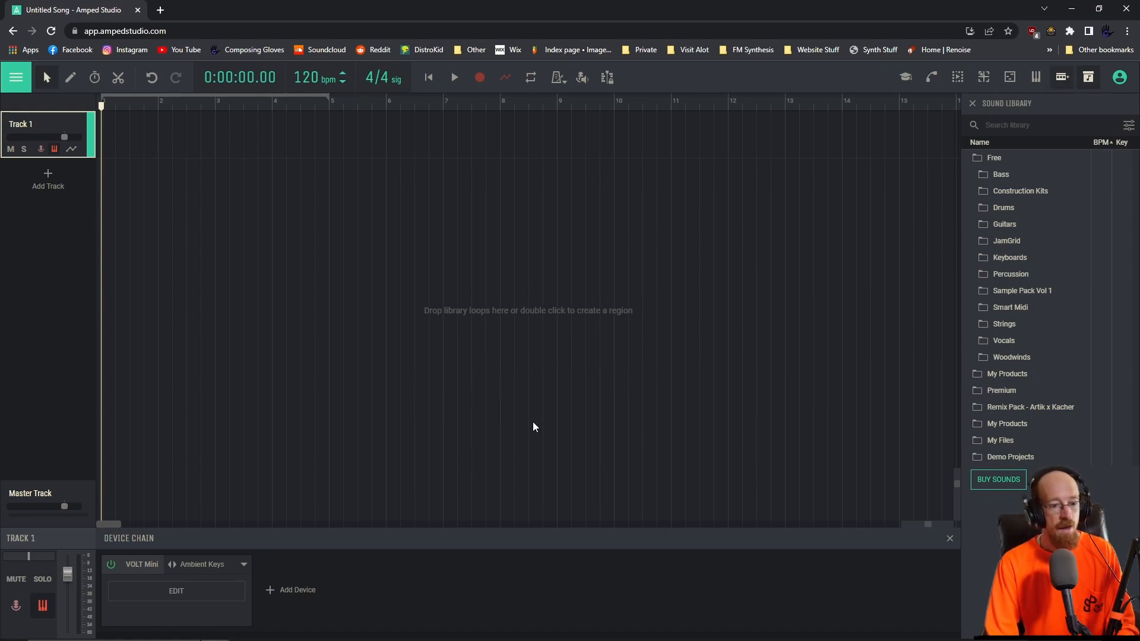
{"action": "left_click", "coordinate": [1089, 78]}
{"action": "left_click", "coordinate": [1089, 78]}
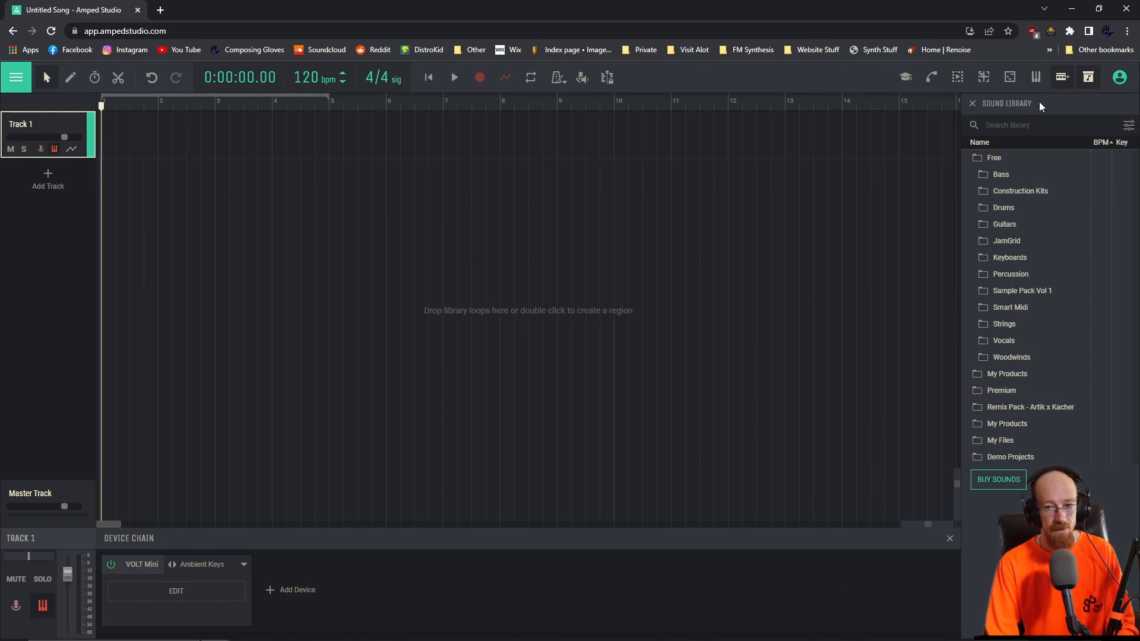
{"action": "left_click", "coordinate": [1038, 77]}
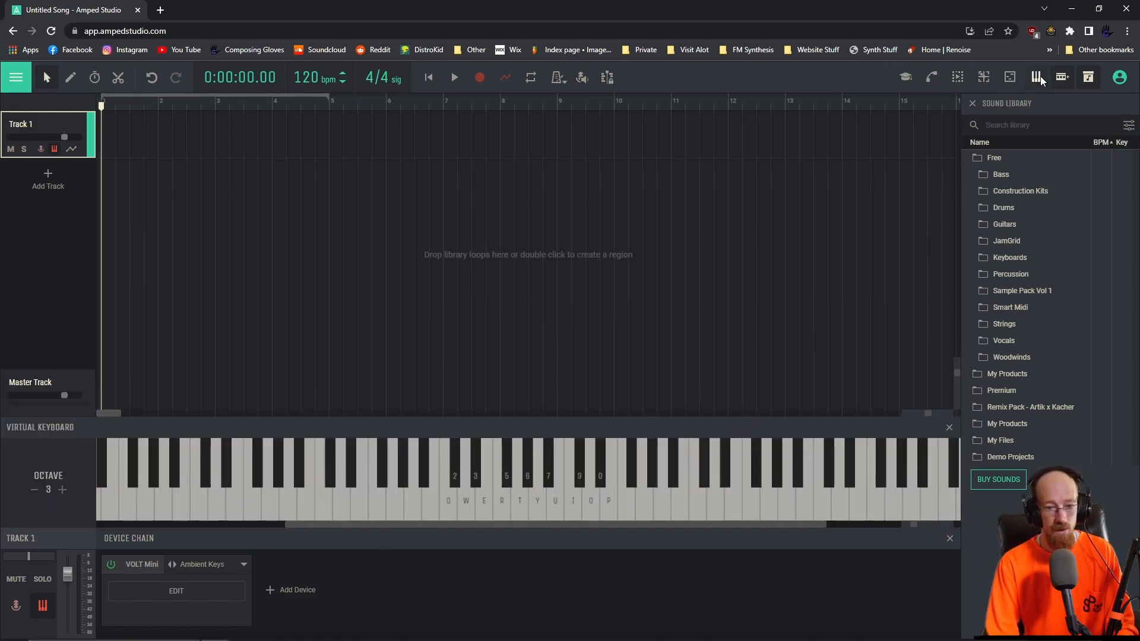
{"action": "left_click", "coordinate": [1038, 77]}
{"action": "left_click", "coordinate": [1062, 77]}
{"action": "left_click", "coordinate": [1061, 77]}
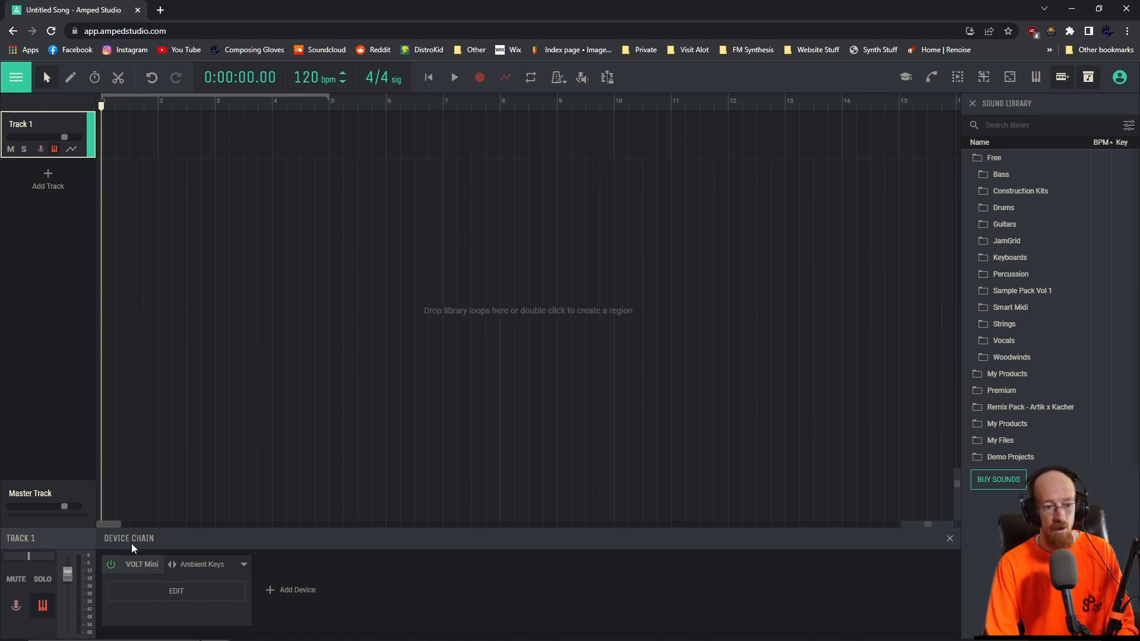
- Add two more tracks below Track 1
{"action": "double_click", "coordinate": [39, 124]}
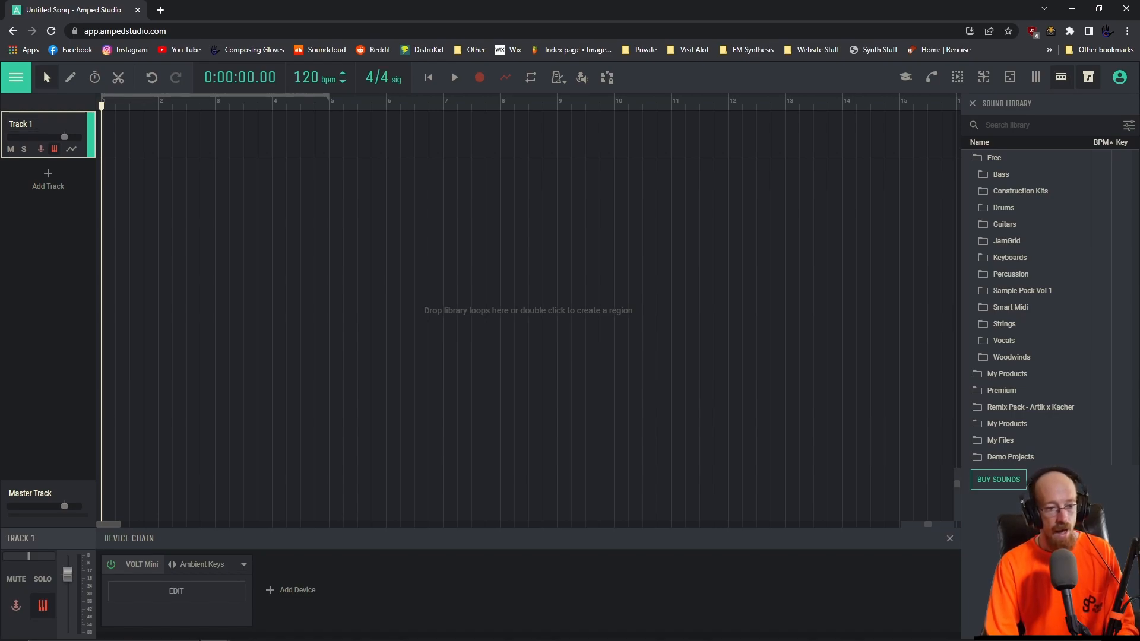
{"action": "left_click", "coordinate": [55, 185]}
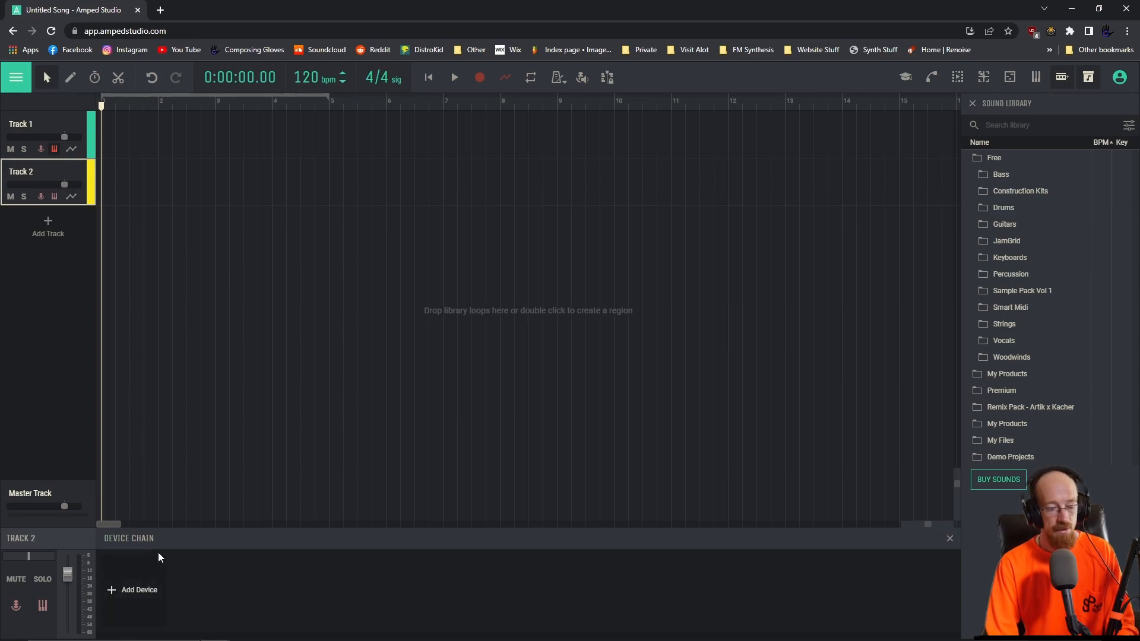
{"action": "left_click", "coordinate": [46, 226]}
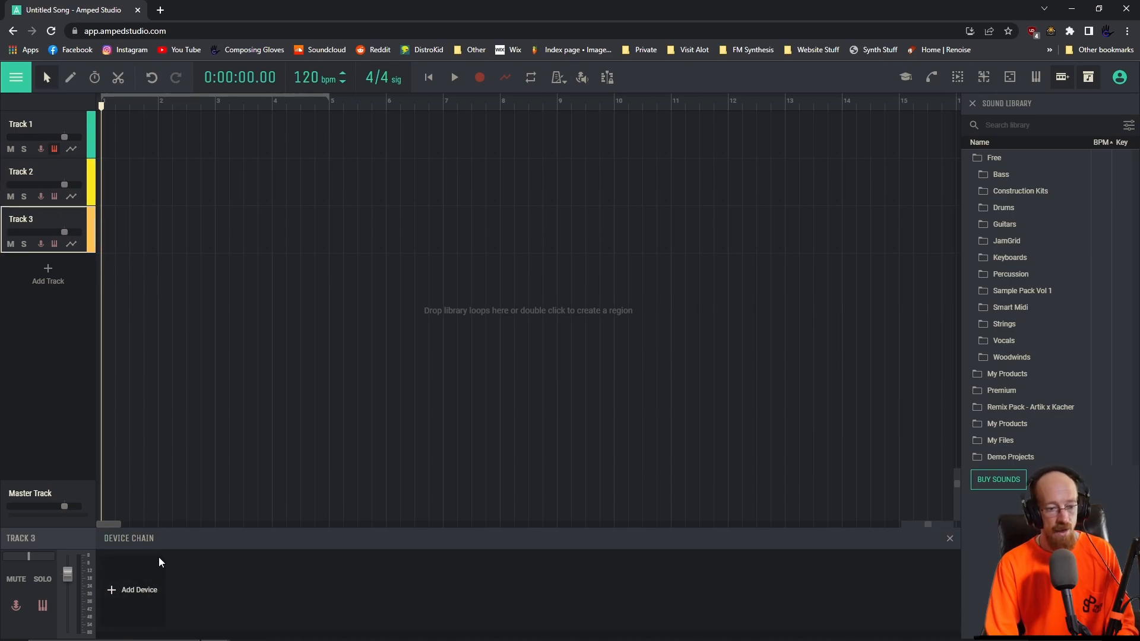
- Rename Track 1 as Lead Synth
{"action": "left_click", "coordinate": [67, 127]}
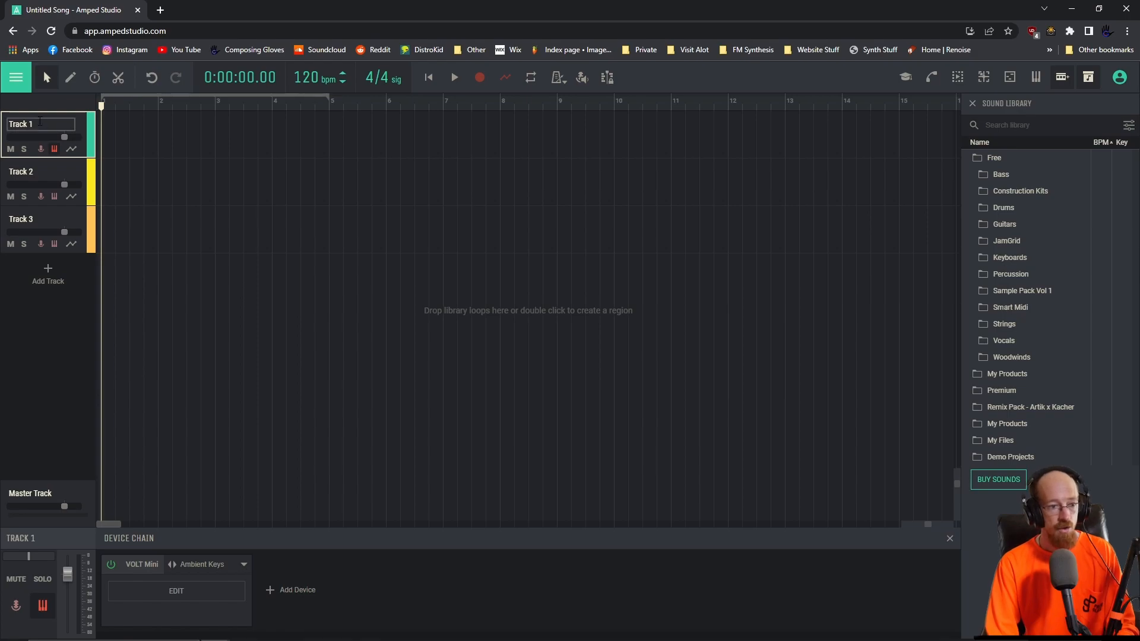
{"action": "left_click", "coordinate": [43, 125]}
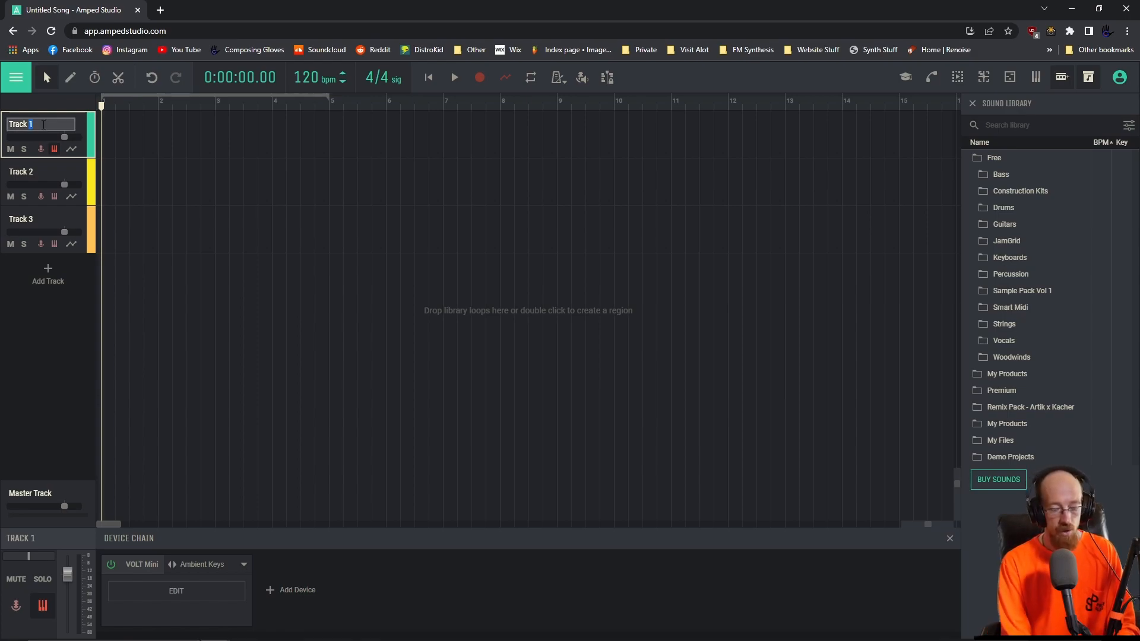
{"action": "key", "text": "BackSpace"}
{"action": "key", "text": "BackSpace"}
{"action": "key", "text": "BackSpace"}
{"action": "key", "text": "BackSpace"}
{"action": "key", "text": "BackSpace"}
{"action": "key", "text": "BackSpace"}
{"action": "key", "text": "BackSpace"}
{"action": "type", "text": "Lead"}
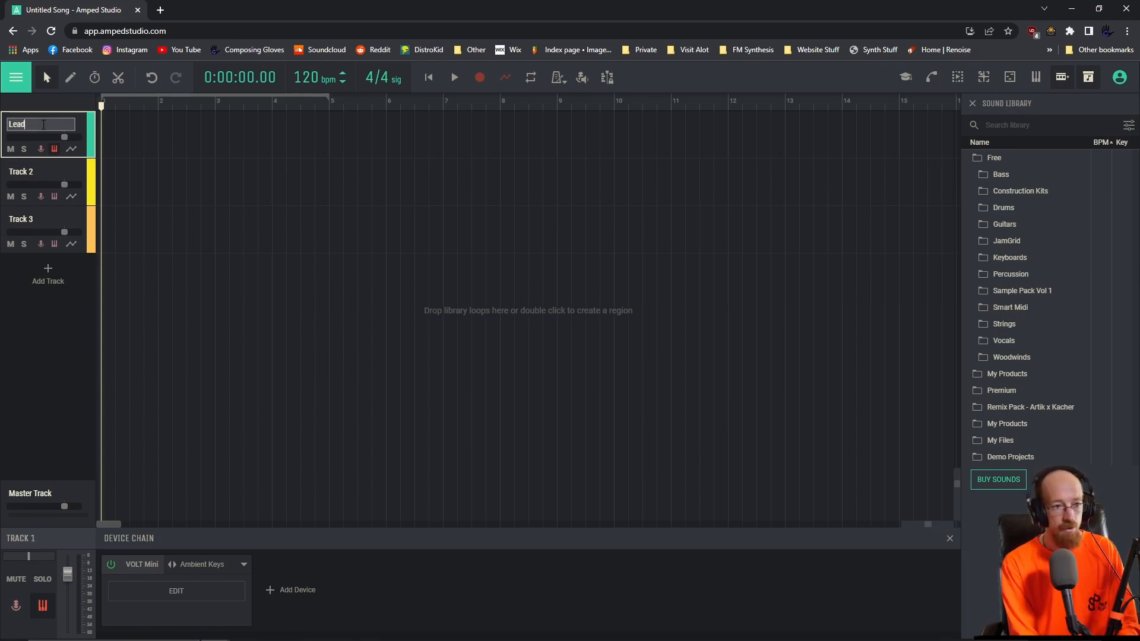
{"action": "type", "text": " Synth"}
{"action": "key", "text": "Return"}
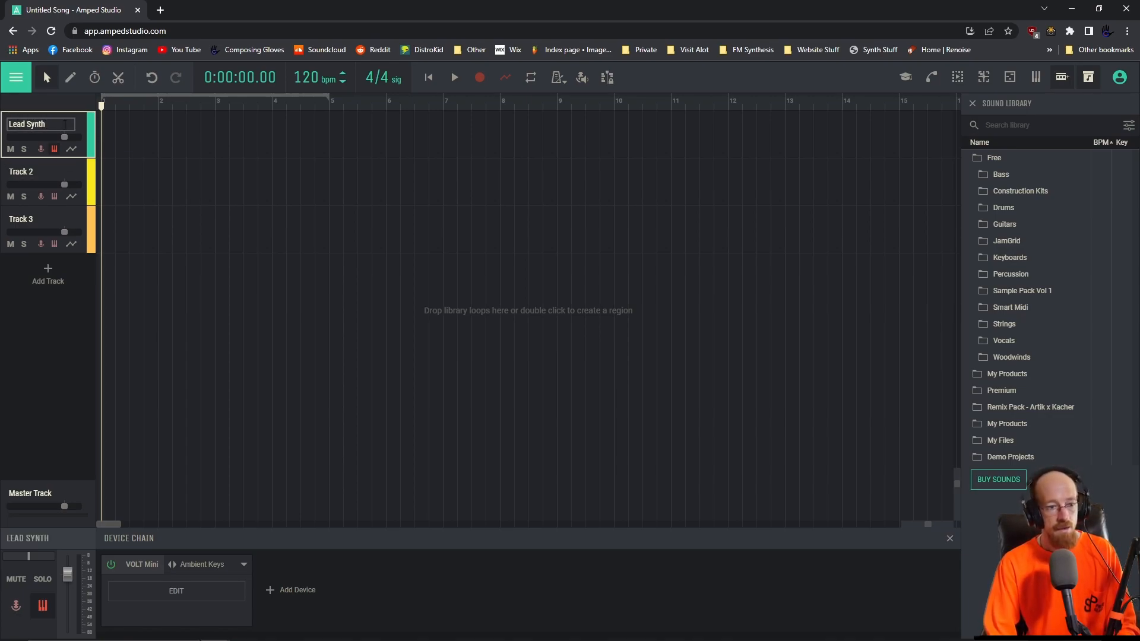
- Open the VOLT Mini synth editor of the Lead Synth track to view its controls, and close it
{"action": "left_click", "coordinate": [195, 590]}
{"action": "mouse_move", "coordinate": [501, 154]}
{"action": "left_mouse_down"}
{"action": "mouse_move", "coordinate": [560, 160]}
{"action": "mouse_move", "coordinate": [521, 148]}
{"action": "left_mouse_up"}
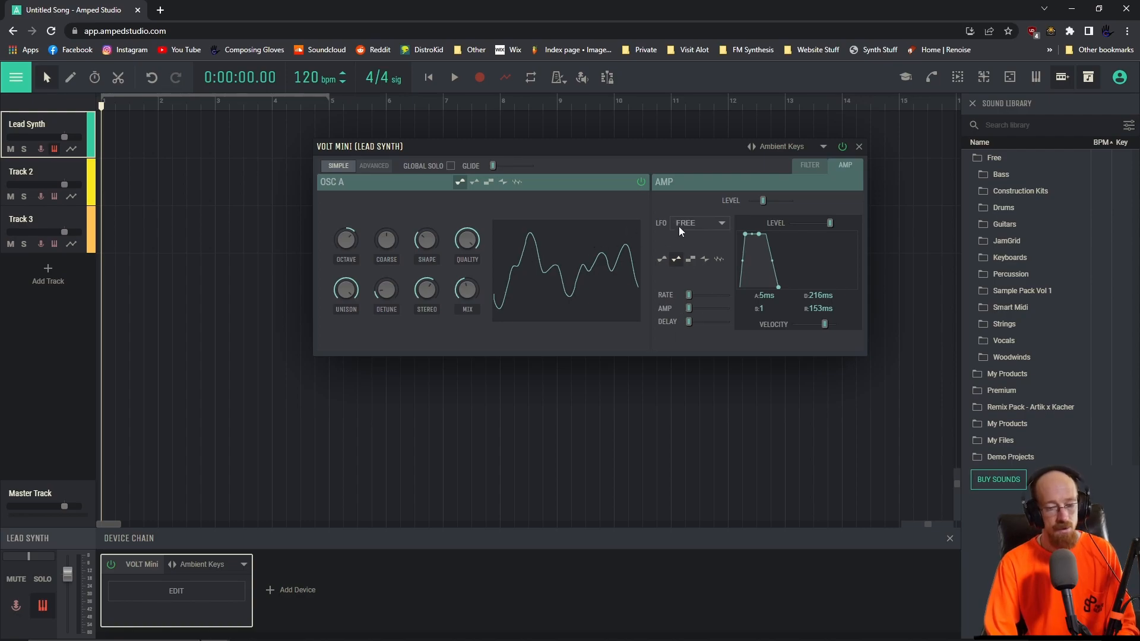
{"action": "left_click", "coordinate": [860, 147]}
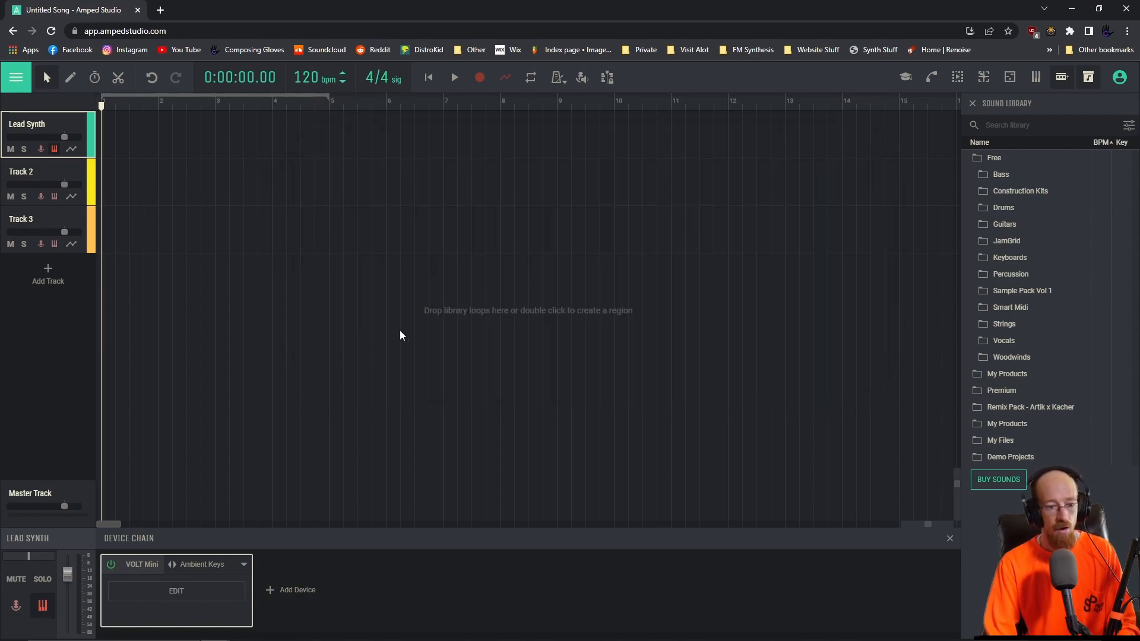
- Browse the instruments and effects available for the Lead Synth track's device chain, and reopen the VOLT Mini editor
{"action": "left_click", "coordinate": [296, 591]}
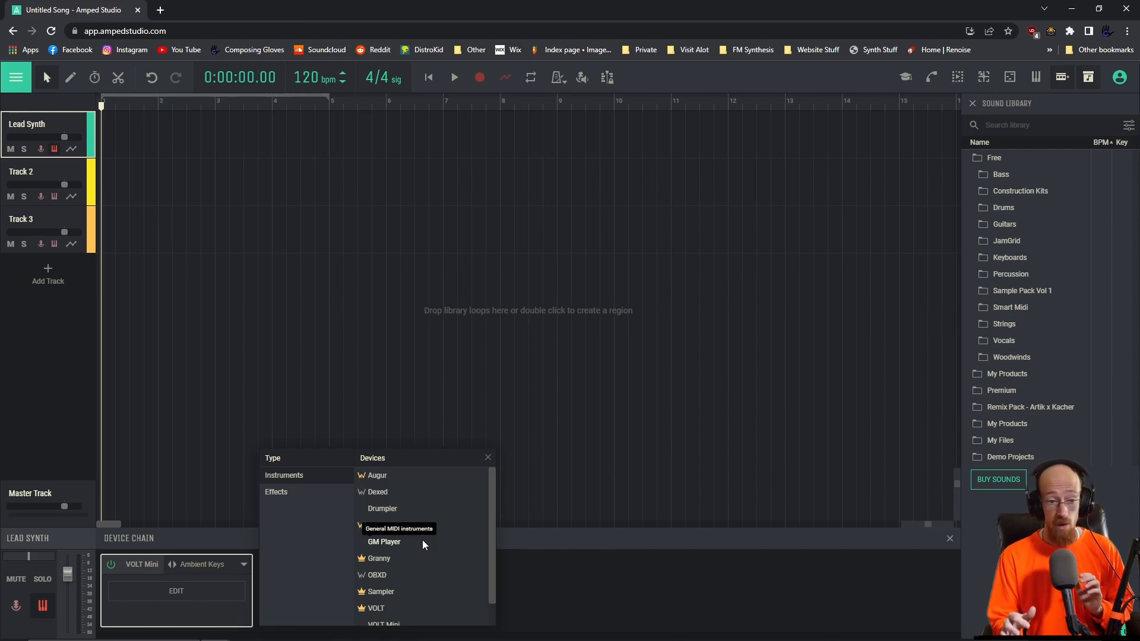
{"action": "left_click", "coordinate": [273, 494]}
{"action": "left_click_drag", "start_coordinate": [490, 487], "coordinate": [483, 454]}
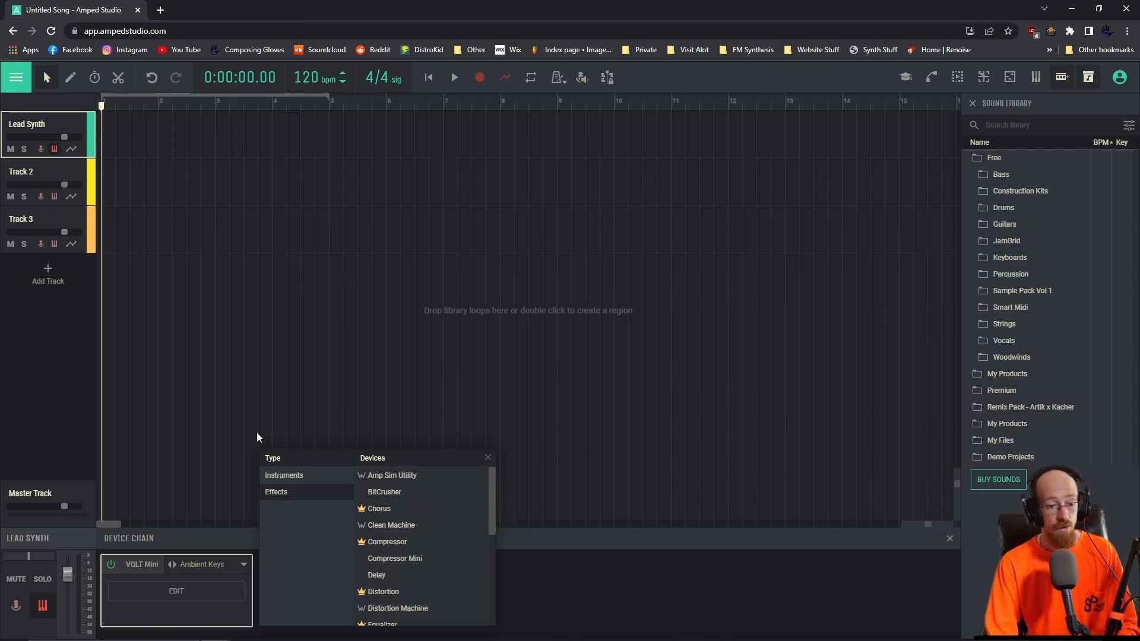
{"action": "left_click", "coordinate": [200, 532]}
{"action": "left_click", "coordinate": [199, 588]}
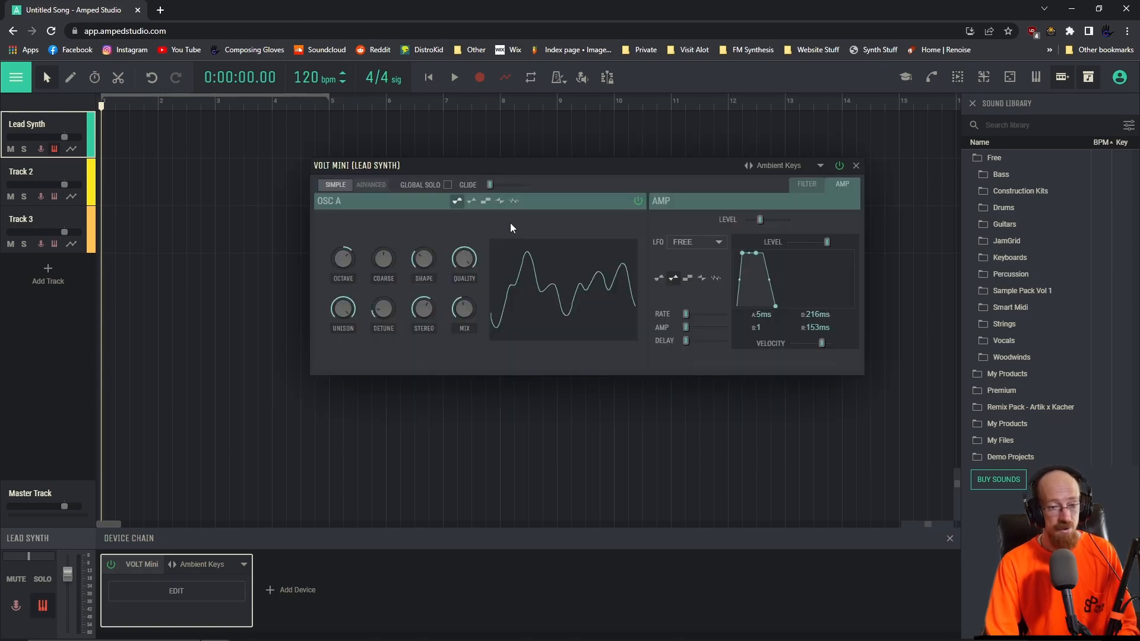
{"action": "left_click_drag", "start_coordinate": [518, 167], "coordinate": [493, 178]}
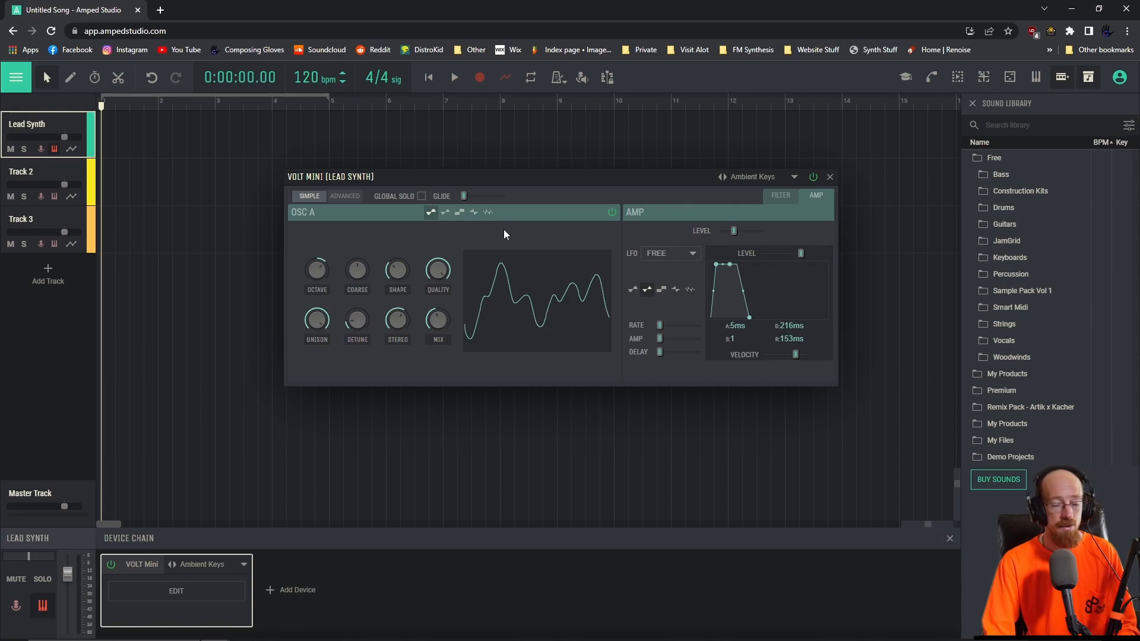
- Create a one-bar region at the start of the Lead Synth track and open it in an enlarged note editor, closing VOLT Mini
{"action": "double_click", "coordinate": [123, 140]}
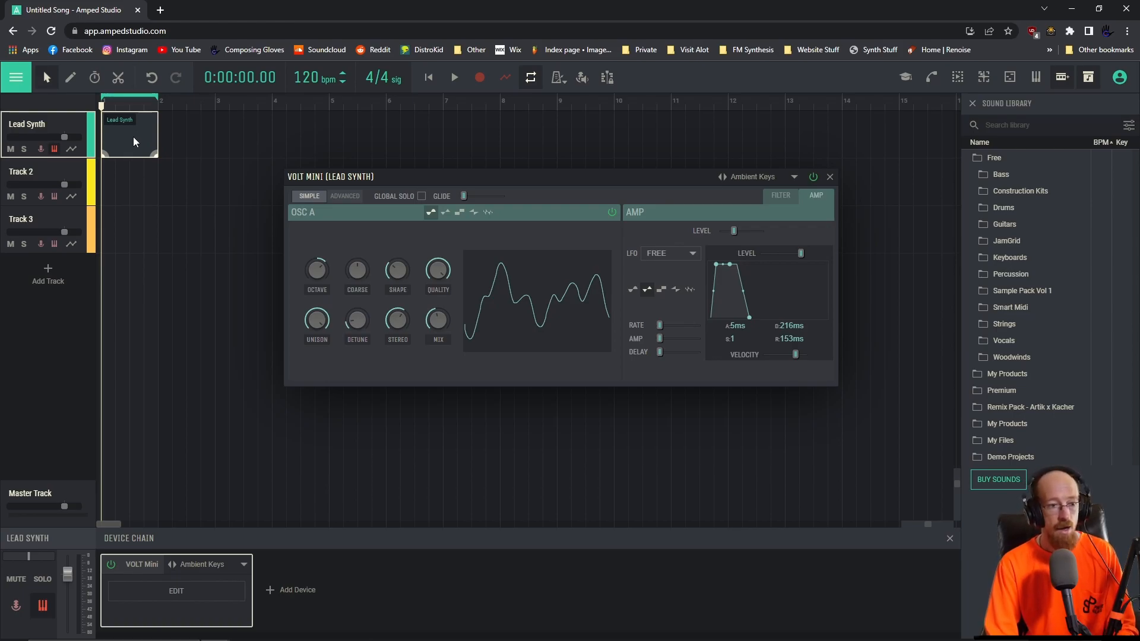
{"action": "double_click", "coordinate": [134, 140]}
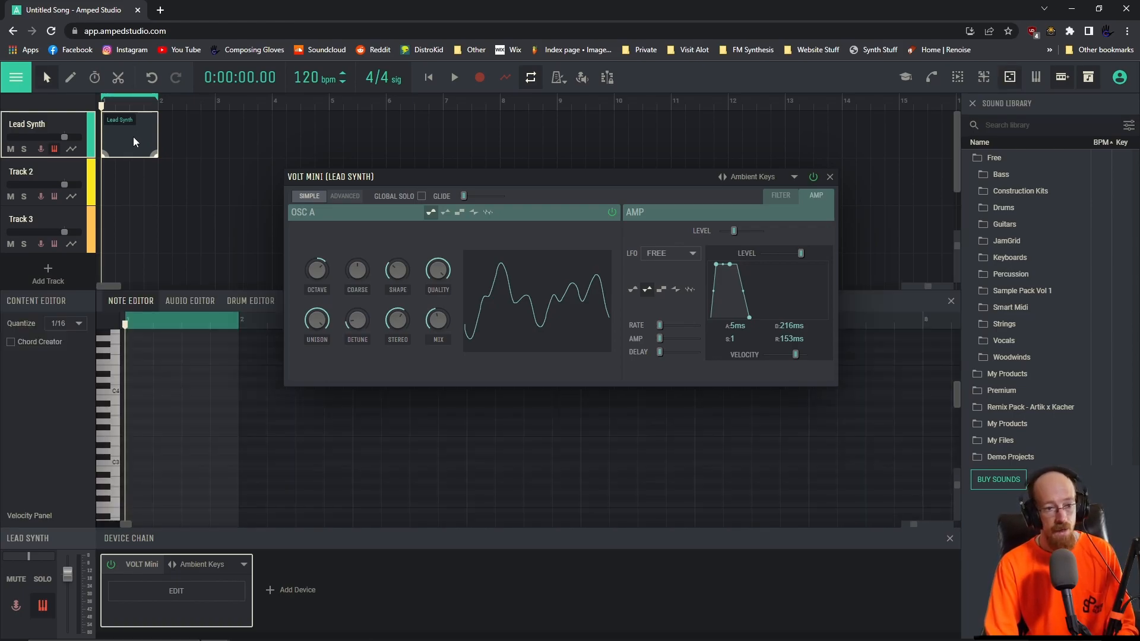
{"action": "left_click", "coordinate": [830, 178]}
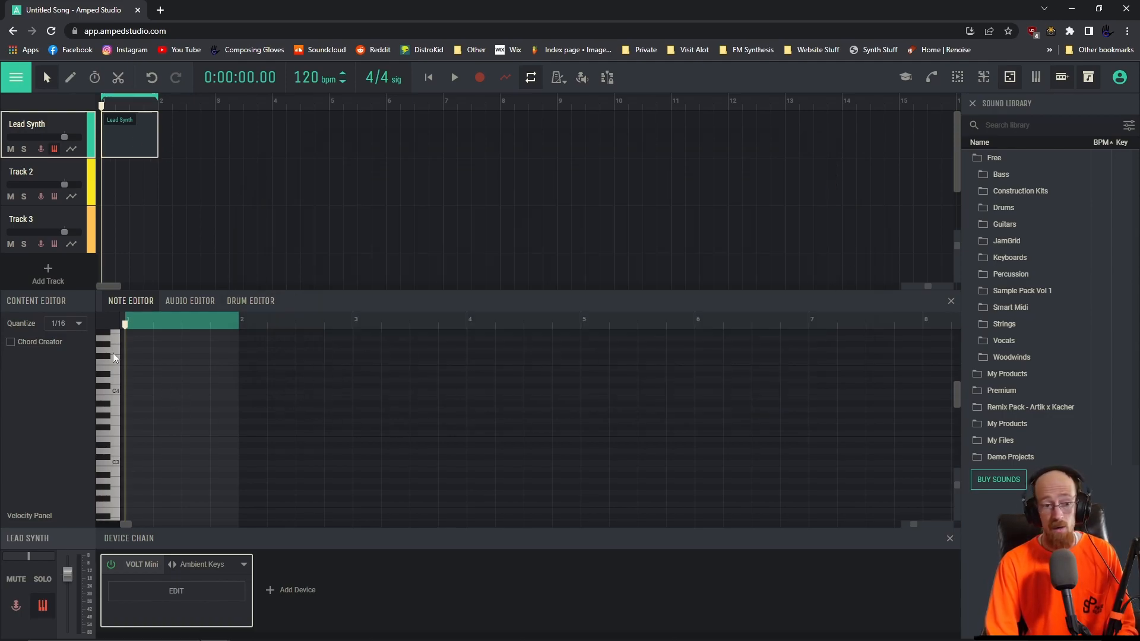
{"action": "left_click_drag", "start_coordinate": [381, 290], "coordinate": [429, 215]}
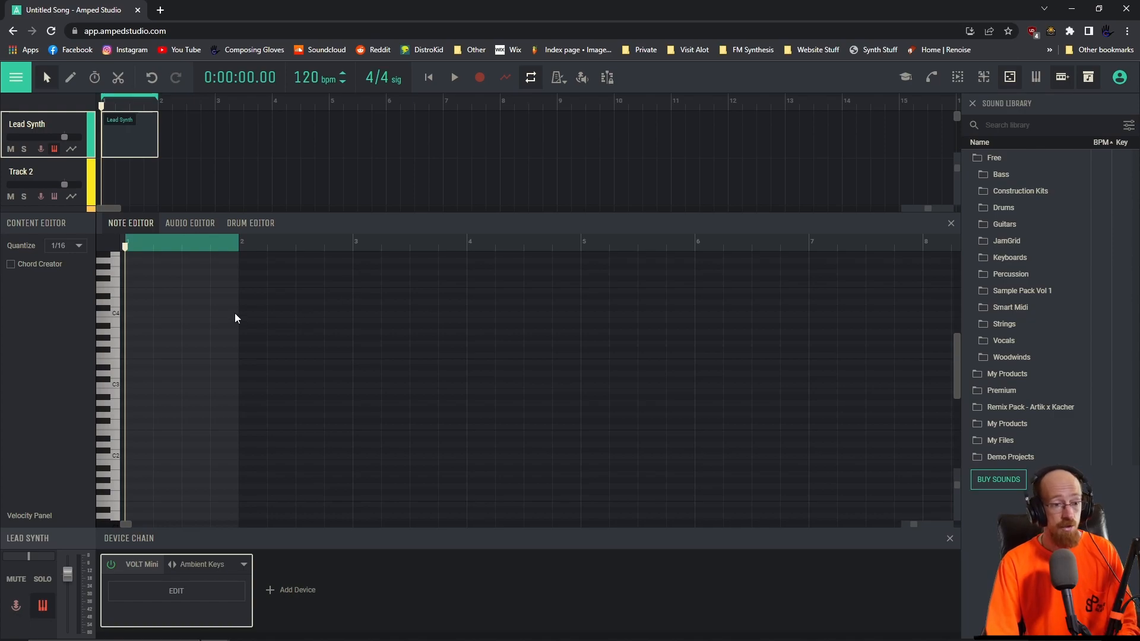
- Fill four bars of the Lead Synth region with Am, Dm, G and Em using the Chord Creator, and switch it off
{"action": "left_click", "coordinate": [51, 267]}
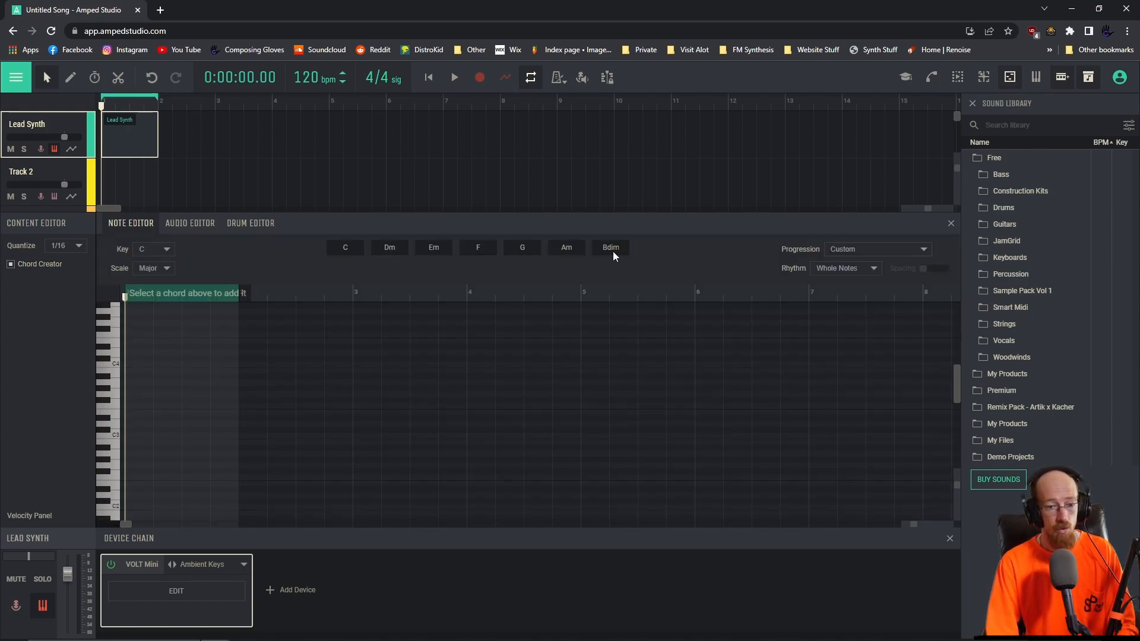
{"action": "left_click", "coordinate": [560, 248]}
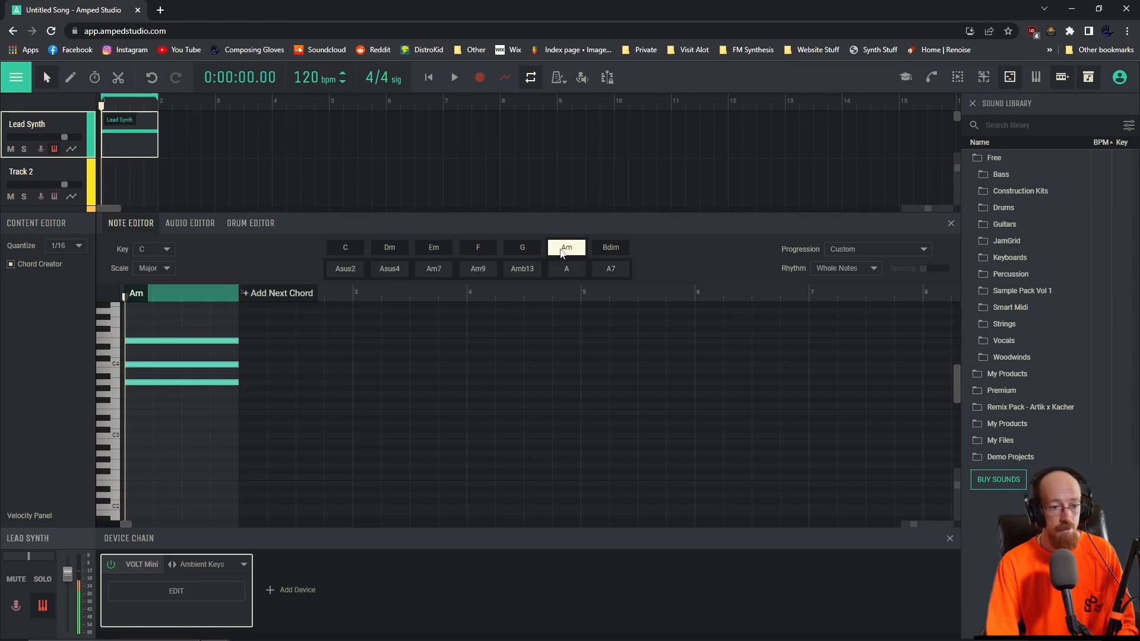
{"action": "left_click", "coordinate": [246, 298]}
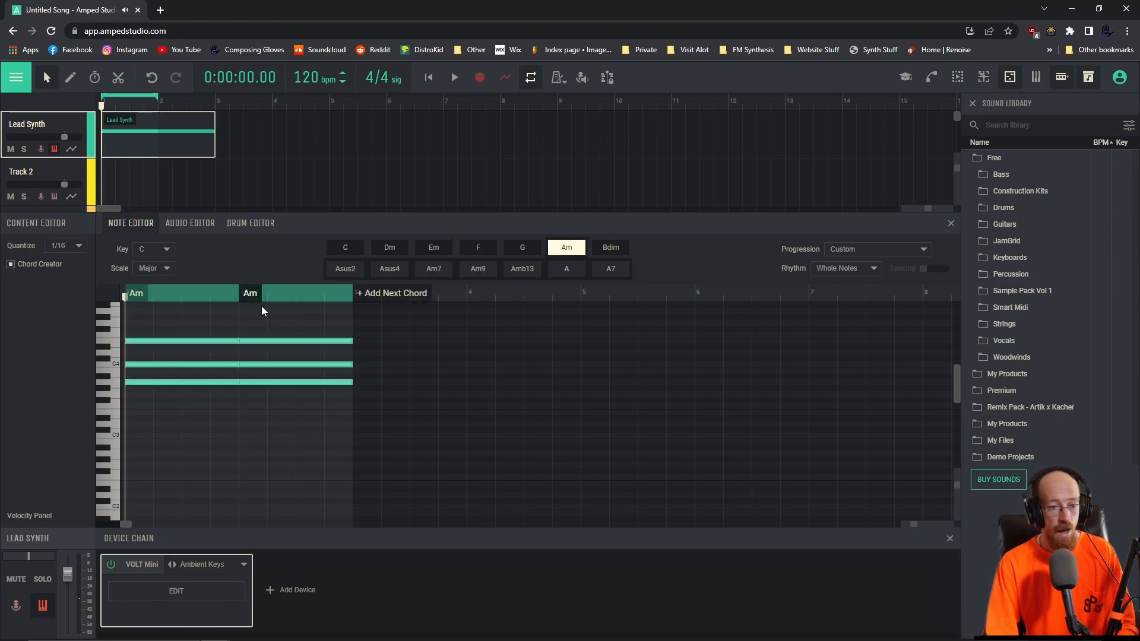
{"action": "left_click", "coordinate": [395, 249]}
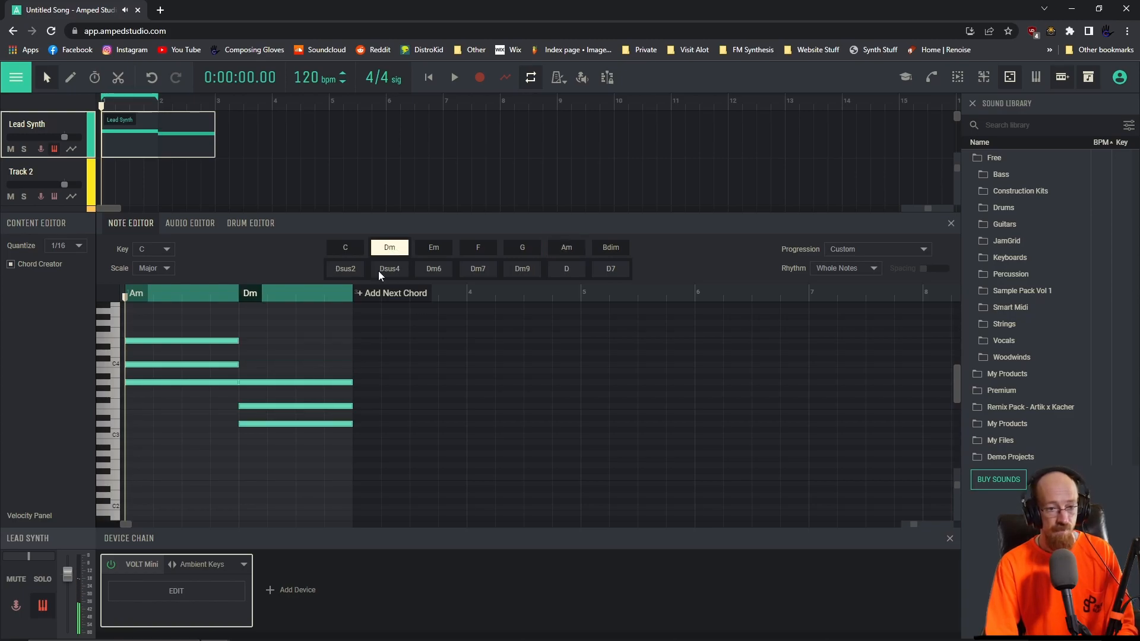
{"action": "left_click", "coordinate": [362, 294]}
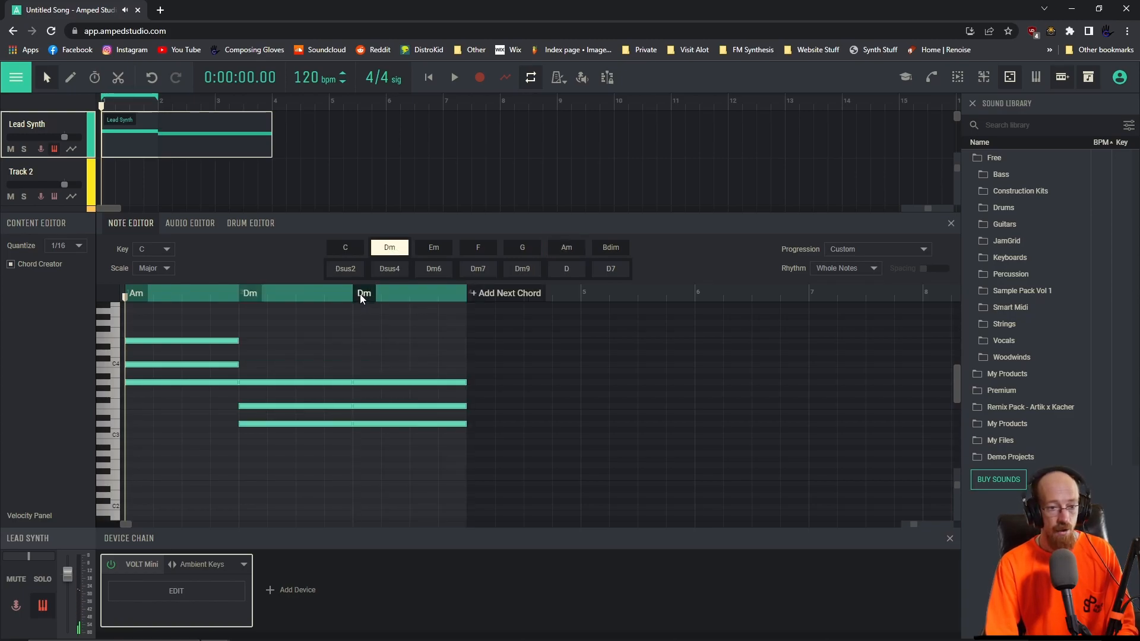
{"action": "left_click", "coordinate": [521, 247]}
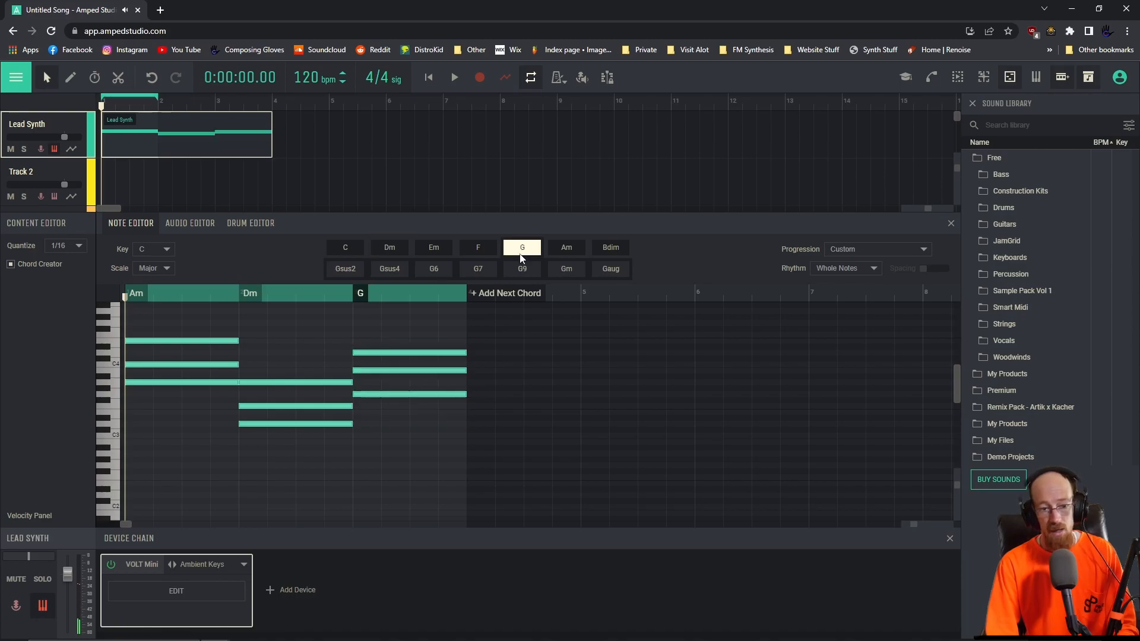
{"action": "left_click", "coordinate": [482, 294]}
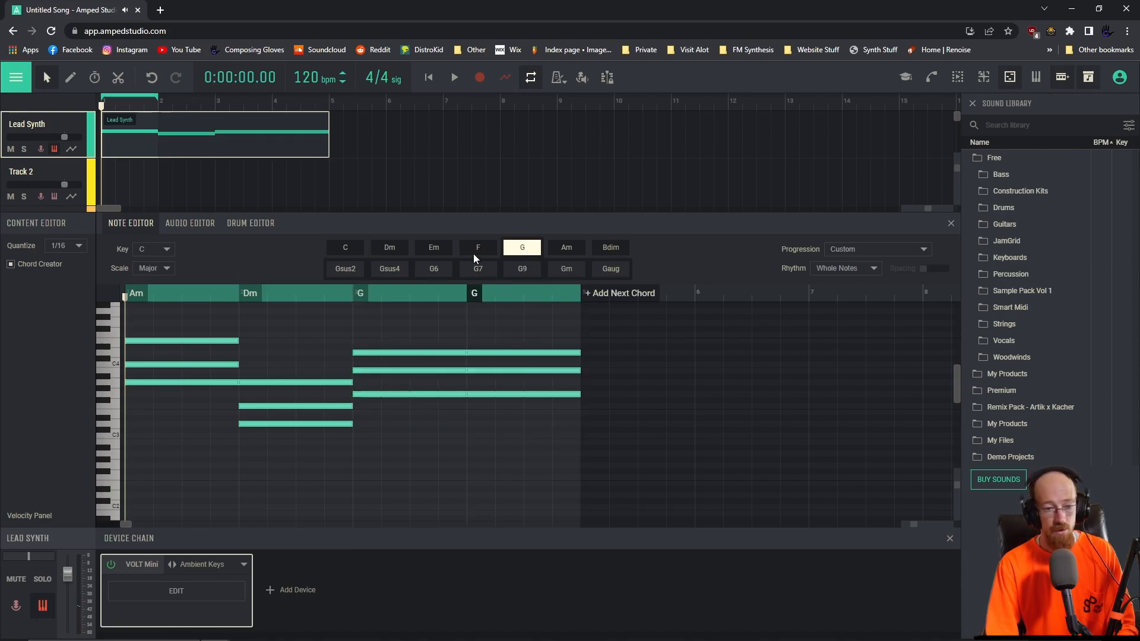
{"action": "left_click", "coordinate": [441, 248]}
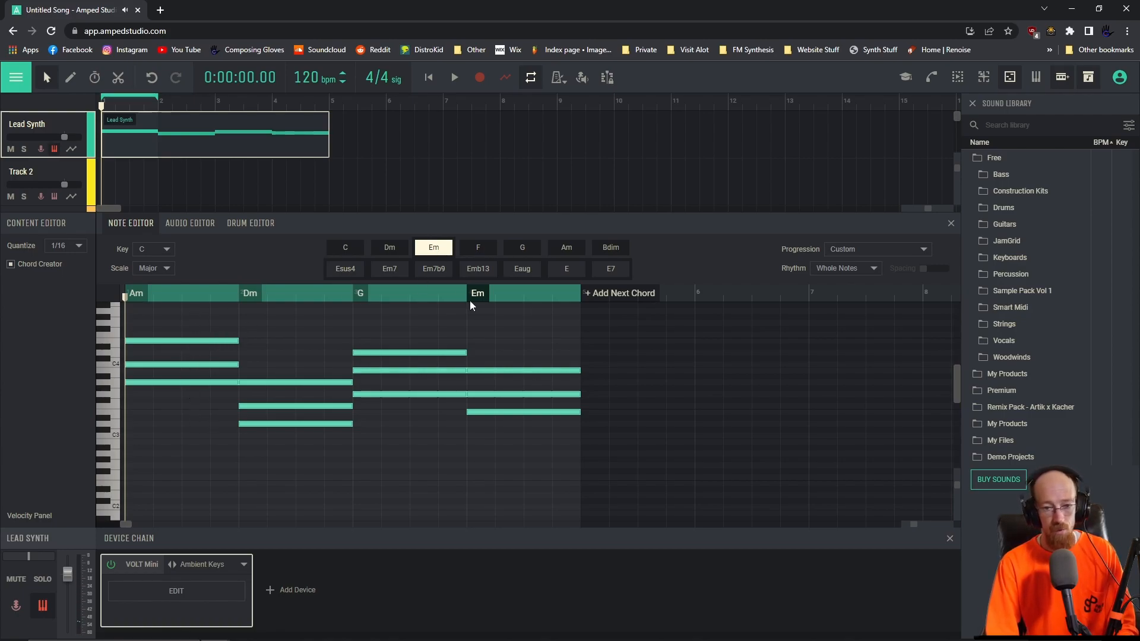
{"action": "left_click", "coordinate": [40, 267]}
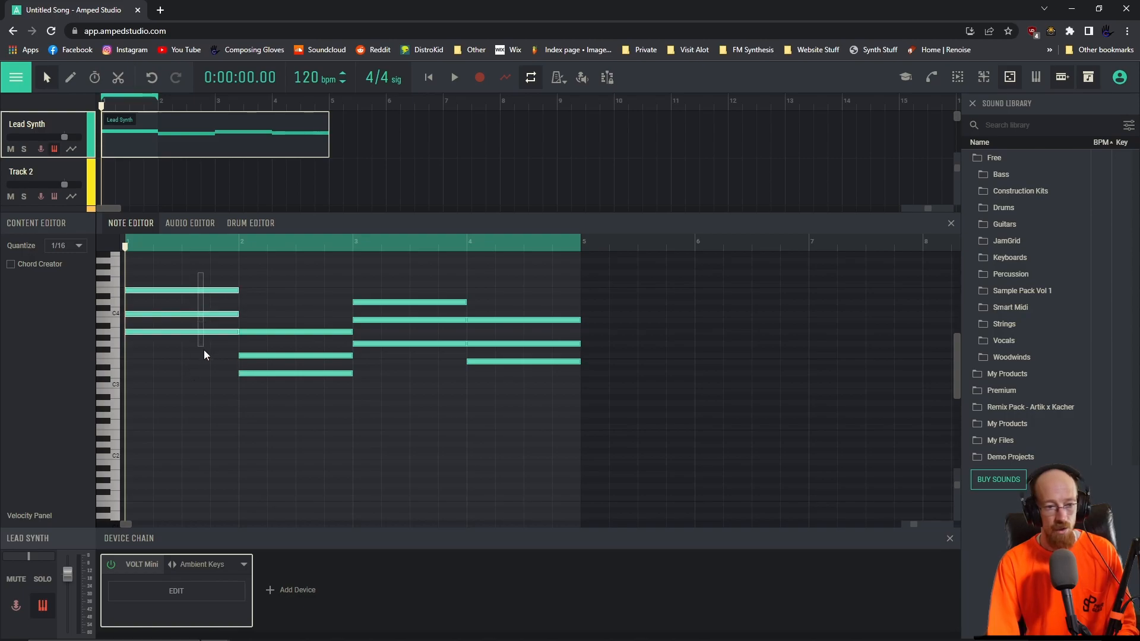
- Select the notes of the second, third and fourth chords in turn to point out each chord
{"action": "left_click_drag", "start_coordinate": [279, 311], "coordinate": [286, 412]}
{"action": "left_click_drag", "start_coordinate": [413, 278], "coordinate": [415, 389]}
{"action": "left_click_drag", "start_coordinate": [503, 304], "coordinate": [514, 423]}
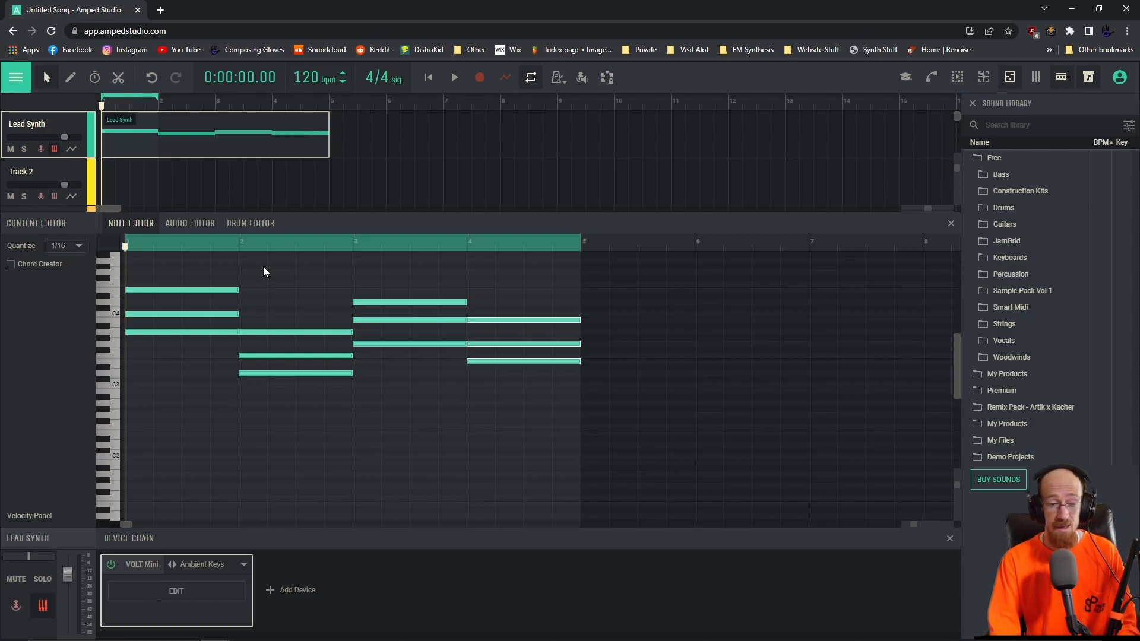
- Examine the lowest note shared by the first two chords, and select the upper two notes of the first chord
{"action": "left_click_drag", "start_coordinate": [211, 332], "coordinate": [175, 333]}
{"action": "left_click", "coordinate": [297, 341]}
{"action": "left_click", "coordinate": [299, 334]}
{"action": "left_click", "coordinate": [285, 304]}
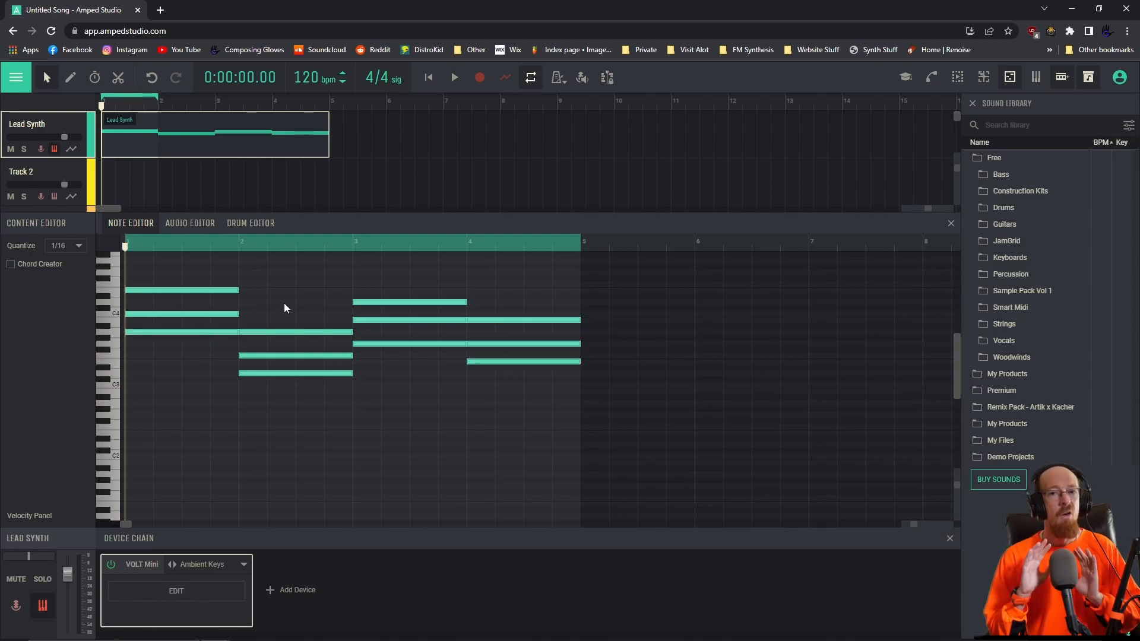
{"action": "left_click_drag", "start_coordinate": [264, 273], "coordinate": [201, 318]}
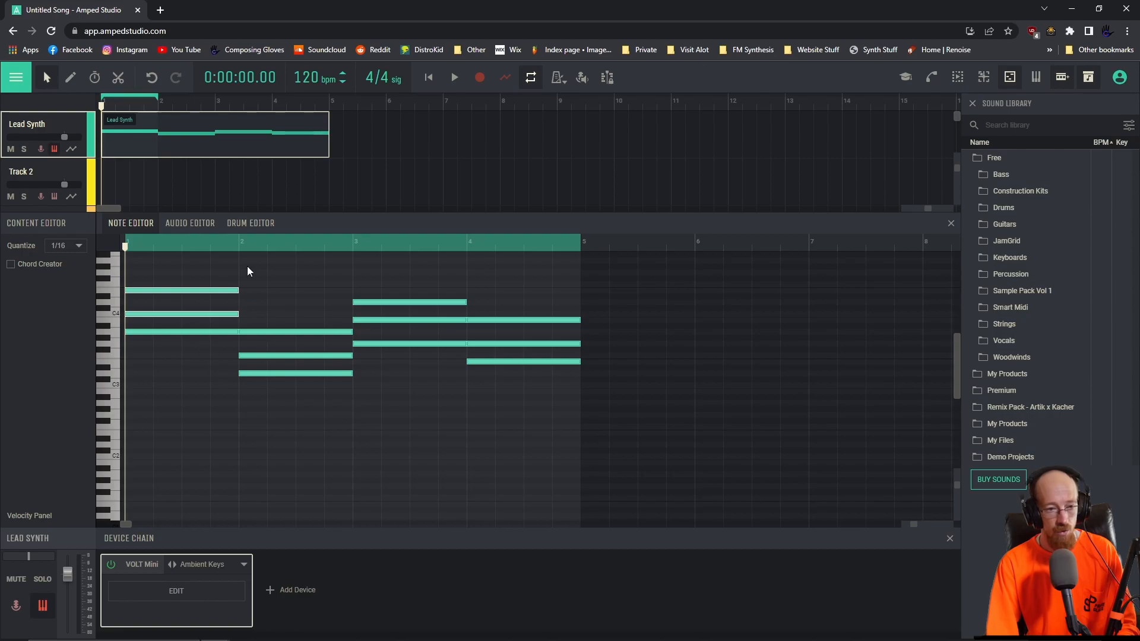
- Transpose the two upper notes of the first chord down one octave, comparing the octave positions
{"action": "key", "text": "Up"}
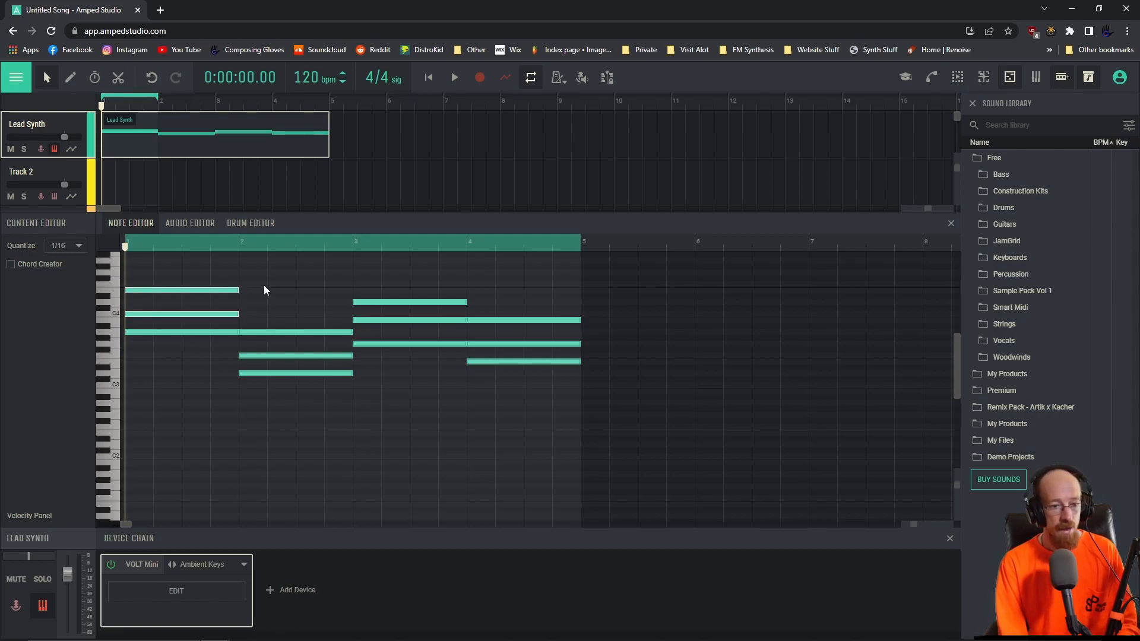
{"action": "key", "text": "shift+Down"}
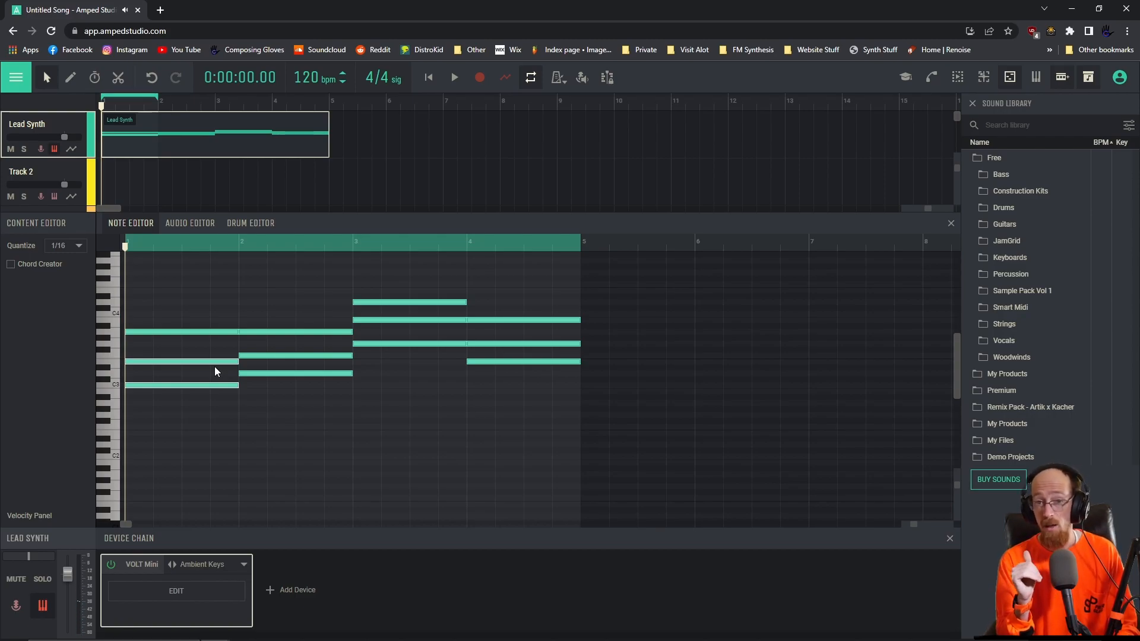
{"action": "key", "text": "Up"}
{"action": "key", "text": "Down"}
{"action": "key", "text": "shift+Up"}
{"action": "key", "text": "shift+Down"}
{"action": "key", "text": "shift+Up"}
{"action": "key", "text": "shift+Down"}
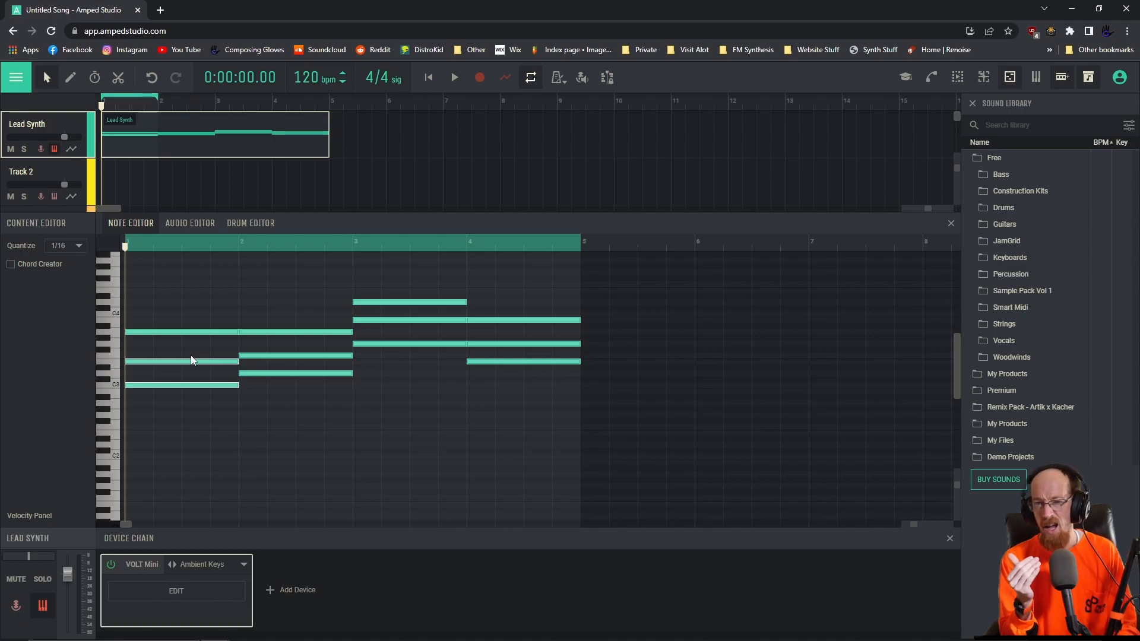
- Transpose the top note of the third chord down one octave
{"action": "left_click_drag", "start_coordinate": [214, 409], "coordinate": [273, 317]}
{"action": "left_click_drag", "start_coordinate": [414, 286], "coordinate": [414, 308]}
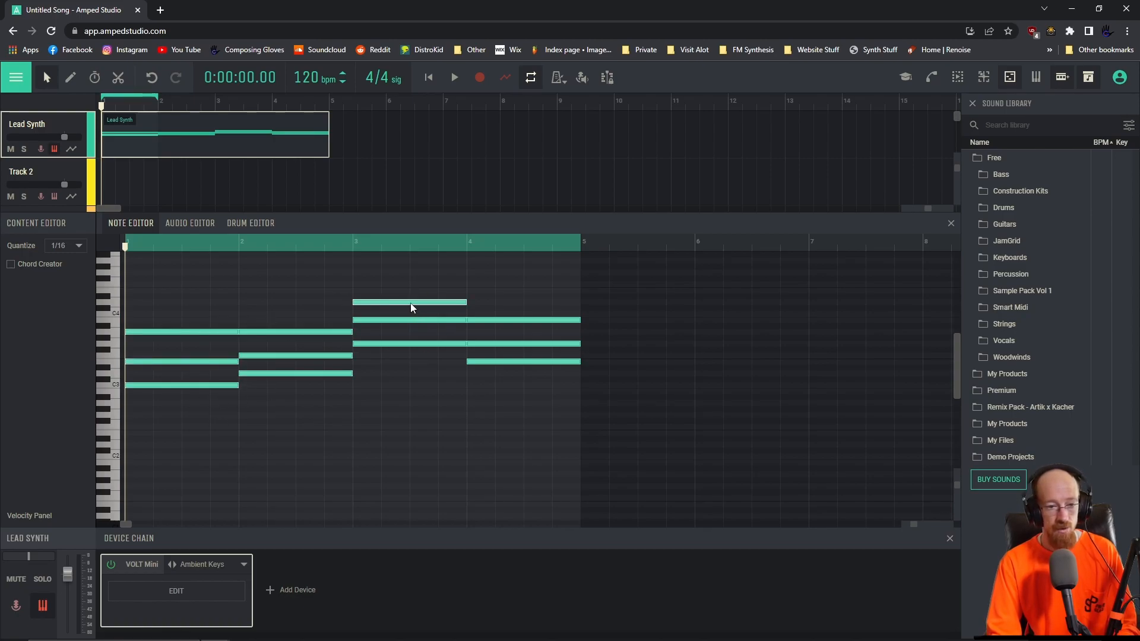
{"action": "key", "text": "shift+Down"}
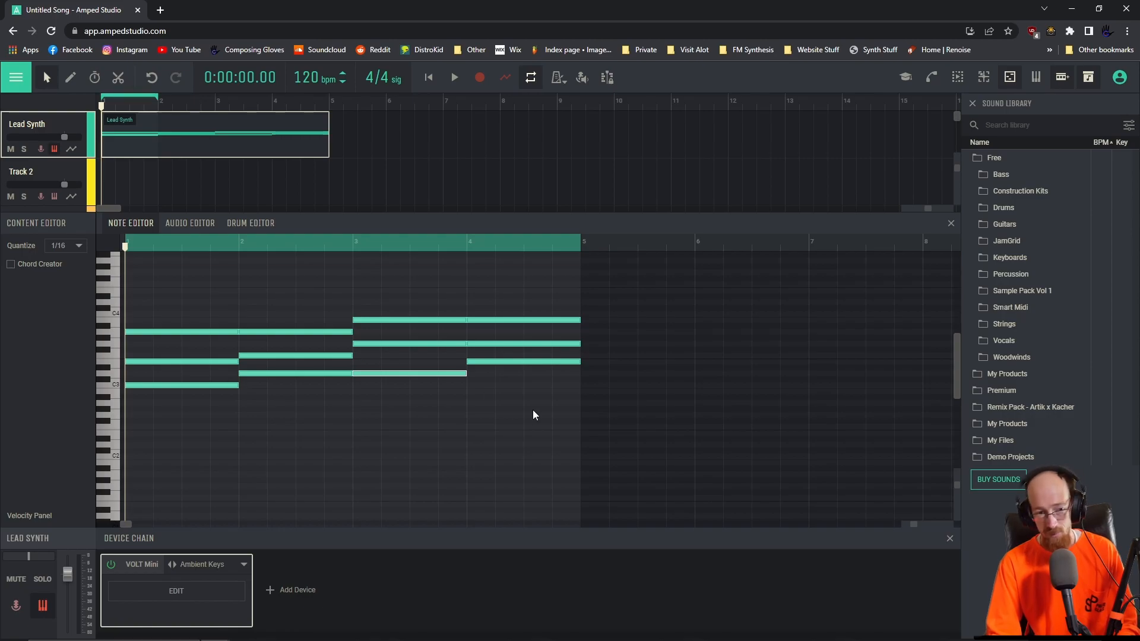
- Extend the loop range to cover all four bars and play the chord progression from the start
{"action": "left_click_drag", "start_coordinate": [124, 244], "coordinate": [256, 243]}
{"action": "left_click_drag", "start_coordinate": [168, 248], "coordinate": [123, 244]}
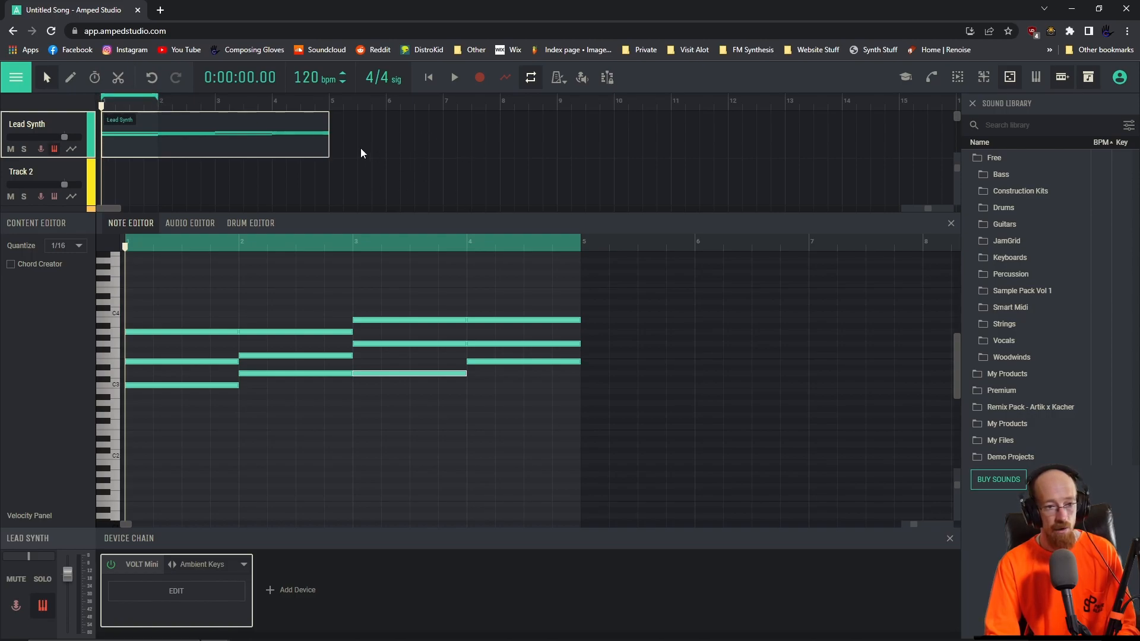
{"action": "left_click_drag", "start_coordinate": [157, 101], "coordinate": [327, 102]}
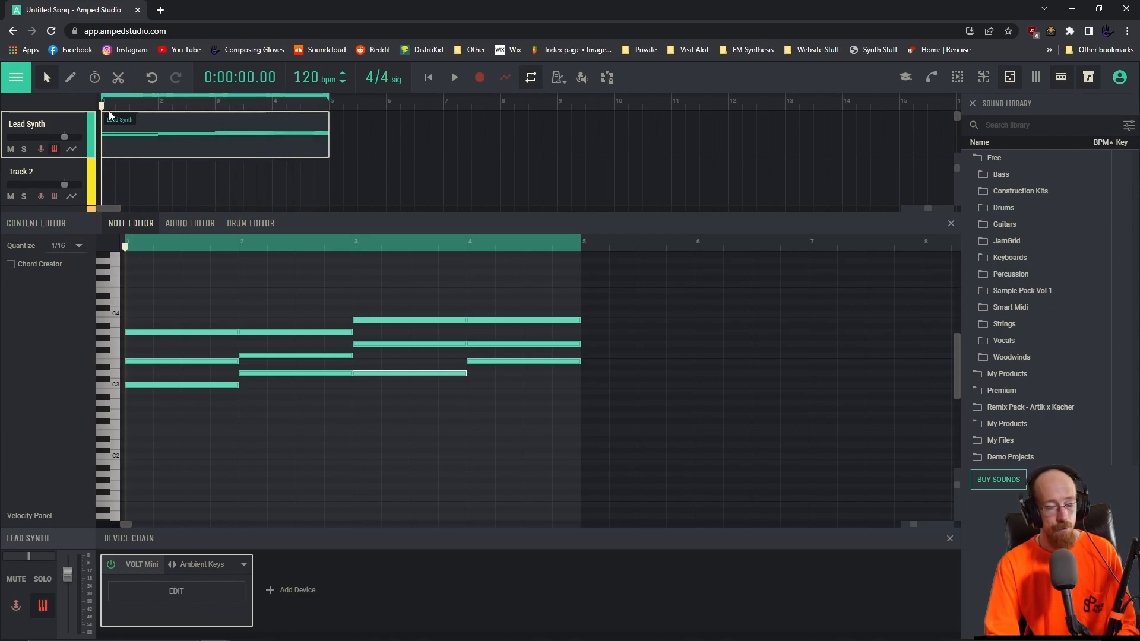
{"action": "mouse_move", "coordinate": [132, 248]}
{"action": "left_mouse_down"}
{"action": "mouse_move", "coordinate": [381, 248]}
{"action": "mouse_move", "coordinate": [123, 246]}
{"action": "left_mouse_up"}
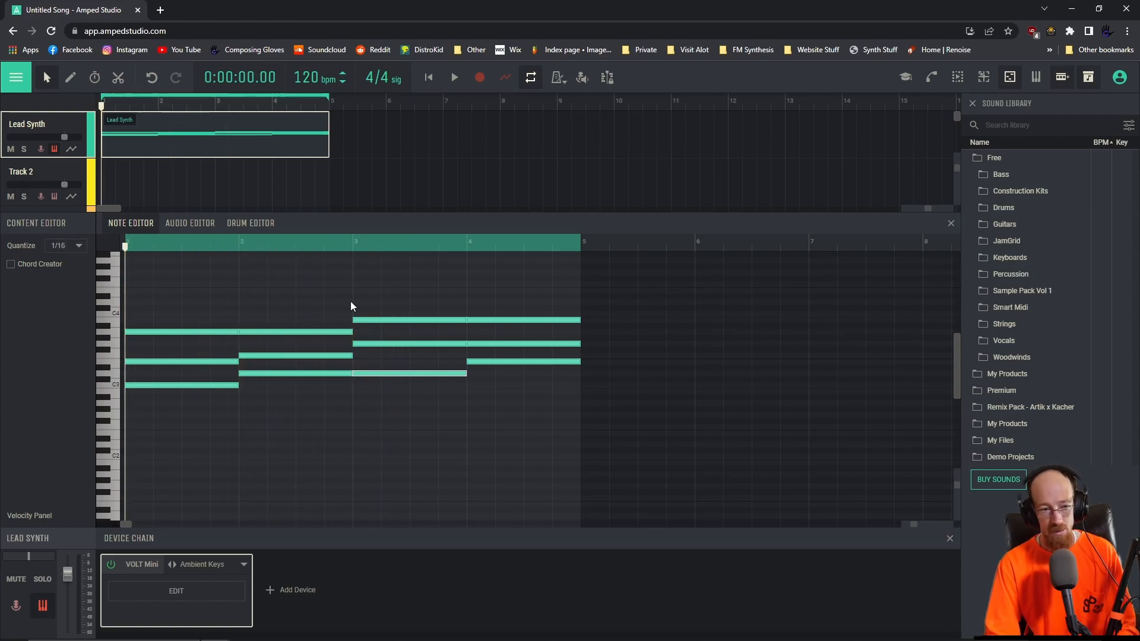
{"action": "key", "text": "space"}
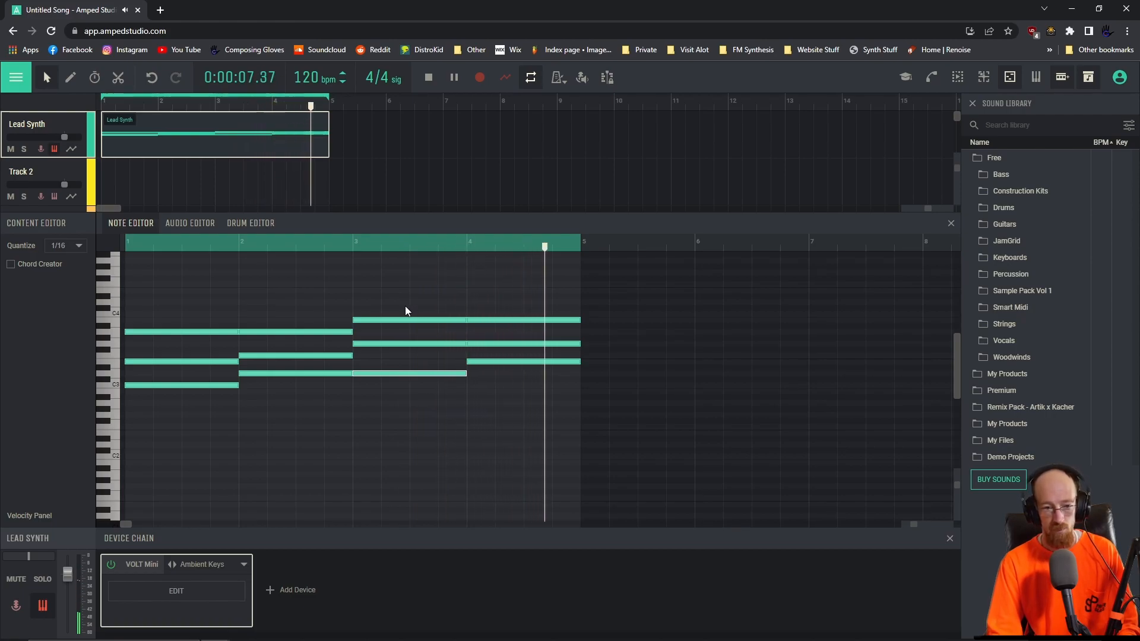
{"action": "key", "text": "space"}
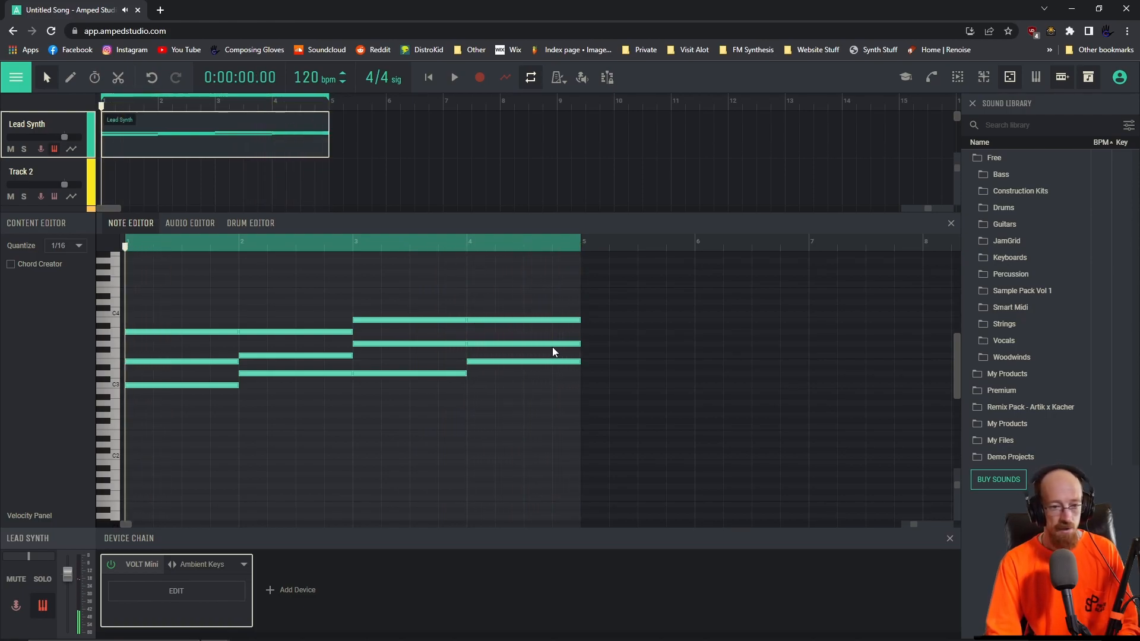
- Transpose the top note of the fourth chord down one octave and audition the change from bar 4
{"action": "left_click_drag", "start_coordinate": [504, 302], "coordinate": [516, 329]}
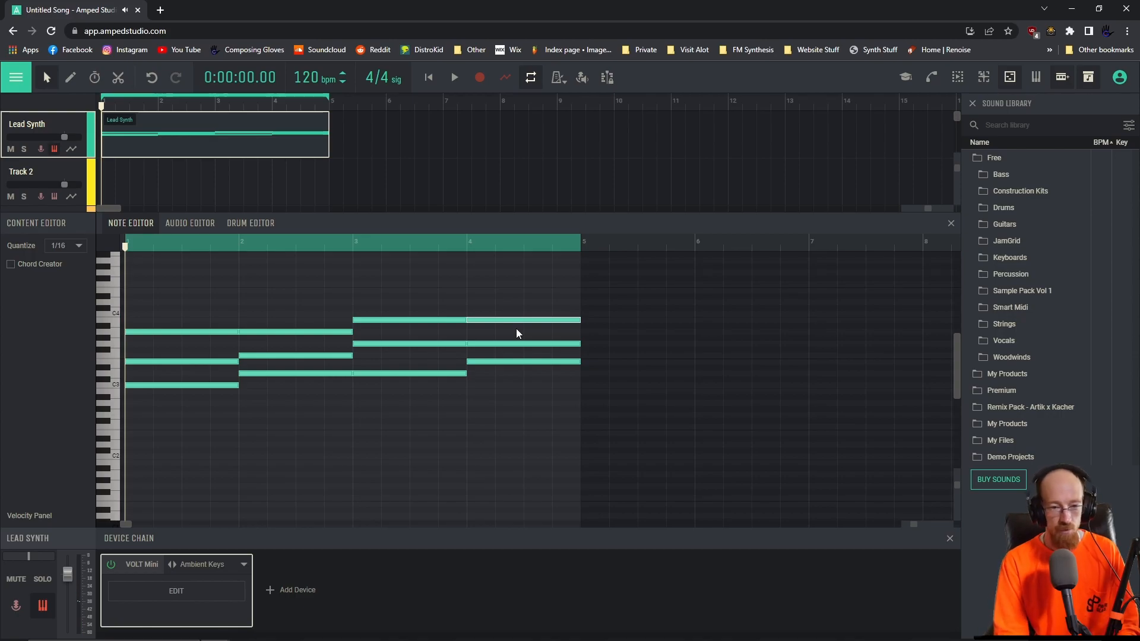
{"action": "key", "text": "shift+Down"}
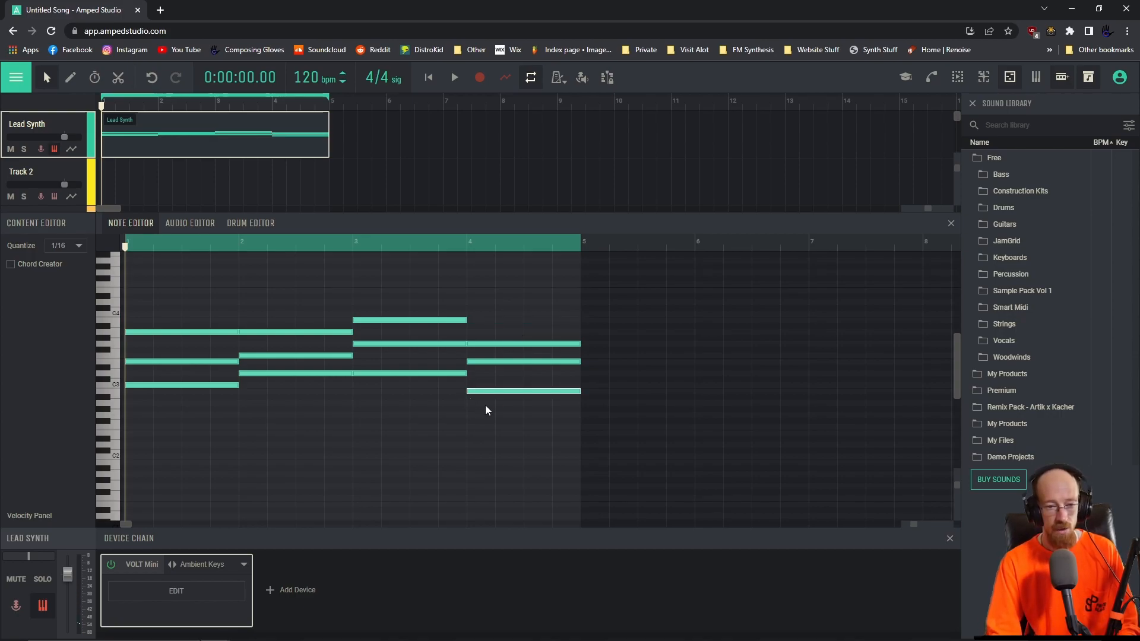
{"action": "left_click_drag", "start_coordinate": [579, 395], "coordinate": [525, 398]}
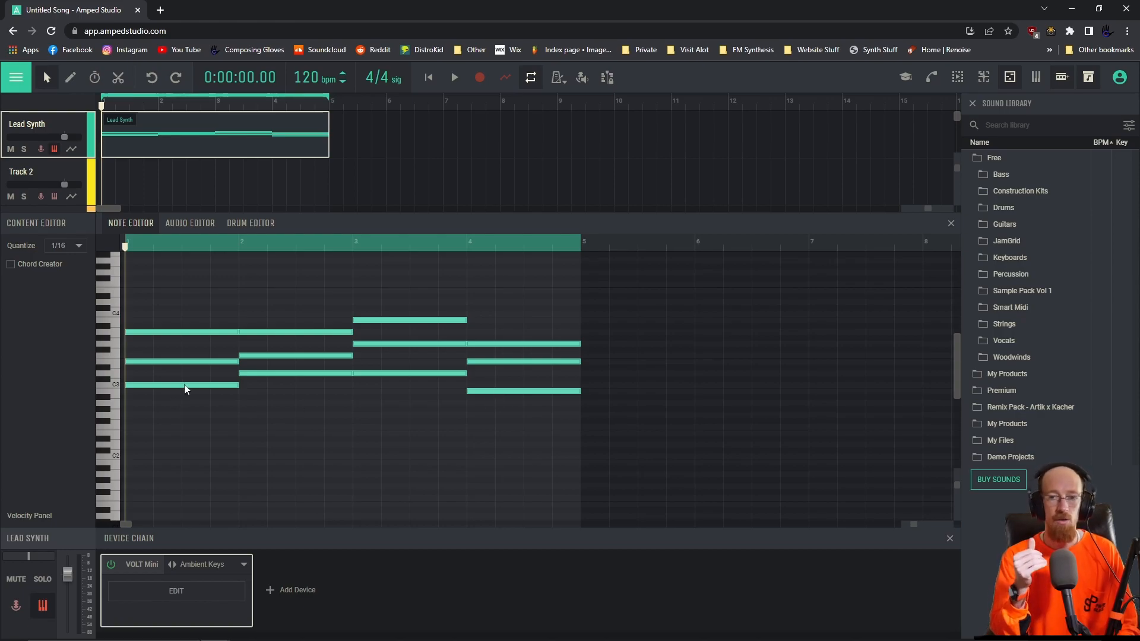
{"action": "left_click", "coordinate": [469, 242]}
{"action": "key", "text": "space"}
{"action": "key", "text": "space"}
{"action": "key", "text": "space"}
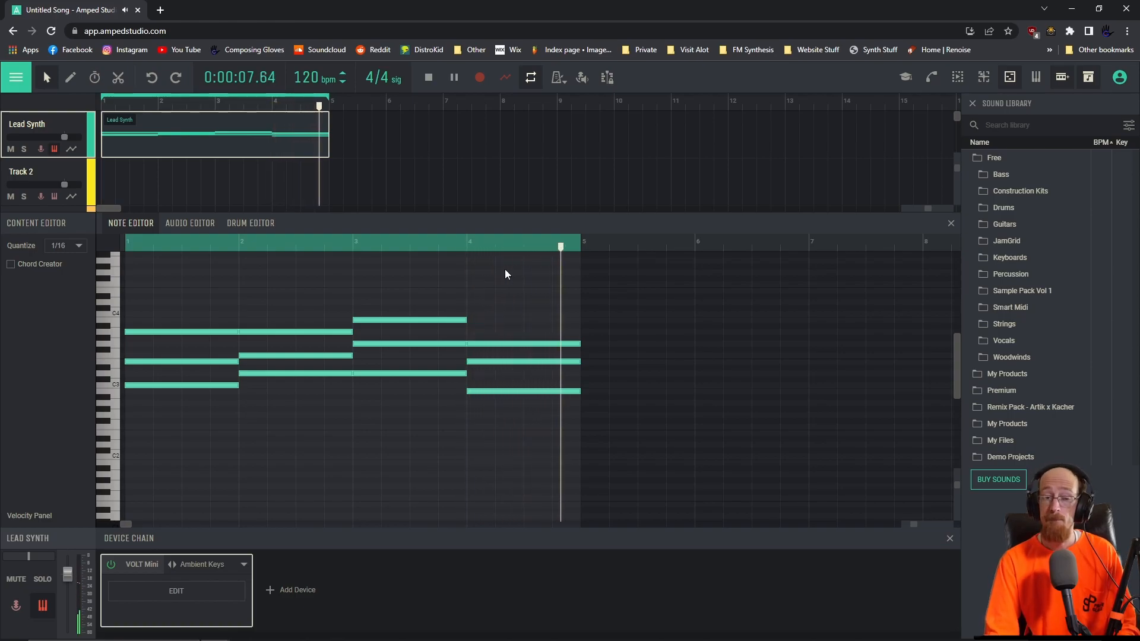
{"action": "key", "text": "space"}
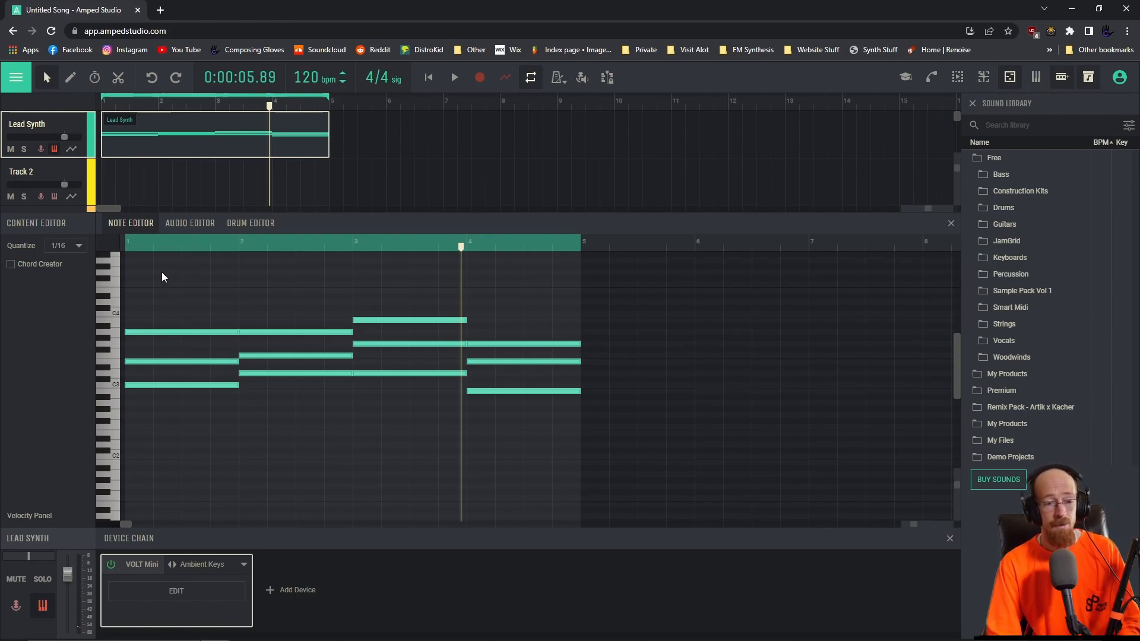
- Turn all four chords into short stabs repeated on every beat, play them from the start, and close the note editor
{"action": "left_click_drag", "start_coordinate": [166, 287], "coordinate": [563, 397]}
{"action": "left_click_drag", "start_coordinate": [184, 290], "coordinate": [558, 392]}
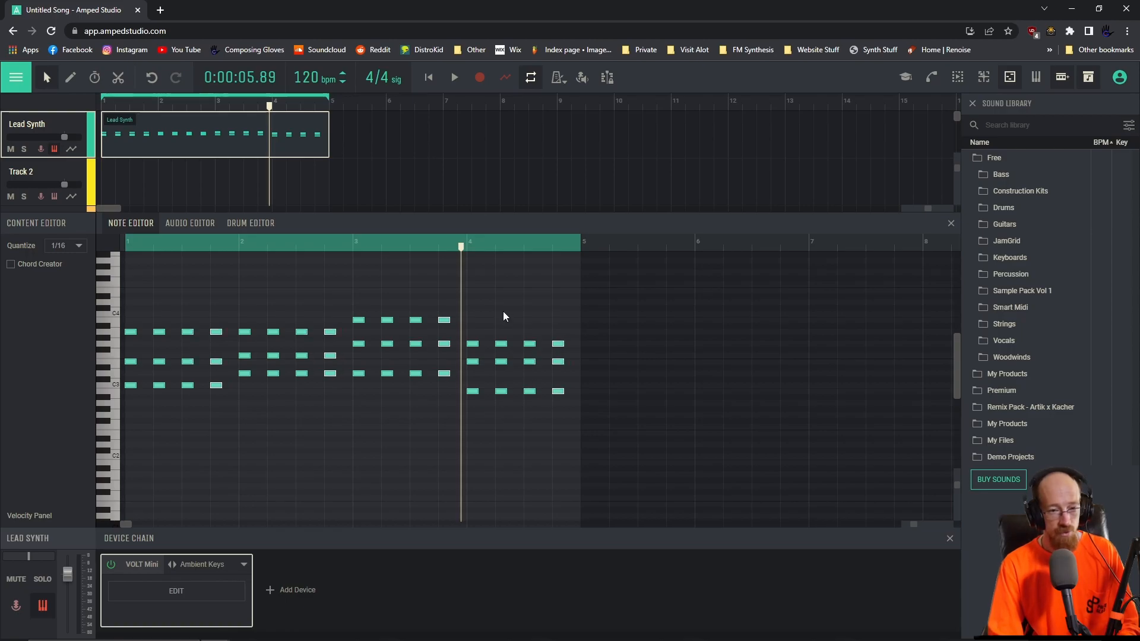
{"action": "left_click_drag", "start_coordinate": [461, 248], "coordinate": [117, 266]}
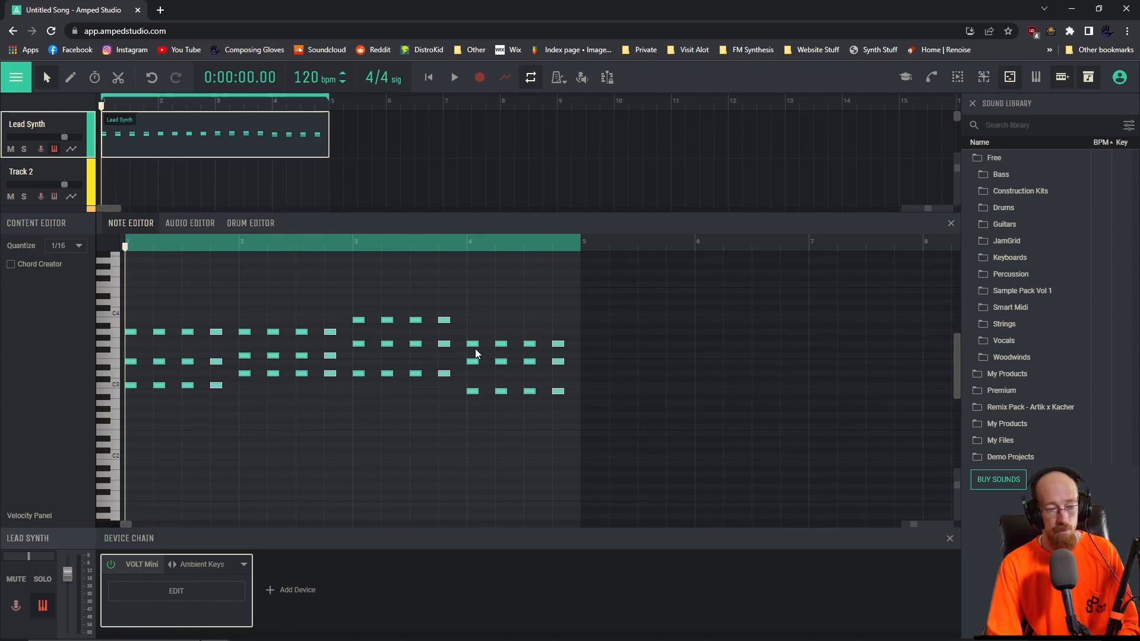
{"action": "key", "text": "space"}
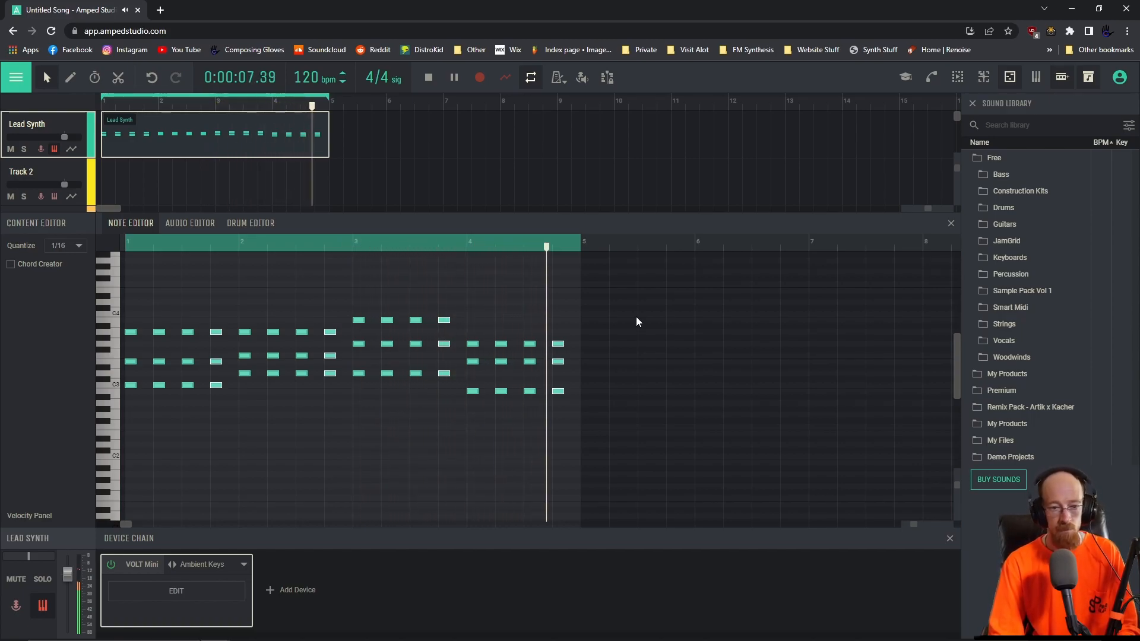
{"action": "key", "text": "space"}
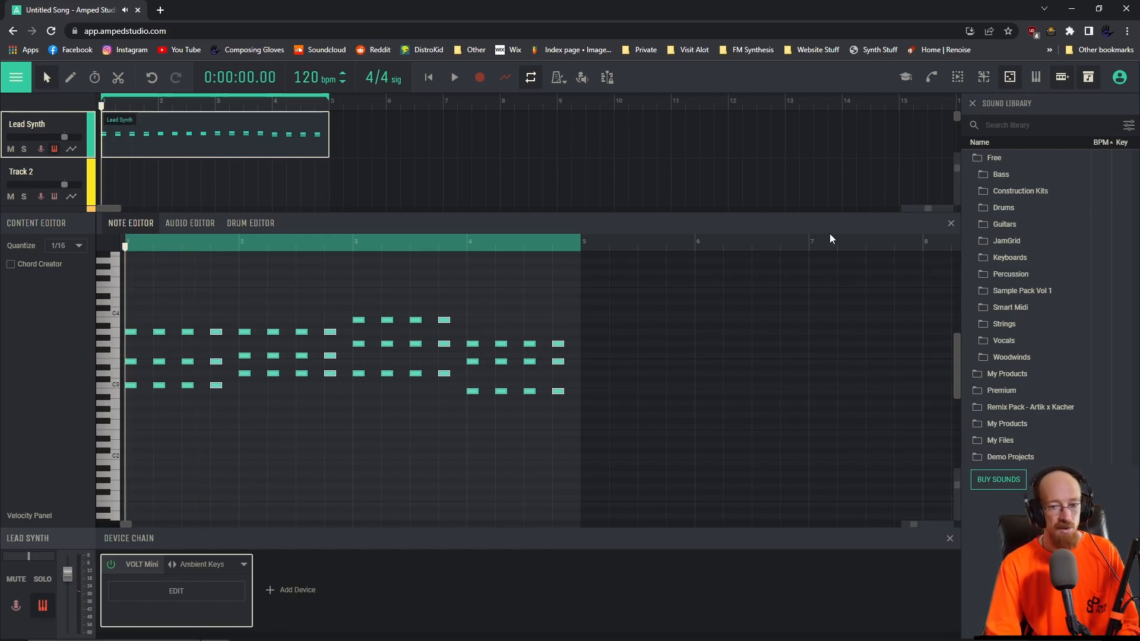
{"action": "left_click", "coordinate": [951, 225]}
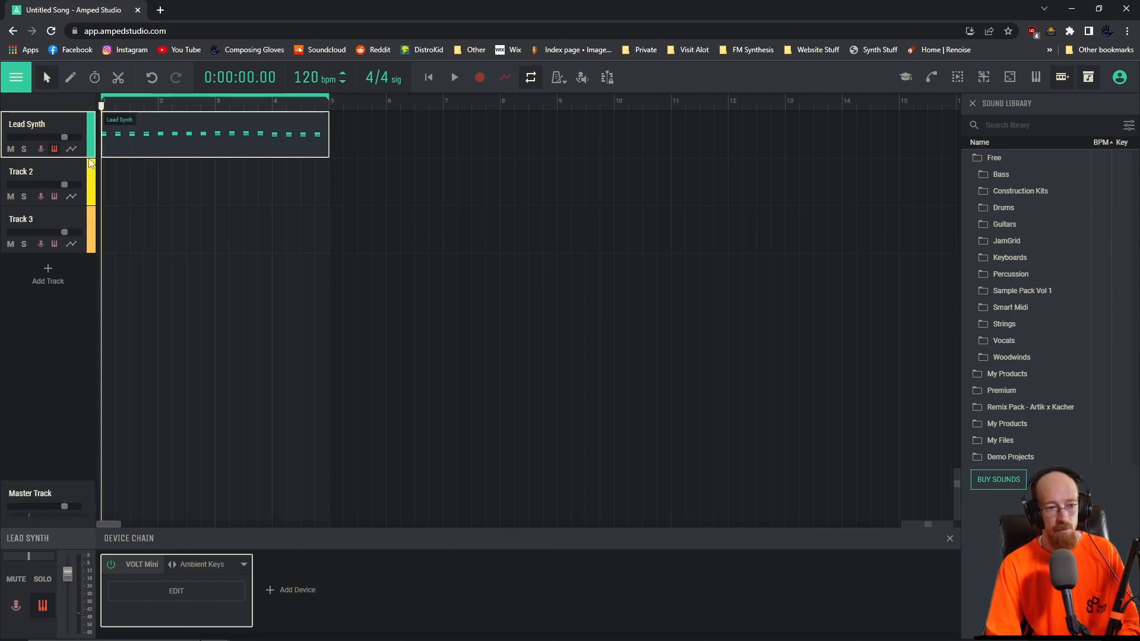
- Open the Lead Synth's VOLT Mini and set the amp envelope's attack to 52 ms while listening to the loop
{"action": "left_click", "coordinate": [178, 591]}
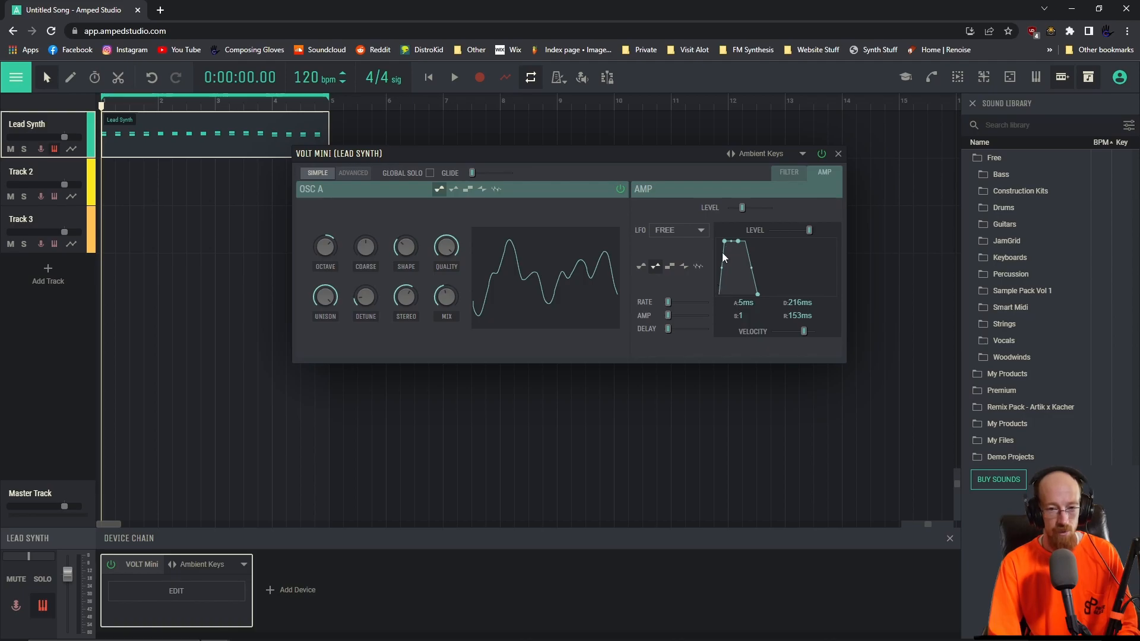
{"action": "left_click_drag", "start_coordinate": [725, 243], "coordinate": [736, 241]}
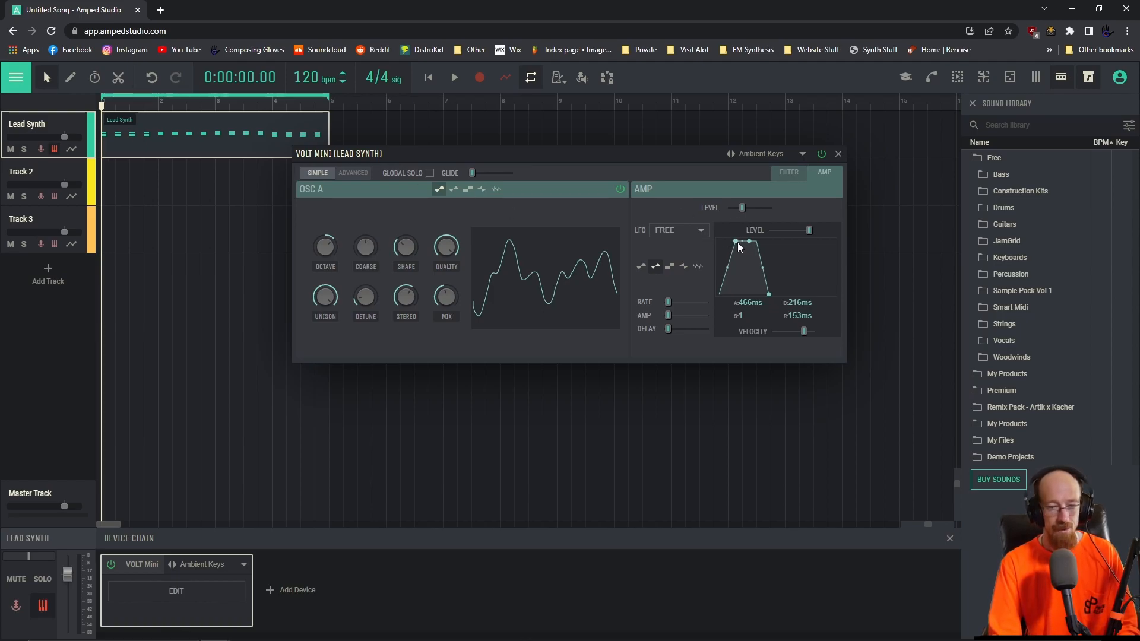
{"action": "key", "text": "space"}
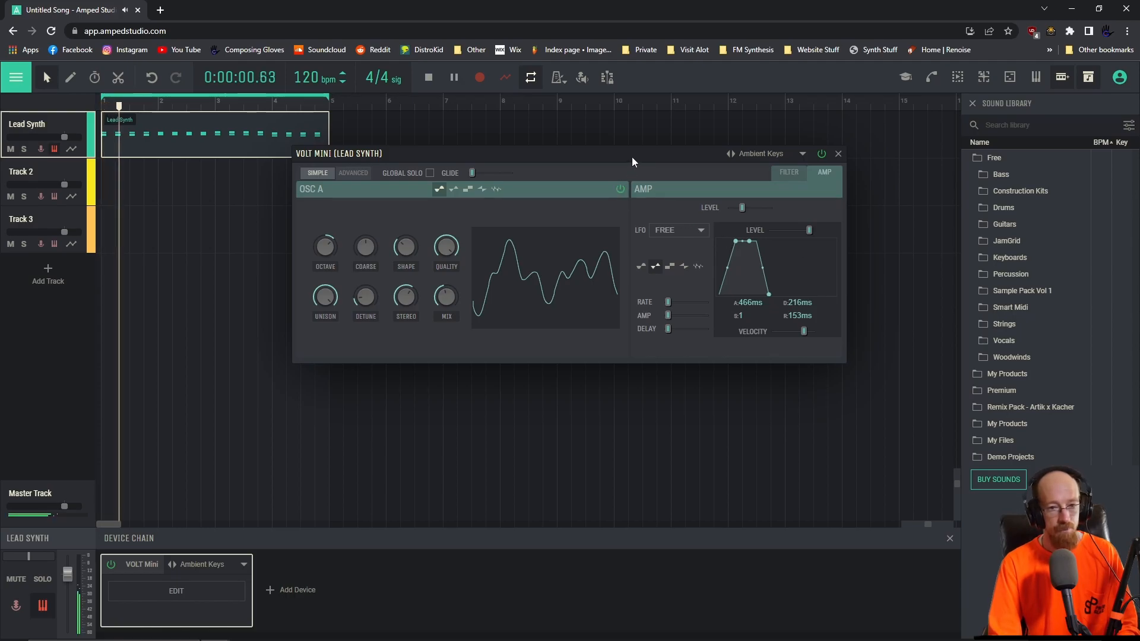
{"action": "left_click_drag", "start_coordinate": [737, 245], "coordinate": [731, 246]}
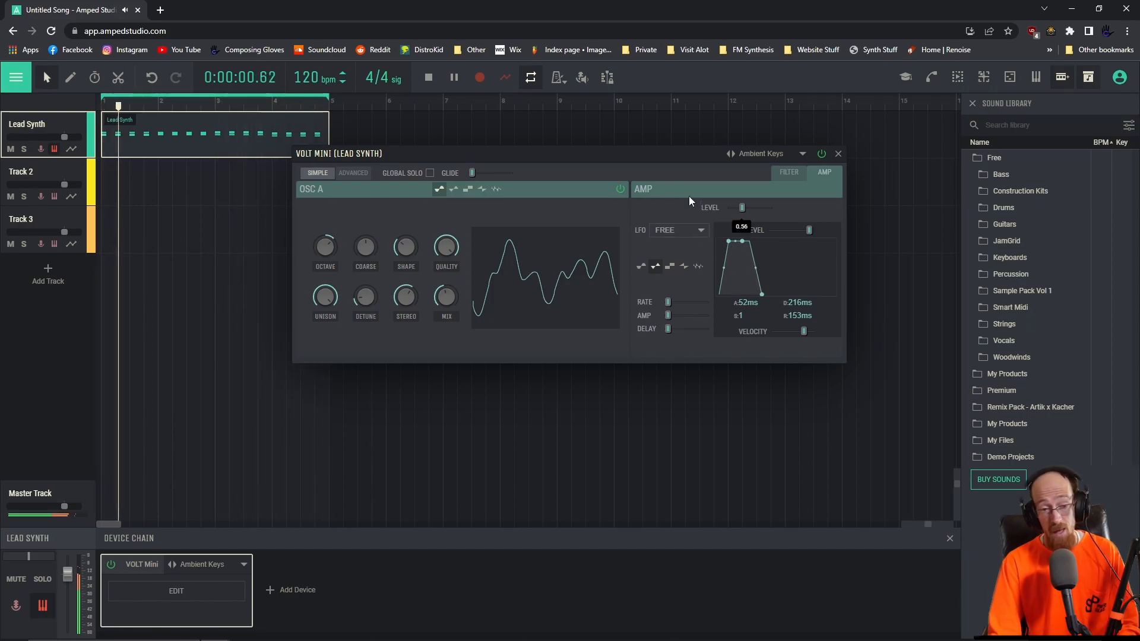
{"action": "key", "text": "space"}
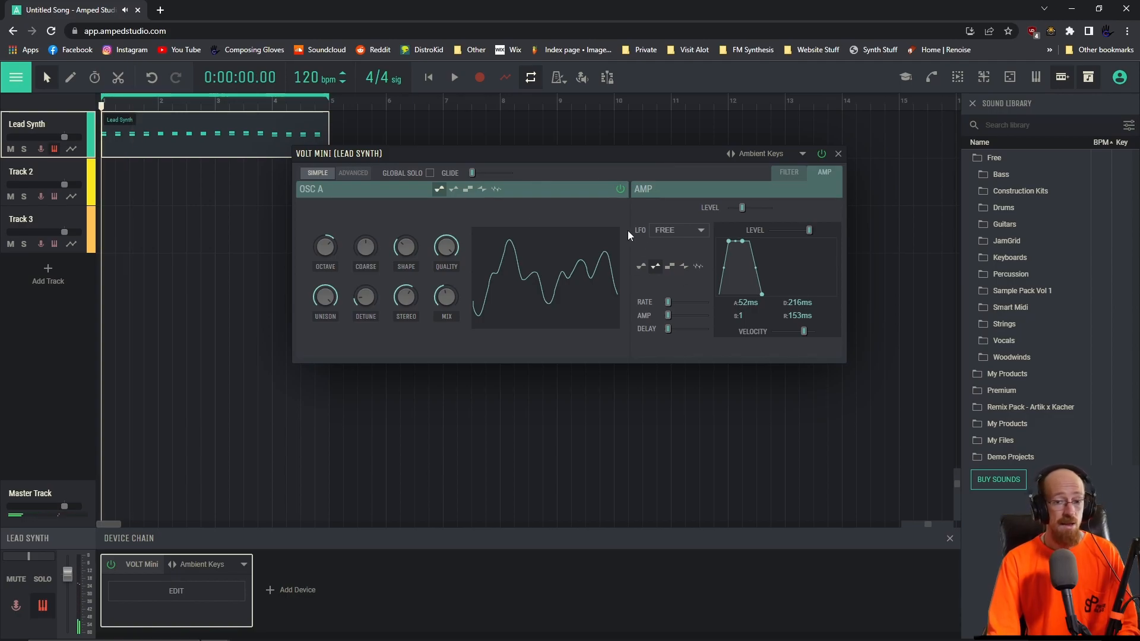
- Set the VOLT Mini filter envelope's attack to 10 ms, audition the sound, and close the synth
{"action": "left_click", "coordinate": [791, 176]}
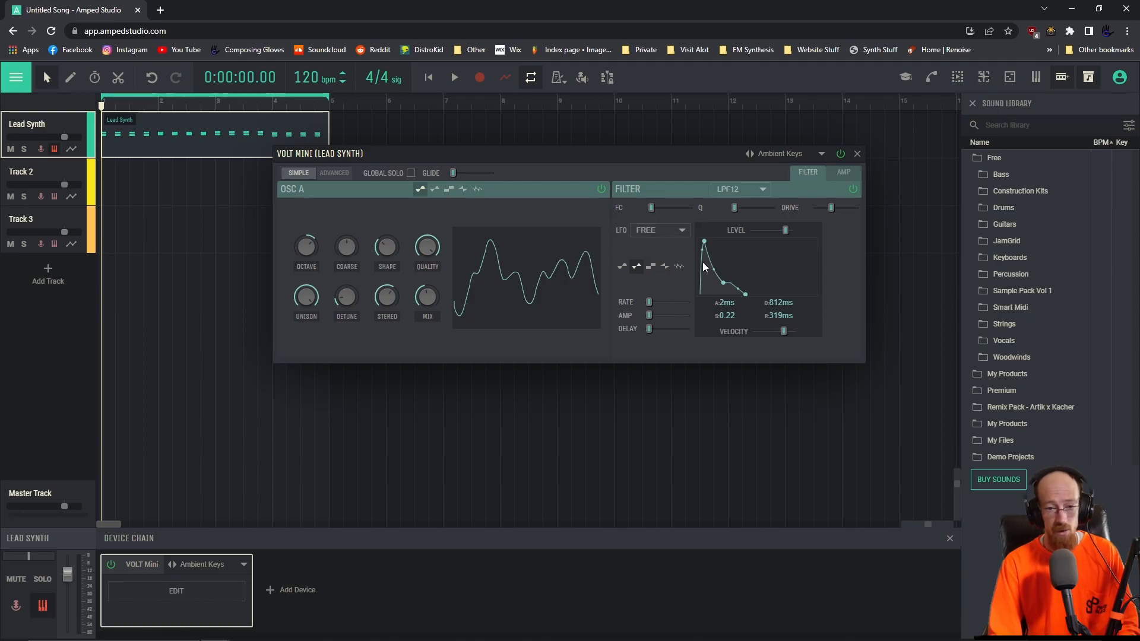
{"action": "mouse_move", "coordinate": [704, 244]}
{"action": "left_mouse_down"}
{"action": "mouse_move", "coordinate": [715, 237]}
{"action": "mouse_move", "coordinate": [705, 236]}
{"action": "left_mouse_up"}
{"action": "key", "text": "space"}
{"action": "key", "text": "space"}
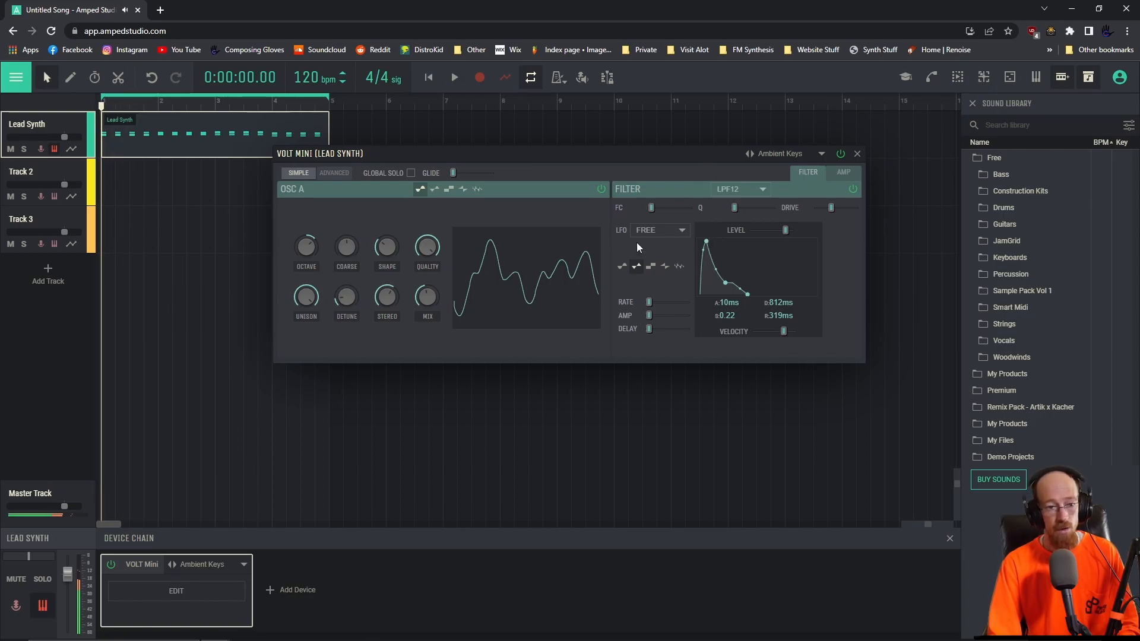
{"action": "left_click", "coordinate": [858, 153]}
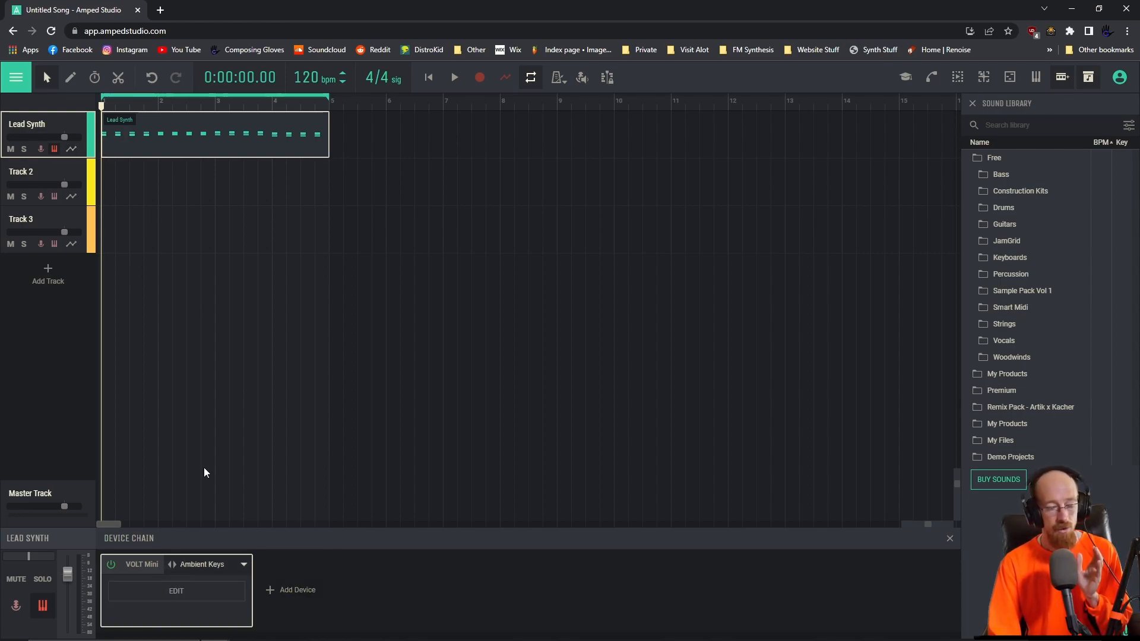
{"action": "double_click", "coordinate": [195, 139]}
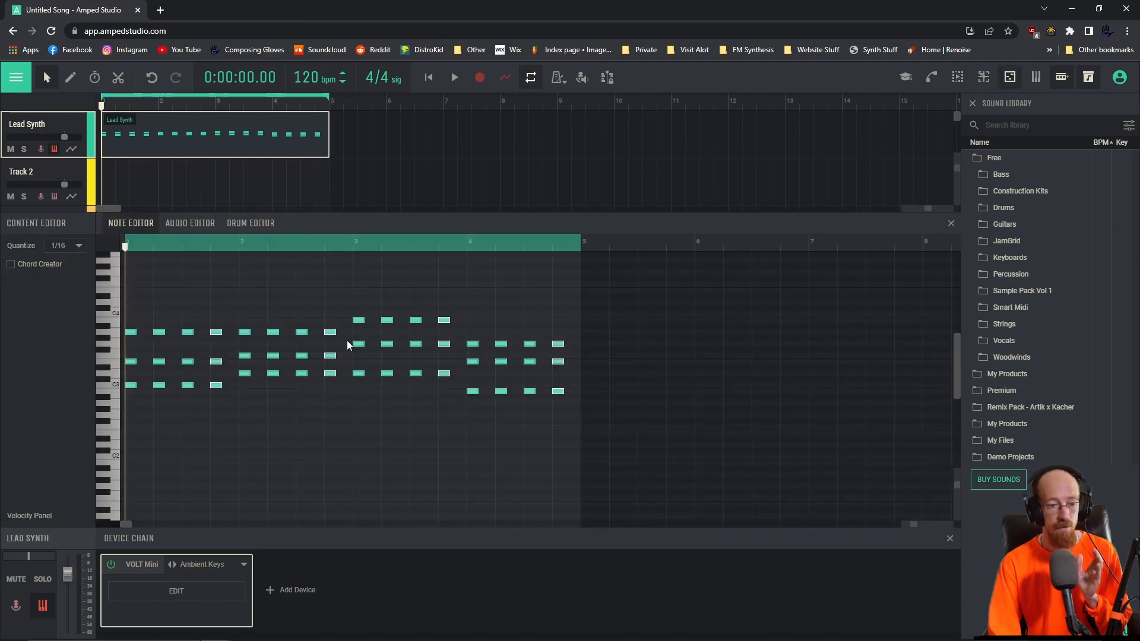
{"action": "left_click", "coordinate": [218, 590]}
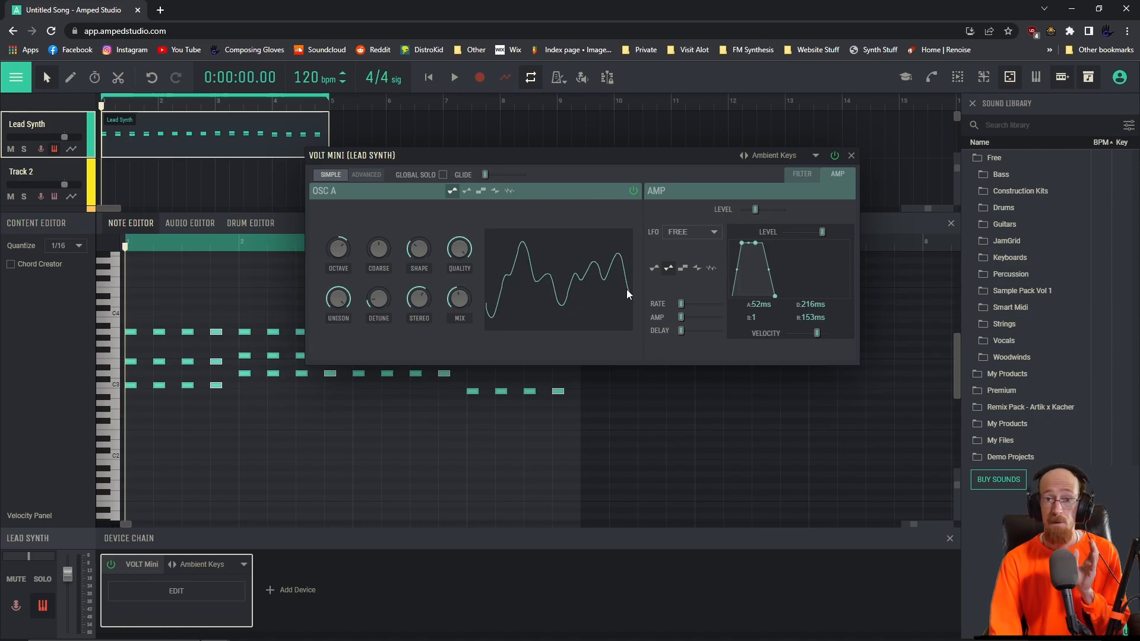
{"action": "left_click", "coordinate": [851, 155]}
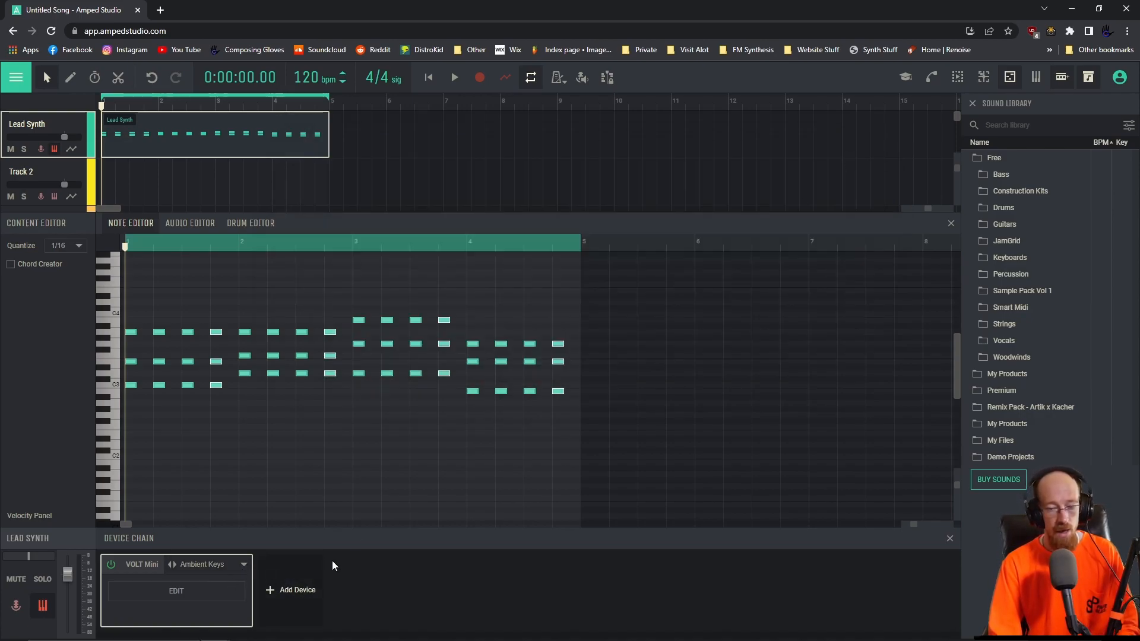
{"action": "left_click", "coordinate": [951, 225]}
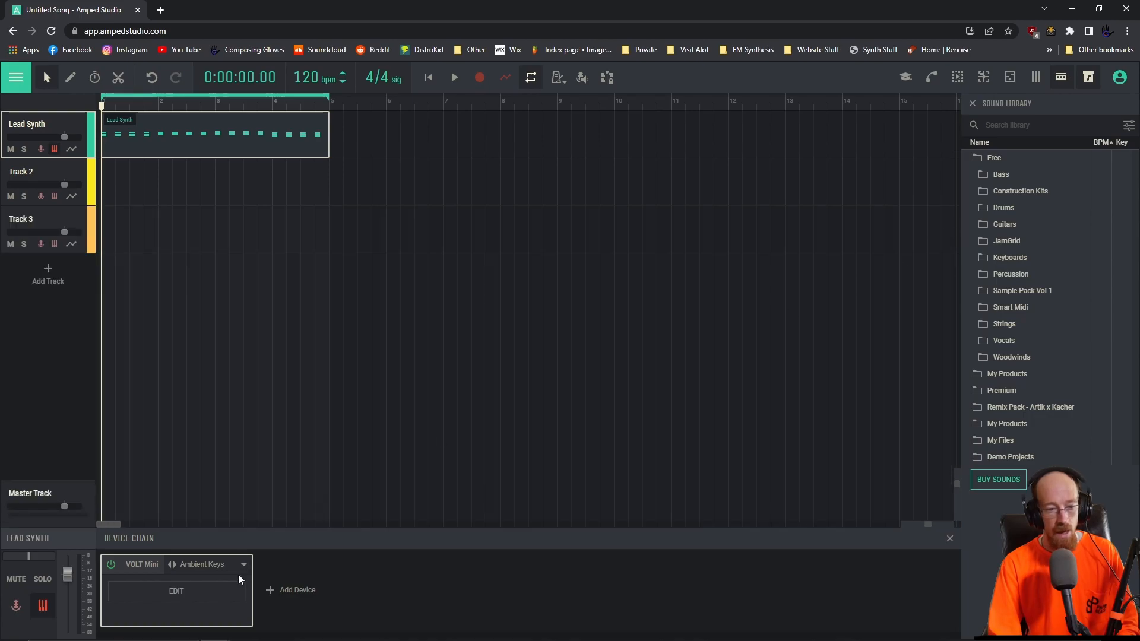
{"action": "left_click", "coordinate": [297, 588]}
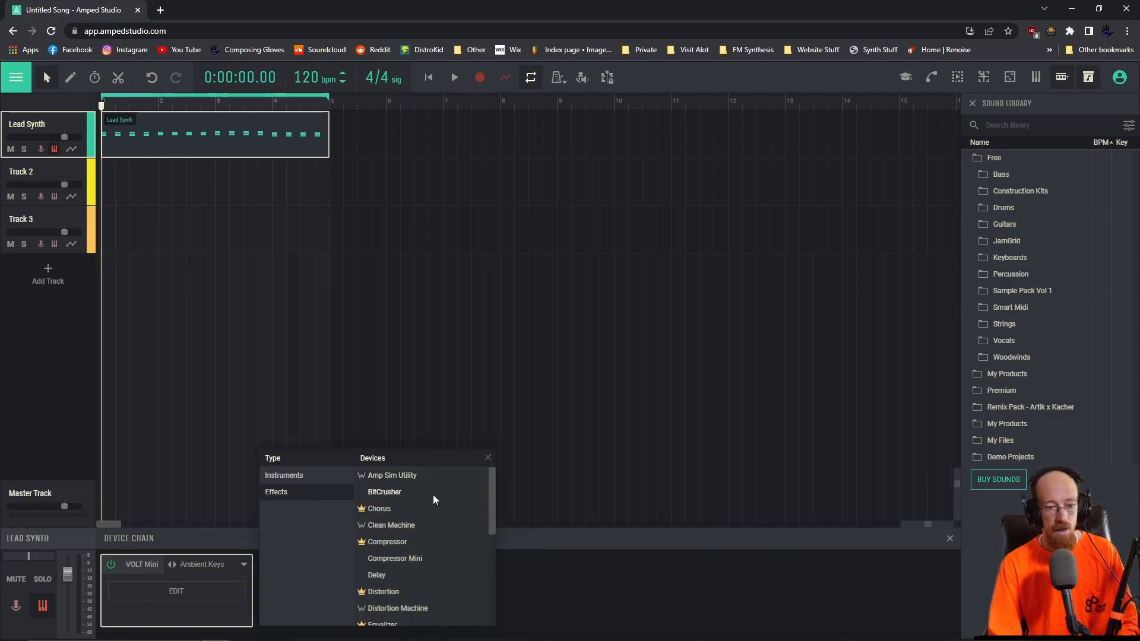
{"action": "left_click_drag", "start_coordinate": [489, 482], "coordinate": [448, 575]}
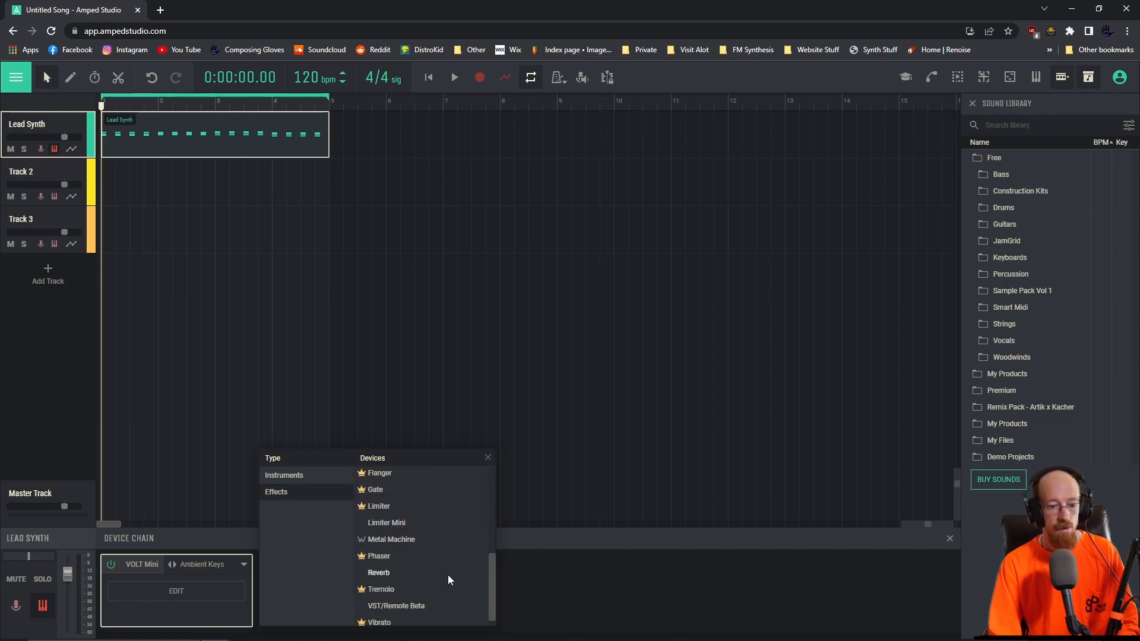
{"action": "left_click", "coordinate": [385, 574]}
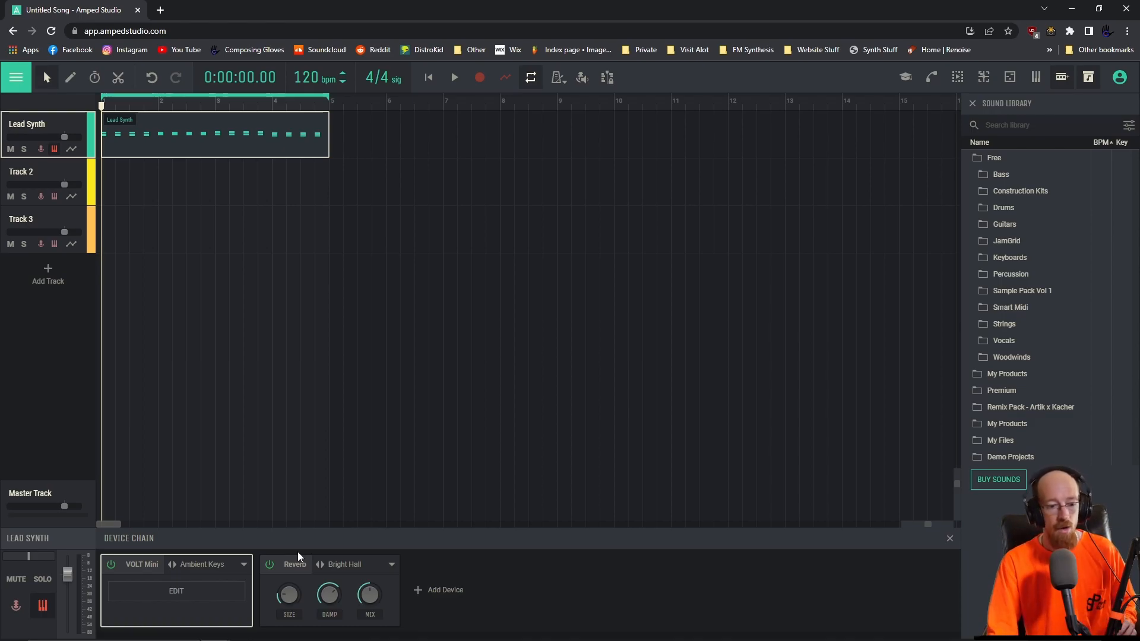
- Compare the Lead Synth loop with the Reverb bypassed and with it switched back on
{"action": "left_click", "coordinate": [270, 564]}
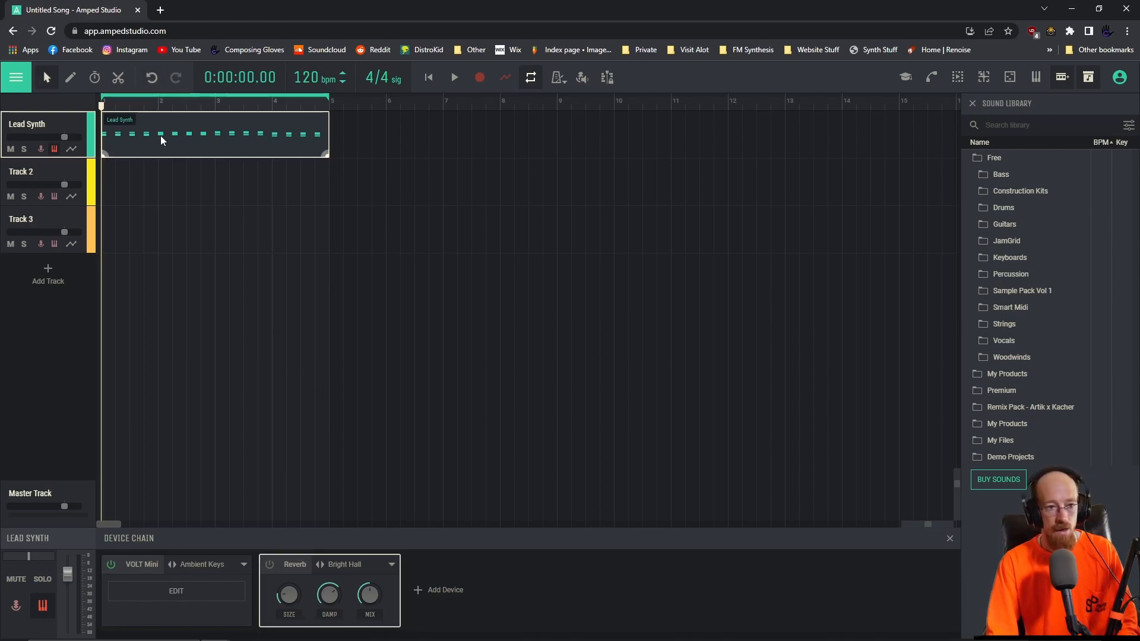
{"action": "key", "text": "space"}
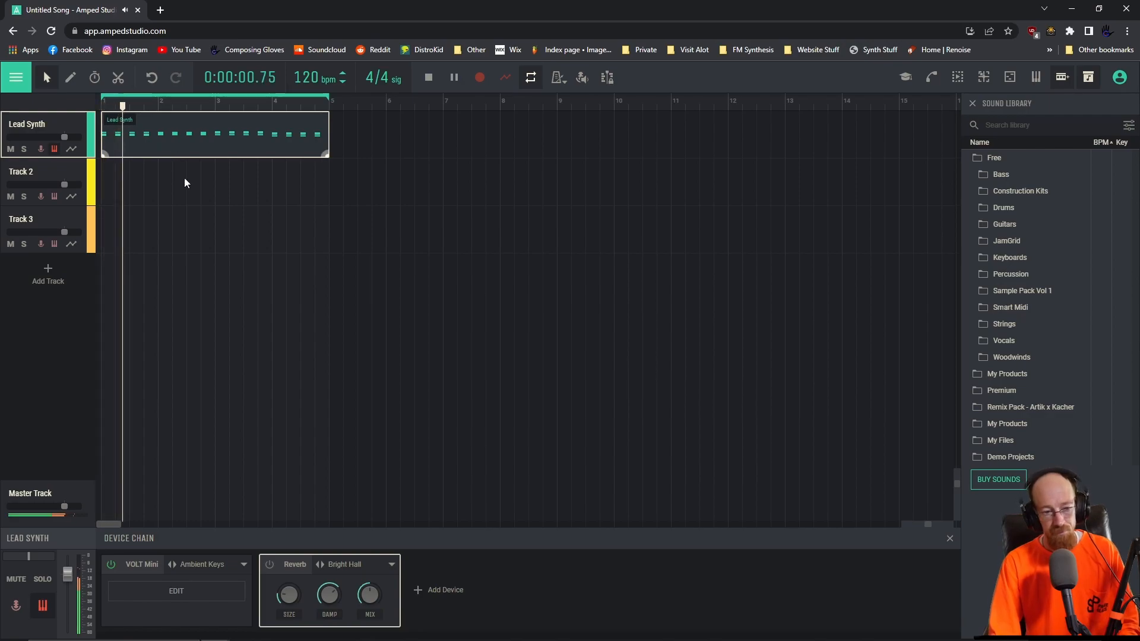
{"action": "key", "text": "space"}
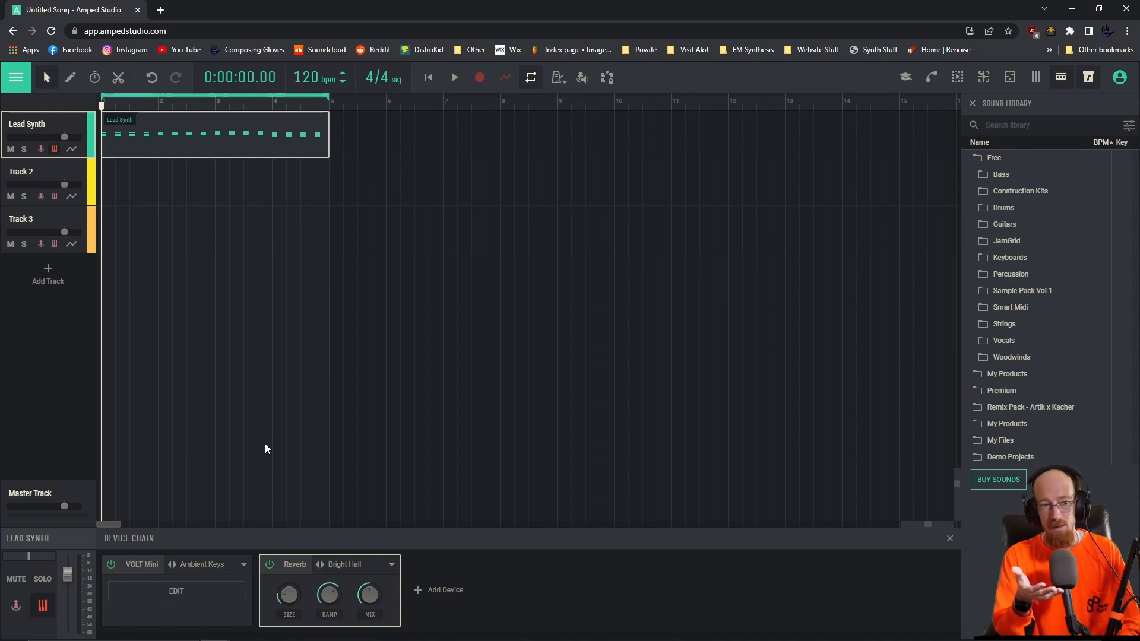
{"action": "key", "text": "space"}
{"action": "mouse_move", "coordinate": [286, 599]}
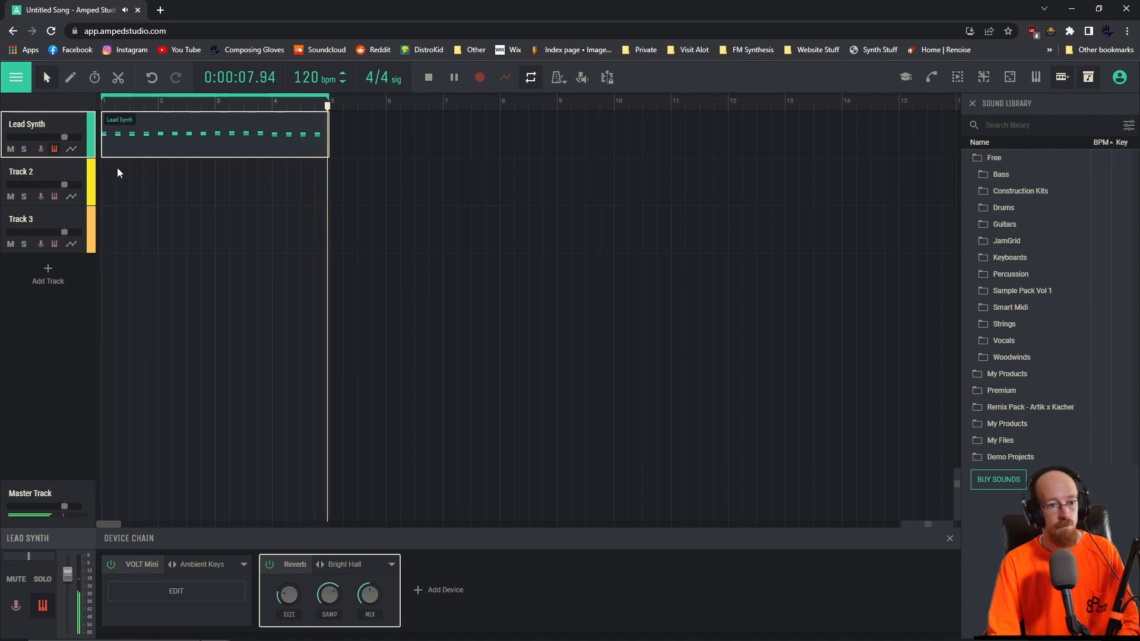
{"action": "key", "text": "space"}
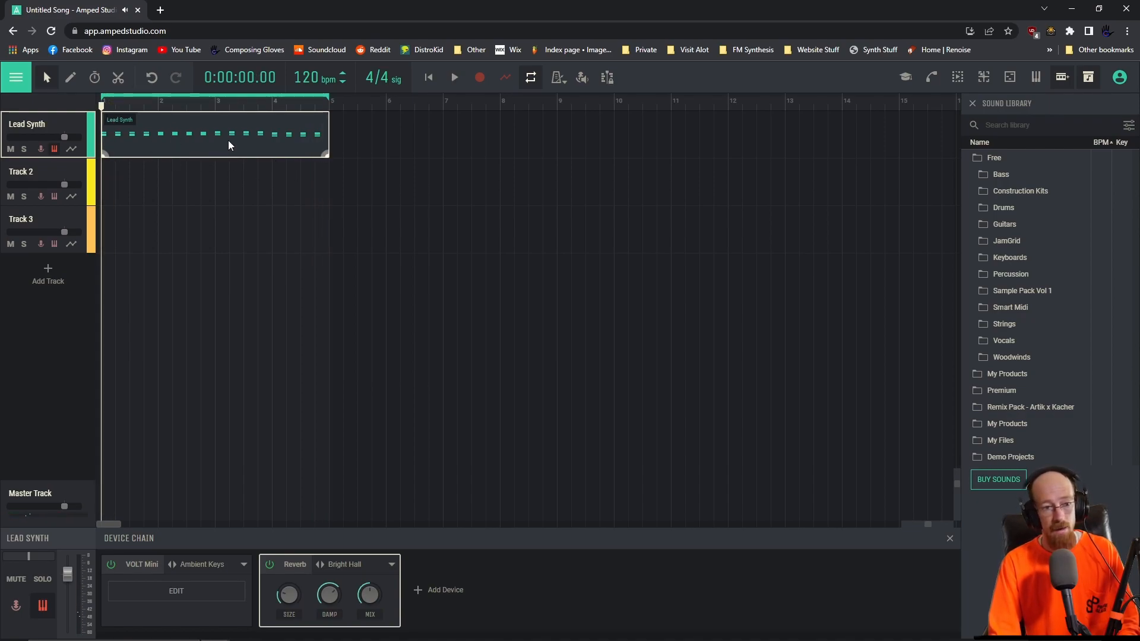
- Rename Track 2 as Bass and create an empty four-bar clip on it, matching the Lead Synth clip's length
{"action": "left_click", "coordinate": [46, 172]}
{"action": "double_click", "coordinate": [46, 173]}
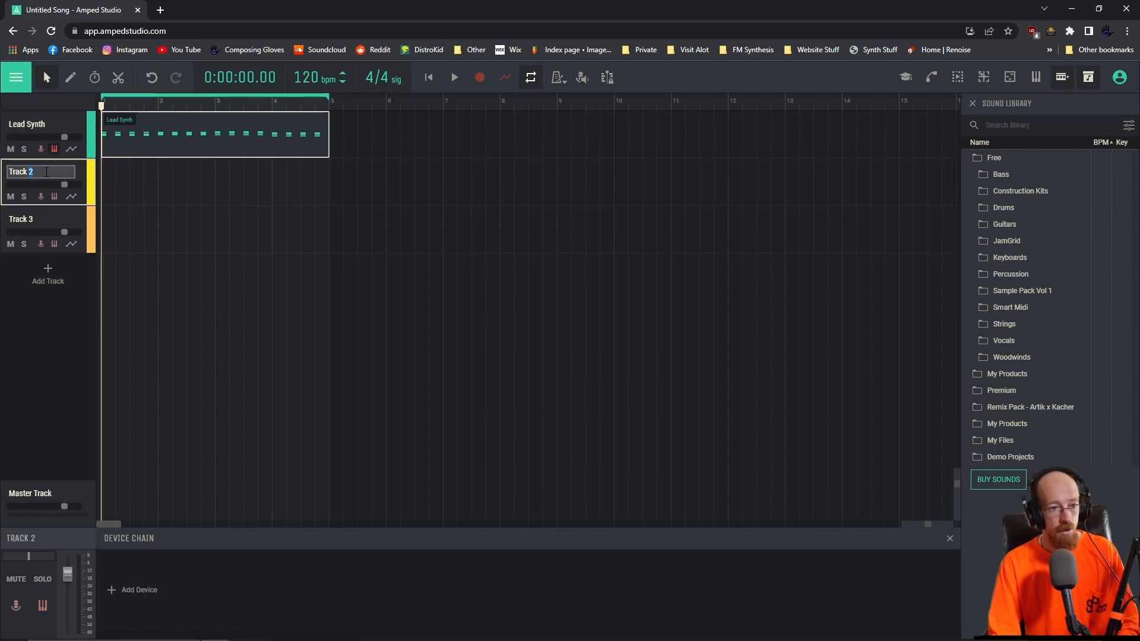
{"action": "key", "text": "ctrl+a"}
{"action": "type", "text": "Bass"}
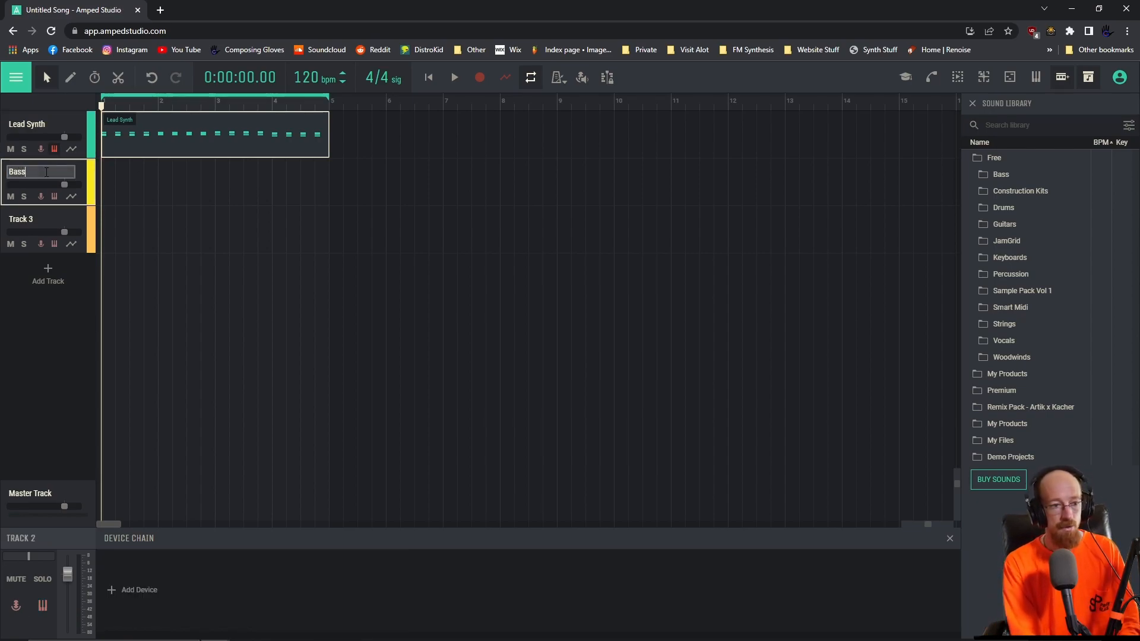
{"action": "key", "text": "Return"}
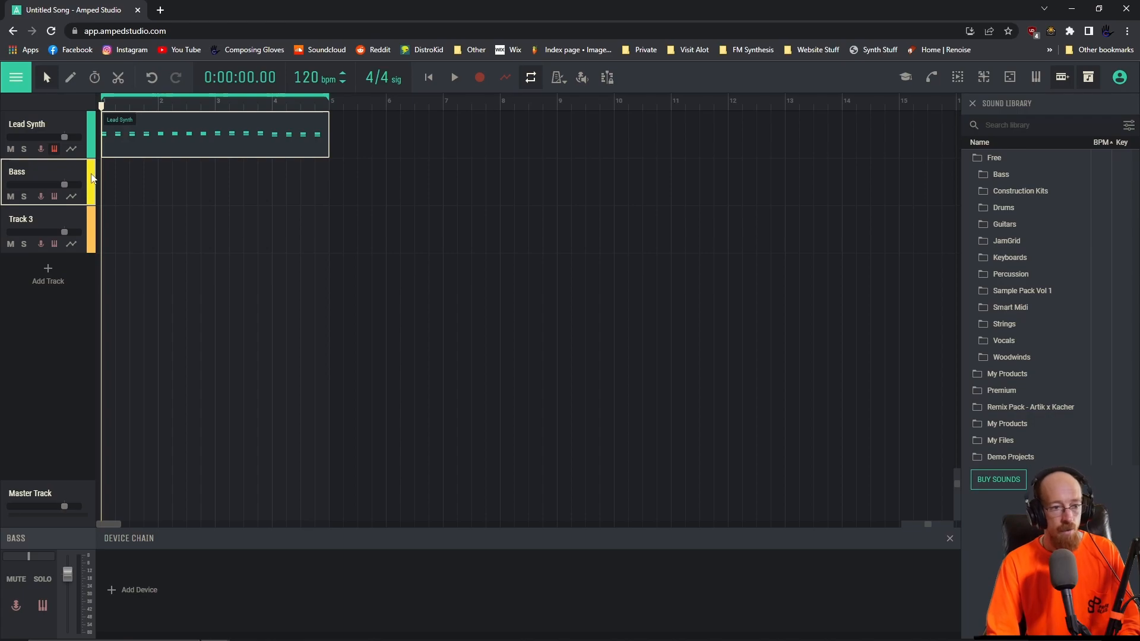
{"action": "double_click", "coordinate": [109, 182]}
{"action": "left_click_drag", "start_coordinate": [157, 203], "coordinate": [328, 205]}
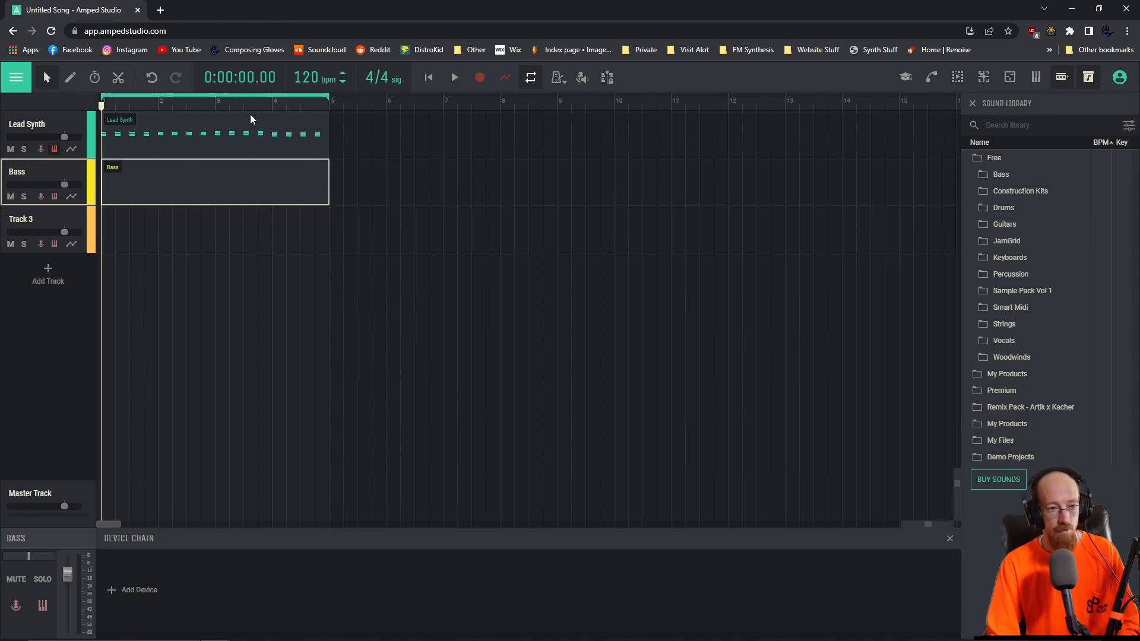
- Add the VOLT Mini instrument to the Bass track's device chain
{"action": "left_click", "coordinate": [138, 585]}
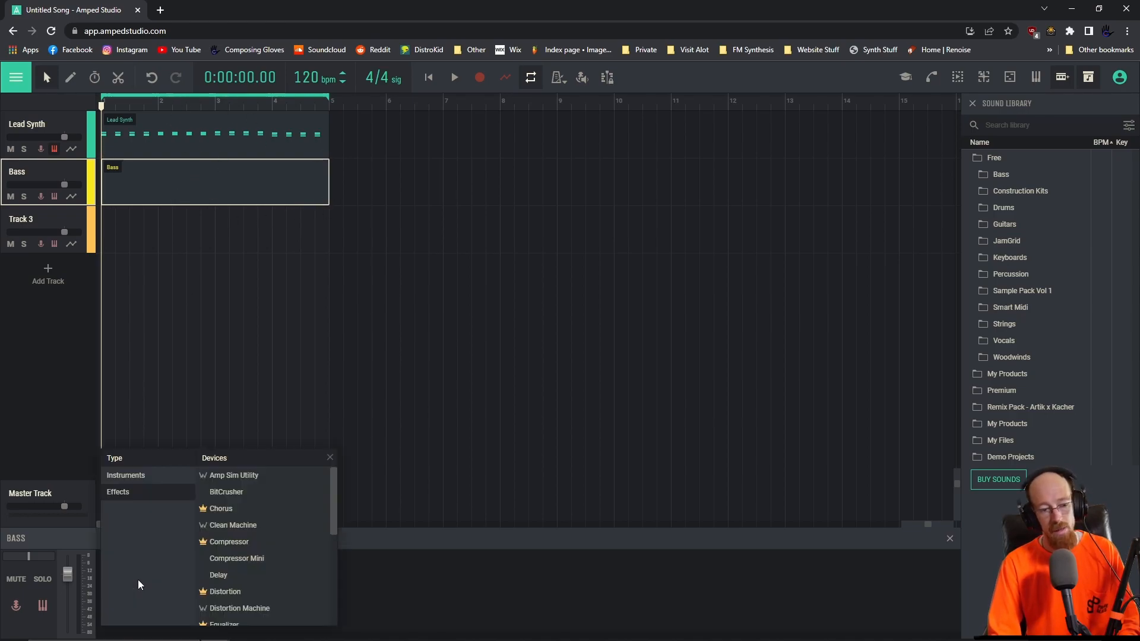
{"action": "left_click", "coordinate": [157, 479]}
{"action": "scroll", "coordinate": [291, 511], "scroll_direction": "down", "scroll_amount": 1}
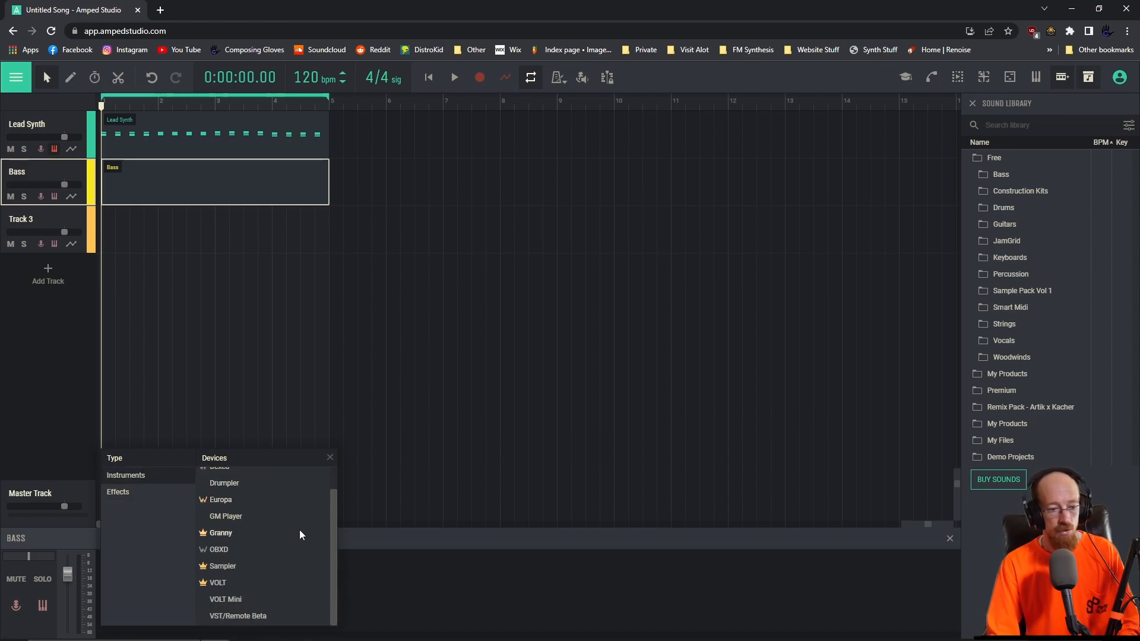
{"action": "left_click", "coordinate": [256, 600]}
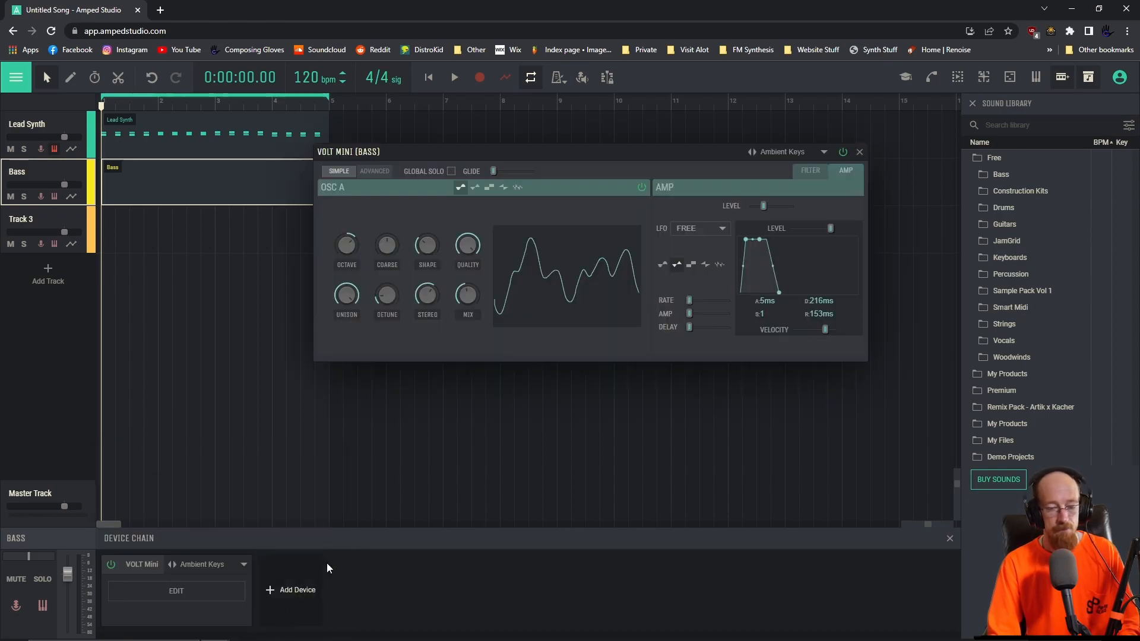
{"action": "left_click_drag", "start_coordinate": [566, 158], "coordinate": [522, 155]}
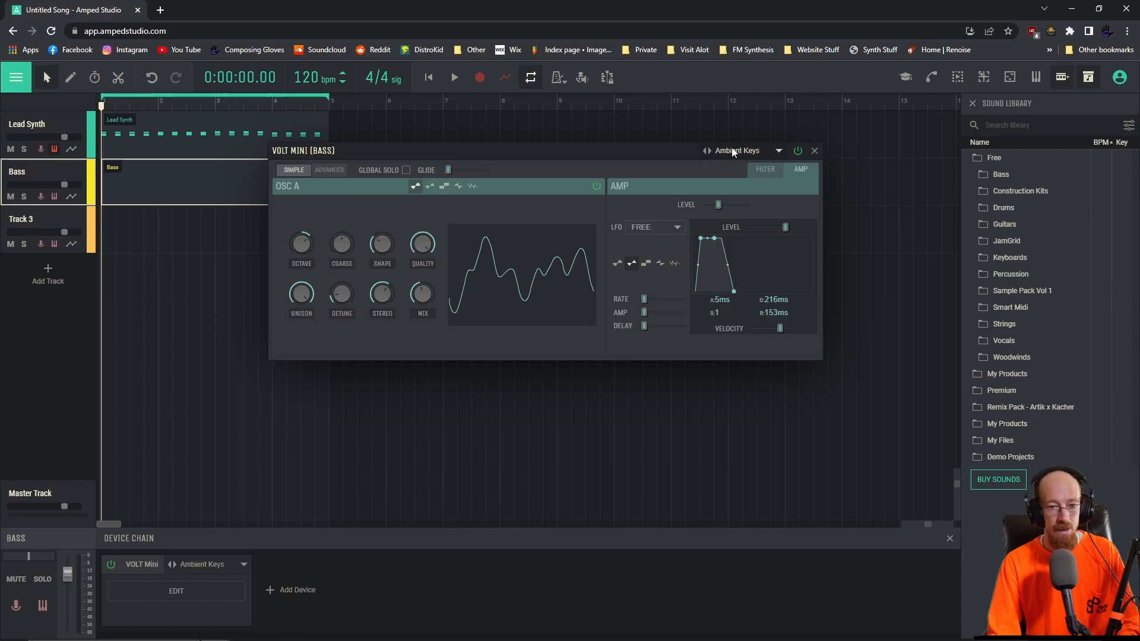
- Load the Bass 01 preset in the Bass track's VOLT Mini and arm Bass for MIDI recording in place of Lead Synth
{"action": "left_click", "coordinate": [771, 152]}
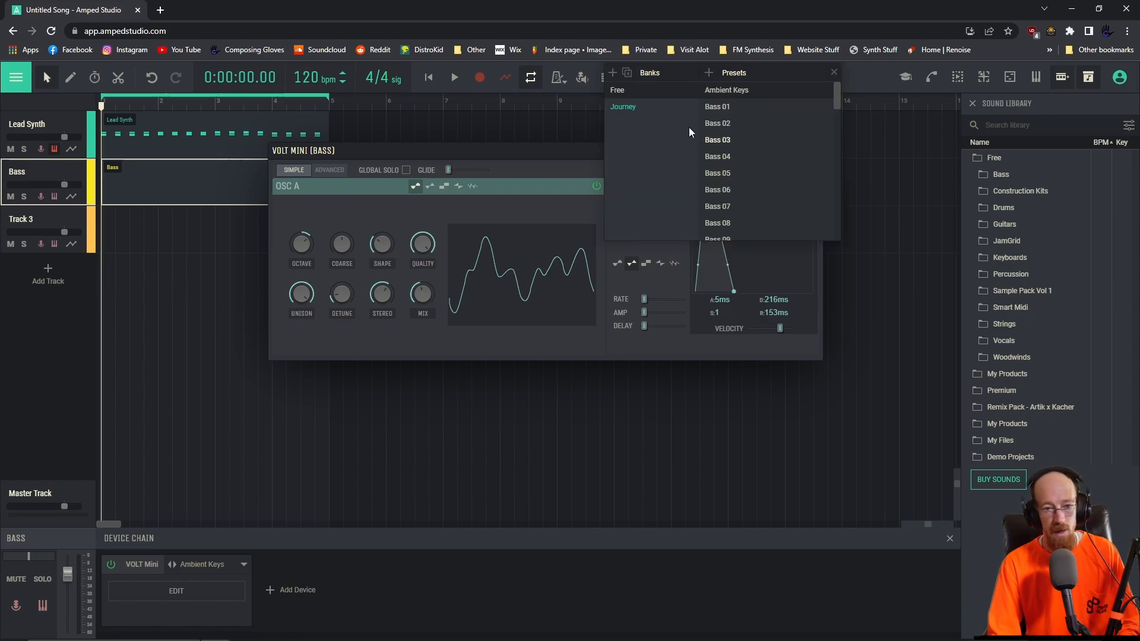
{"action": "scroll", "coordinate": [740, 163], "scroll_direction": "down", "scroll_amount": 5}
{"action": "scroll", "coordinate": [742, 184], "scroll_direction": "down", "scroll_amount": 3}
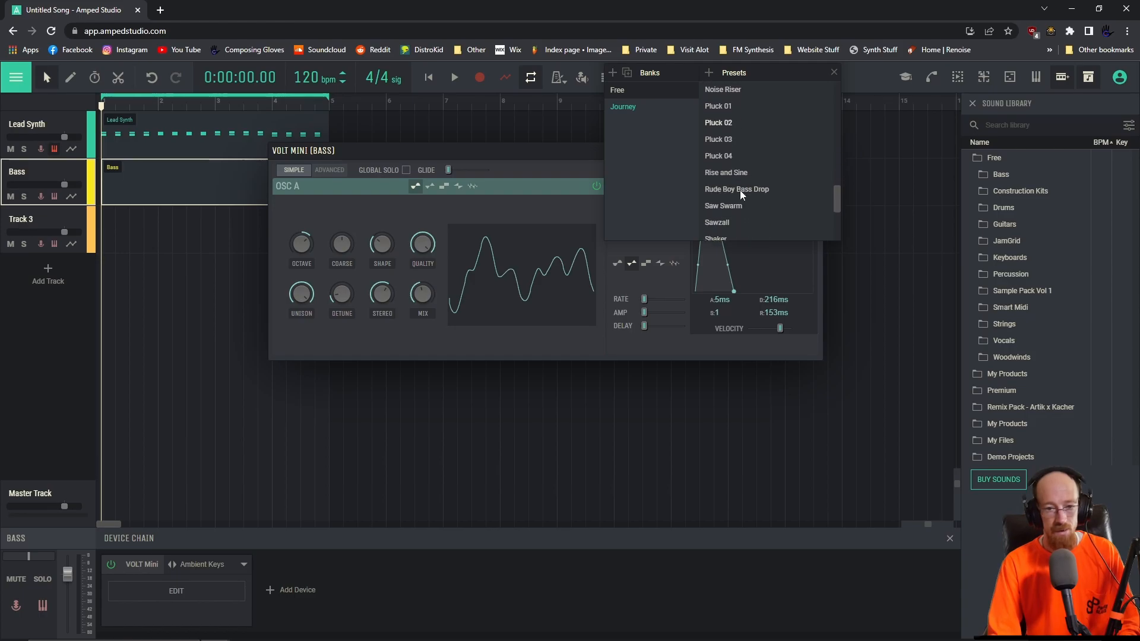
{"action": "scroll", "coordinate": [743, 189], "scroll_direction": "up", "scroll_amount": 5}
{"action": "scroll", "coordinate": [745, 188], "scroll_direction": "up", "scroll_amount": 5}
{"action": "left_click", "coordinate": [725, 109]}
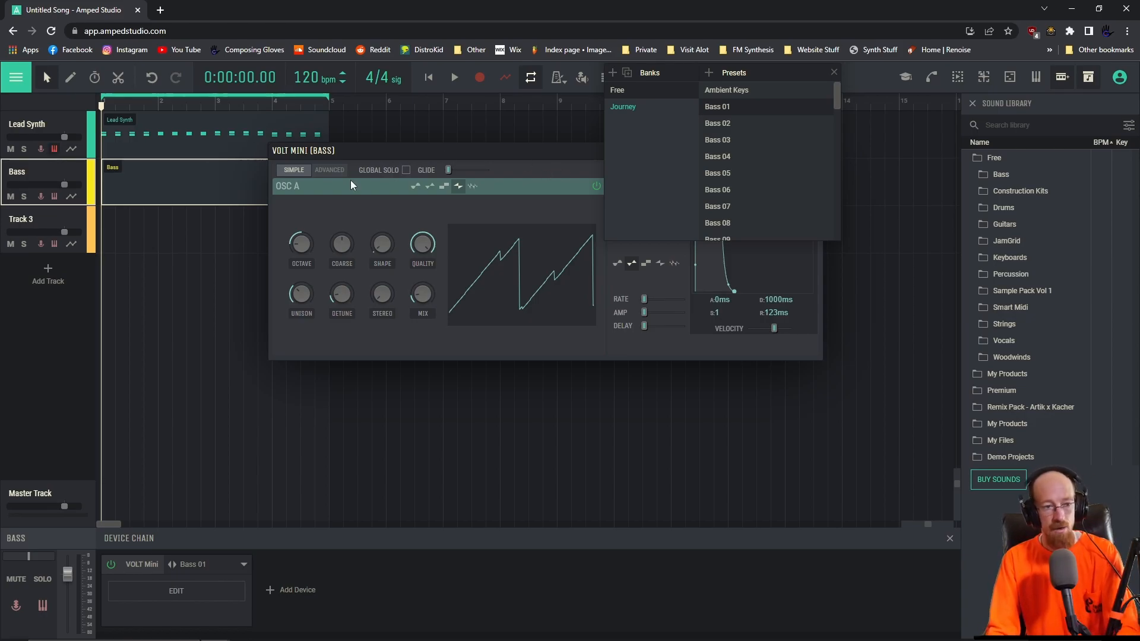
{"action": "left_click", "coordinate": [54, 151]}
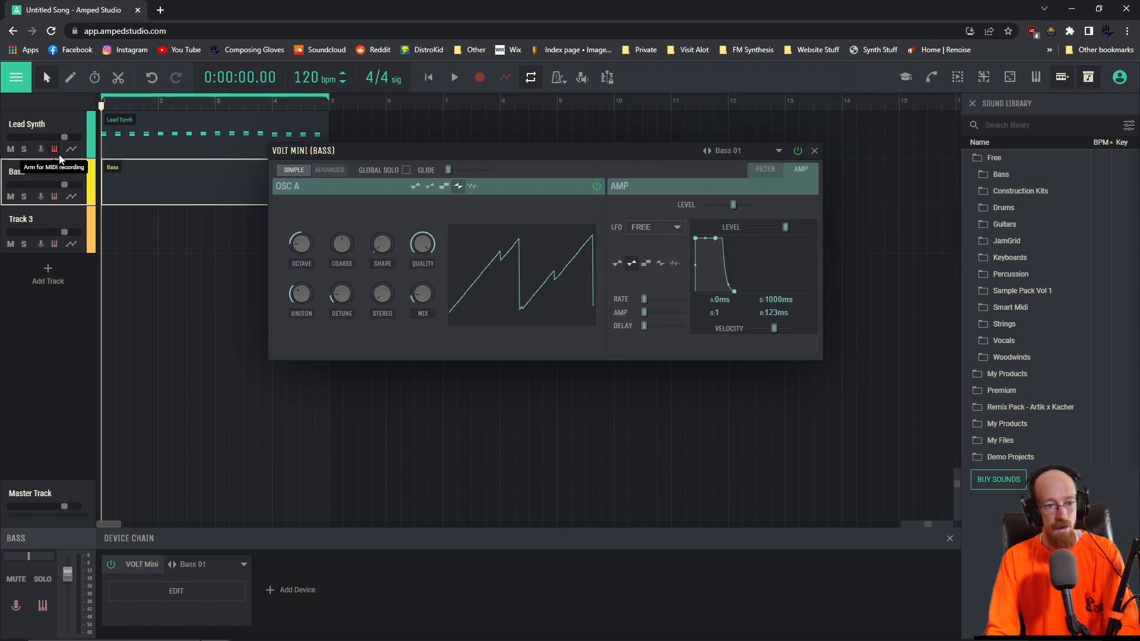
{"action": "left_click", "coordinate": [54, 196]}
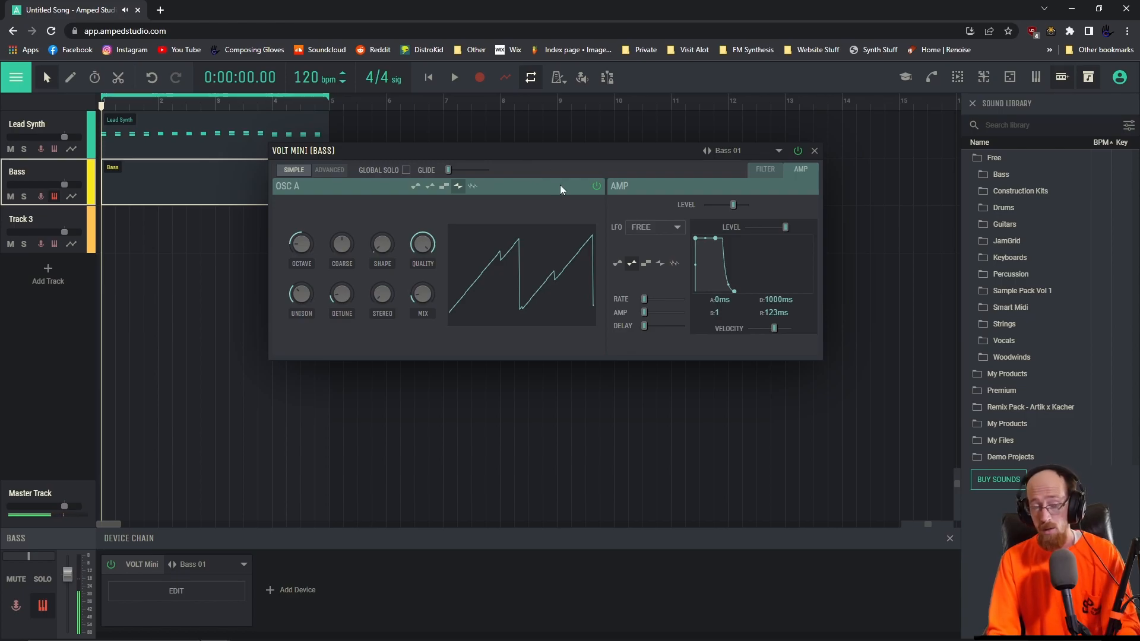
- Audition the presets following Bass 01, return to Bass 01, close the synth, and open the empty Bass clip in the note editor
{"action": "left_click", "coordinate": [708, 151]}
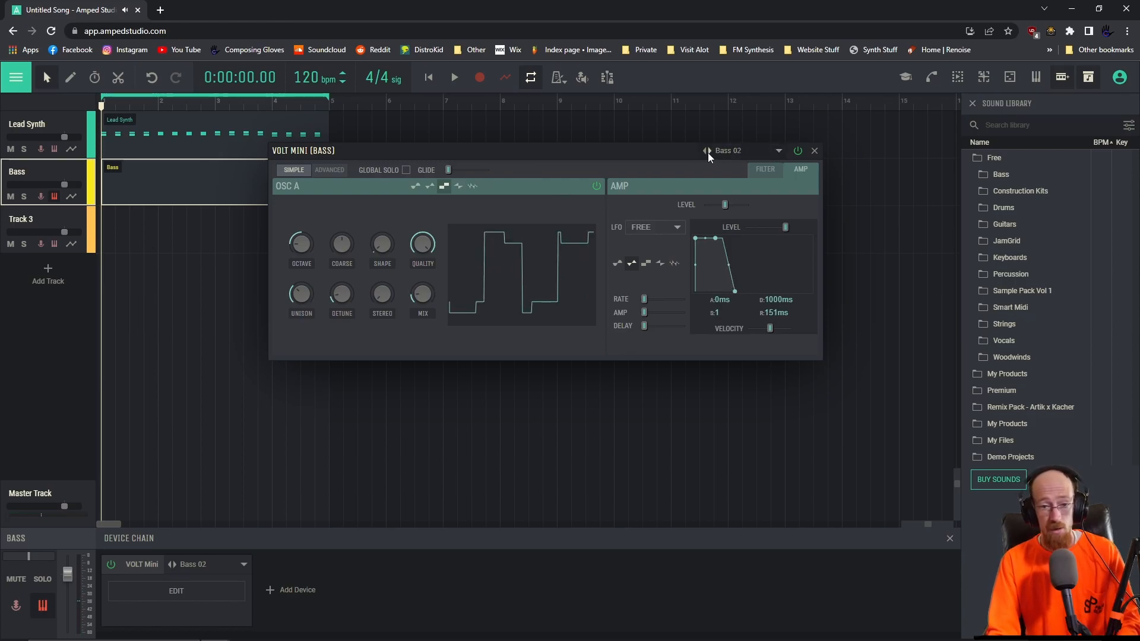
{"action": "left_click", "coordinate": [710, 152]}
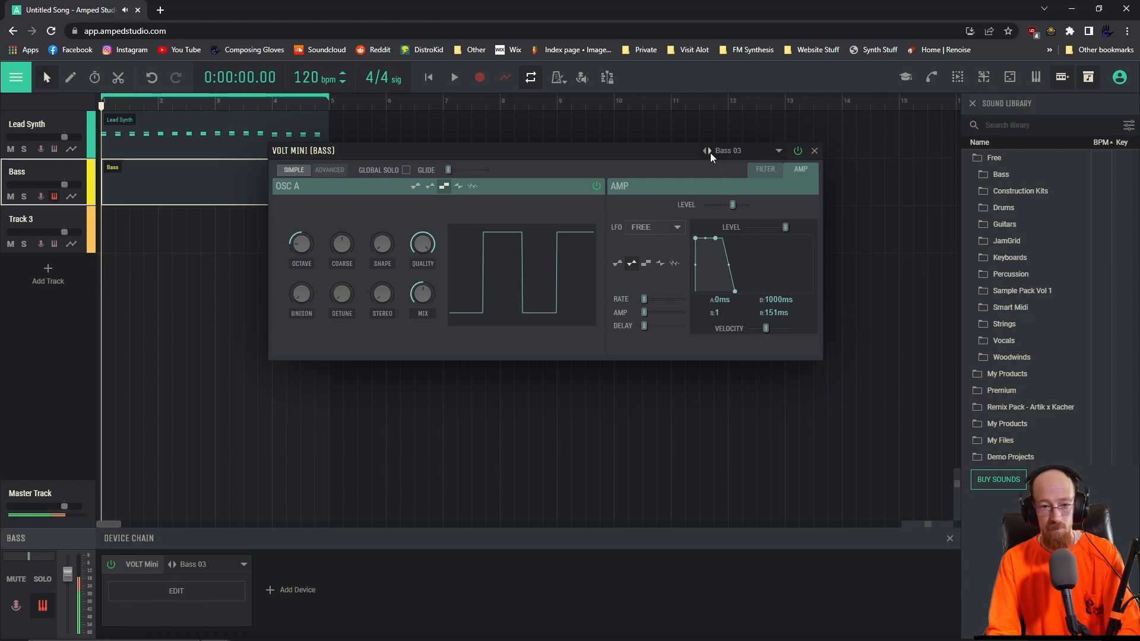
{"action": "left_click", "coordinate": [710, 152]}
{"action": "left_click", "coordinate": [705, 152]}
{"action": "left_click", "coordinate": [705, 152]}
{"action": "left_click", "coordinate": [705, 152]}
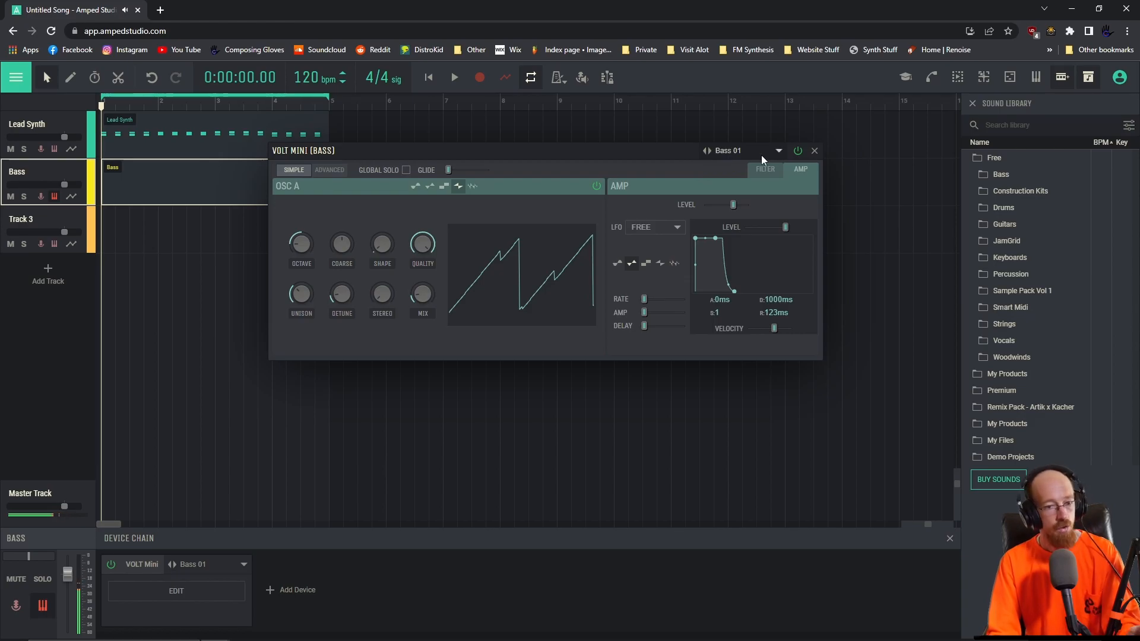
{"action": "left_click", "coordinate": [814, 152]}
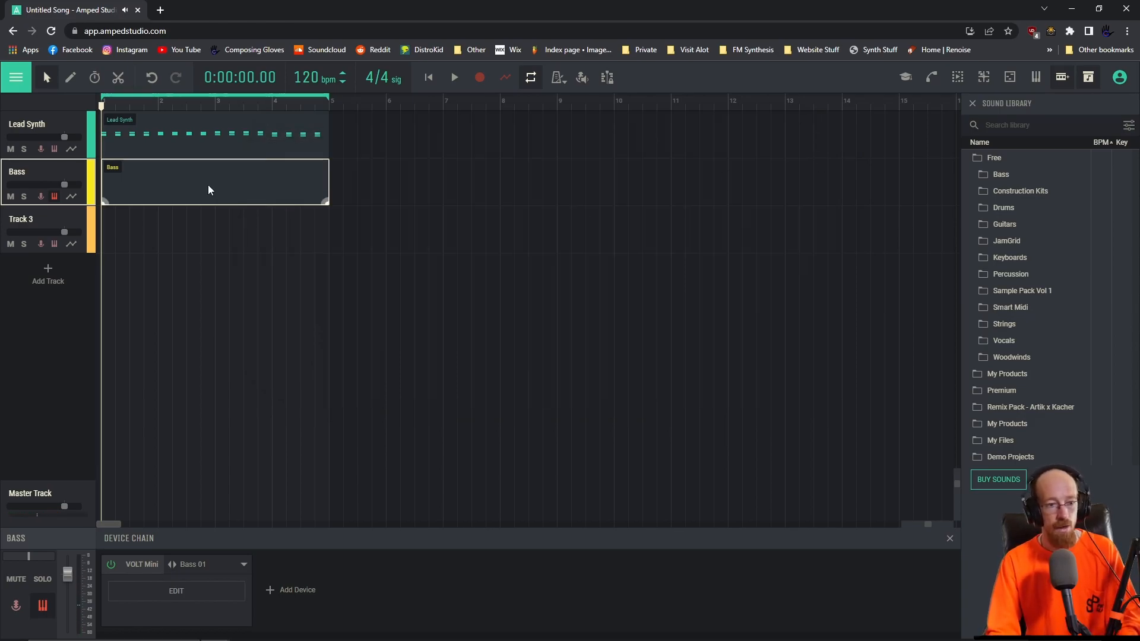
{"action": "double_click", "coordinate": [177, 190]}
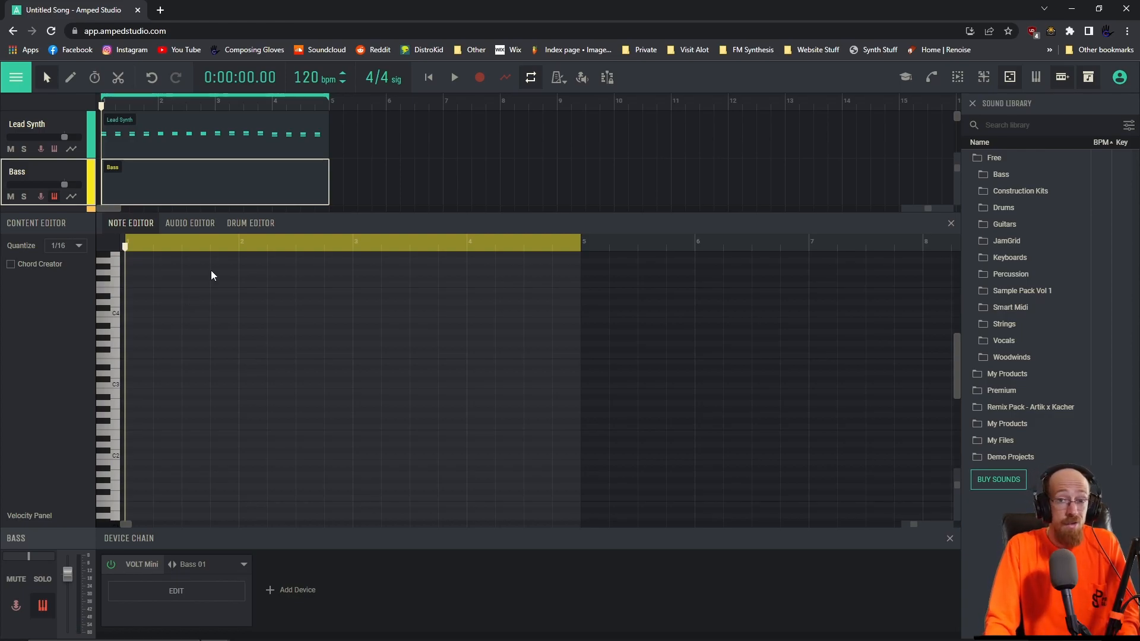
{"action": "left_click", "coordinate": [199, 146]}
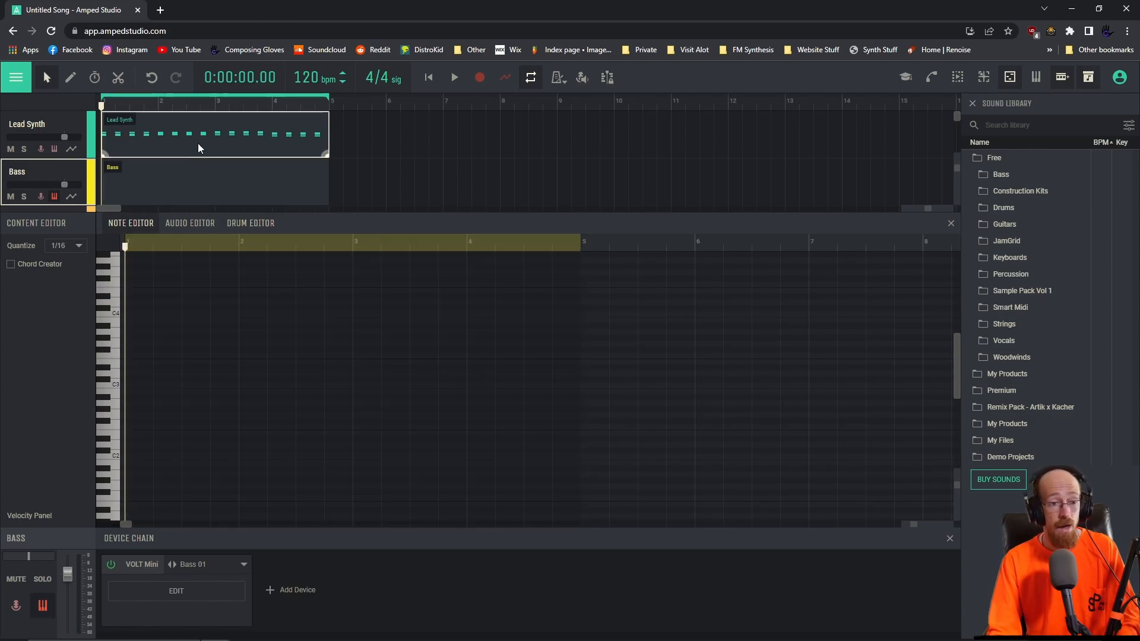
{"action": "left_click_drag", "start_coordinate": [205, 133], "coordinate": [203, 191]}
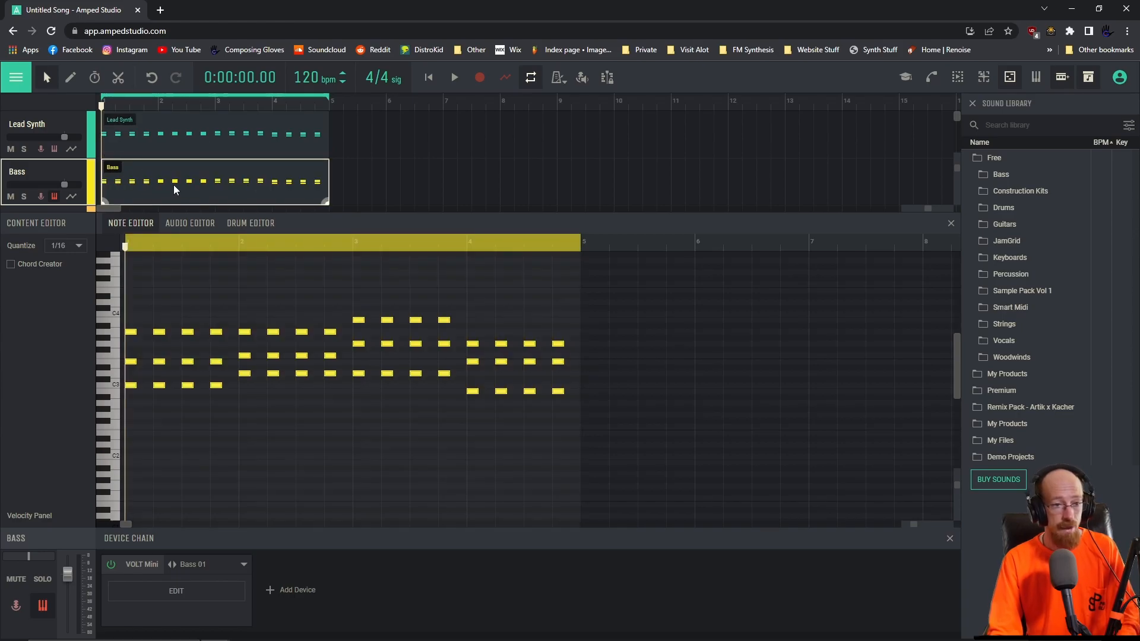
{"action": "key", "text": "ctrl+z"}
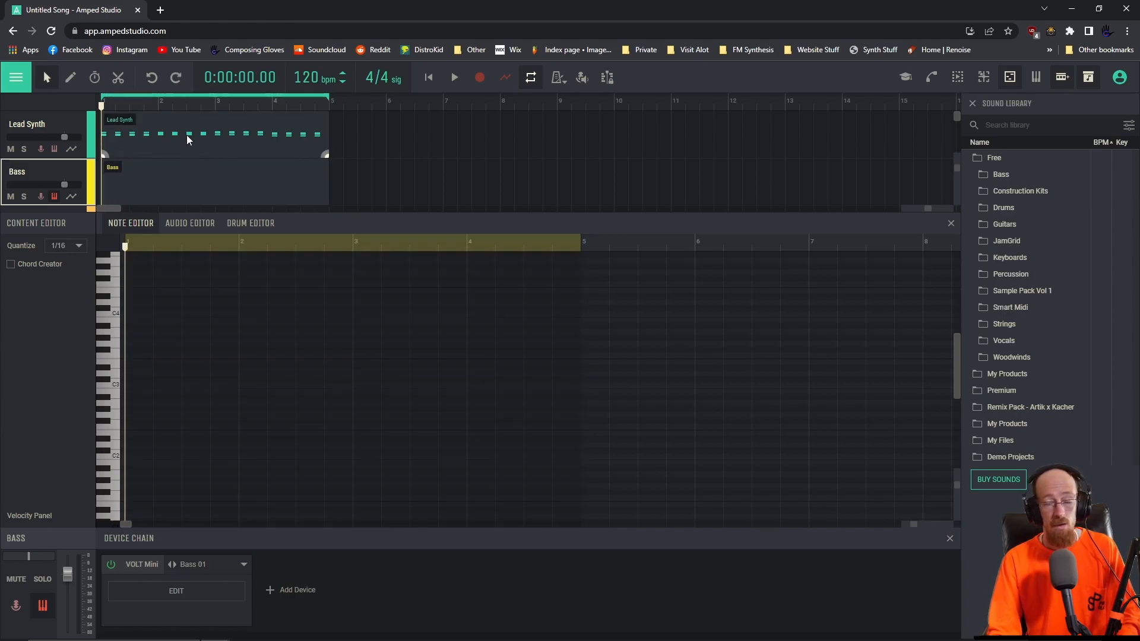
- Copy the Lead Synth clip onto the Bass track at bar 1, over the empty clip
{"action": "left_click", "coordinate": [187, 134]}
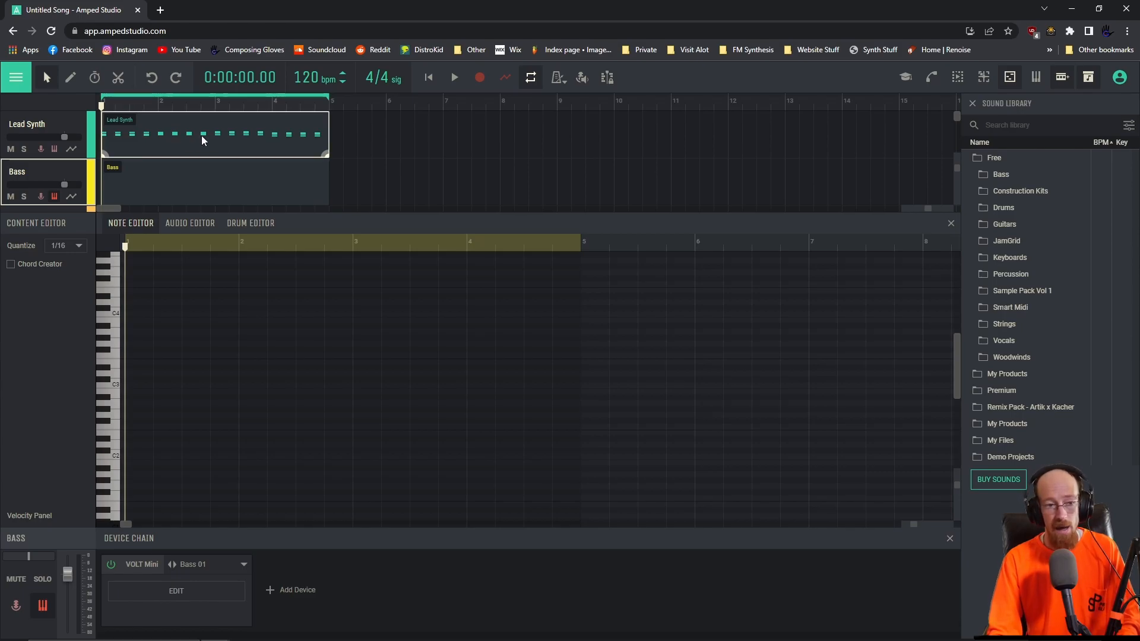
{"action": "left_click_drag", "start_coordinate": [187, 138], "coordinate": [178, 182]}
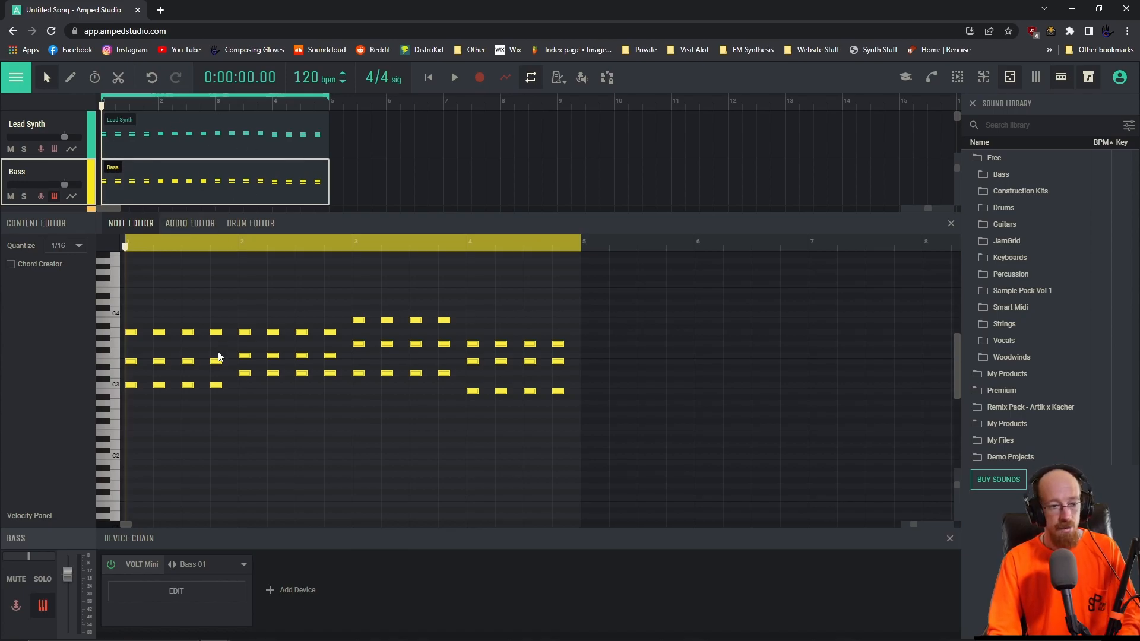
{"action": "left_click", "coordinate": [109, 315]}
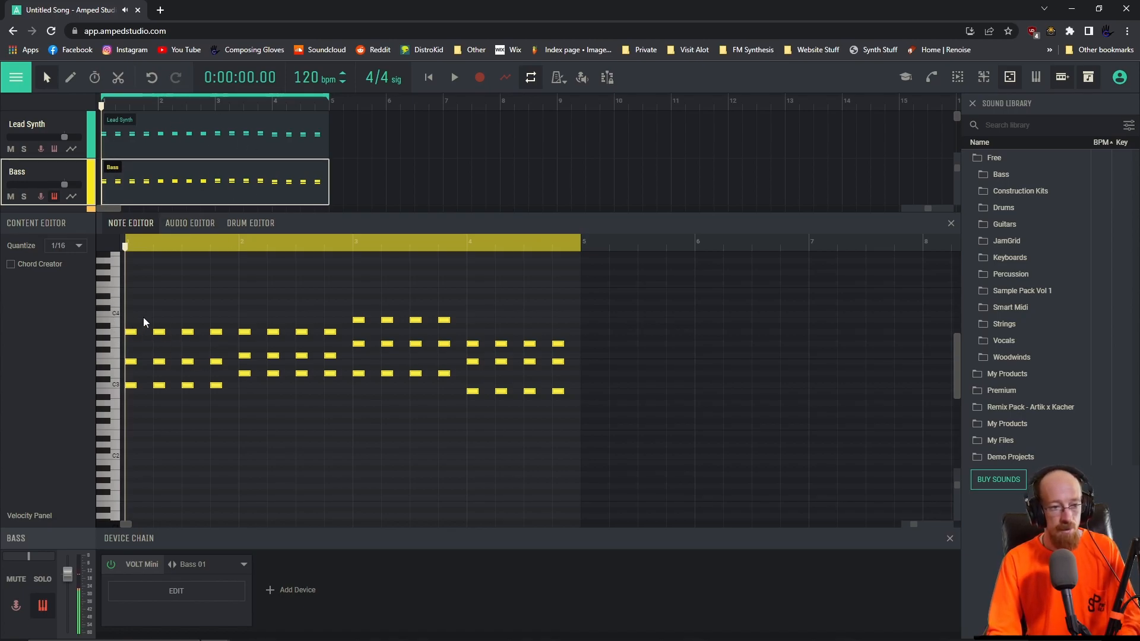
- Delete the upper notes of every chord in the Bass clip, keeping only the lowest note on each beat
{"action": "left_click_drag", "start_coordinate": [123, 298], "coordinate": [465, 363]}
{"action": "key", "text": "Delete"}
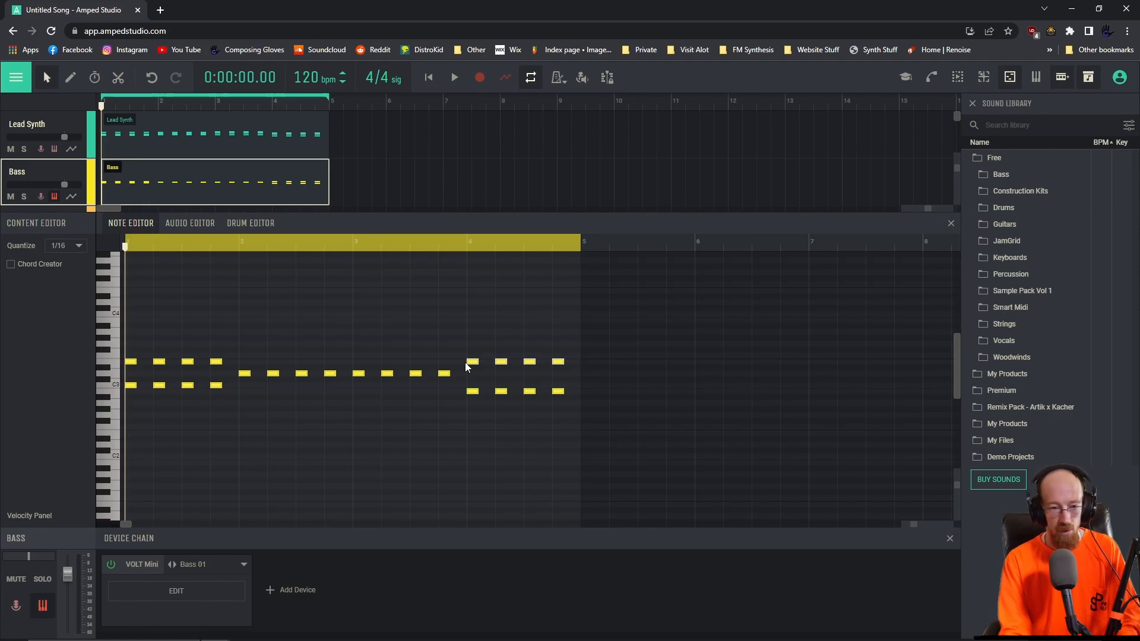
{"action": "key", "text": "Delete"}
{"action": "left_click_drag", "start_coordinate": [224, 358], "coordinate": [114, 369]}
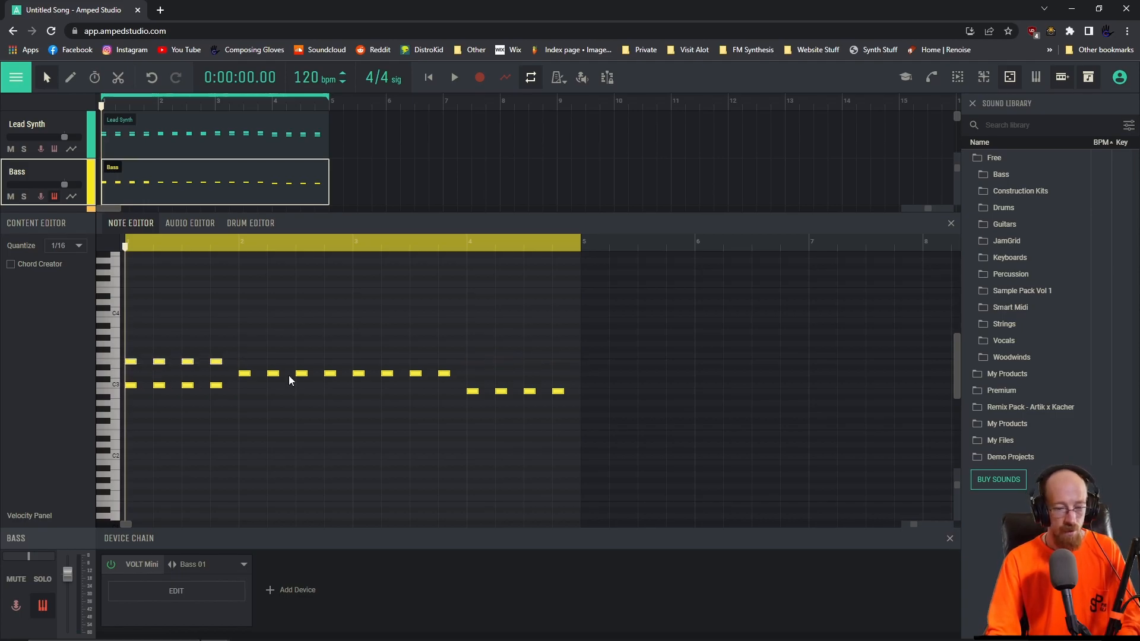
{"action": "key", "text": "Delete"}
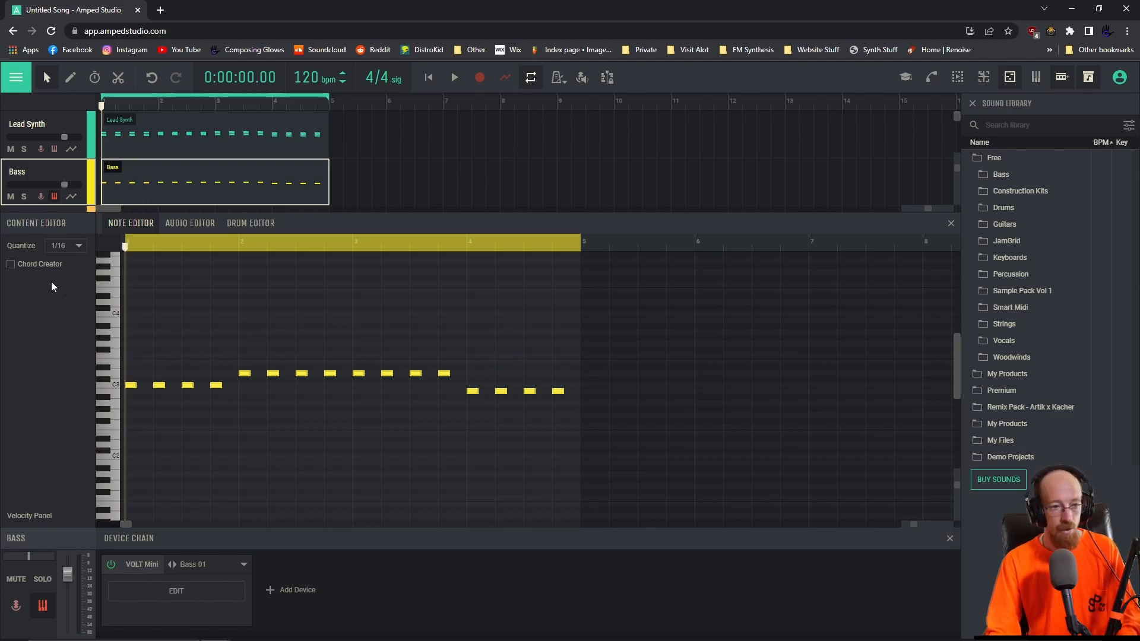
- Leave Chord Creator off, play the loop with the single-note bass line, and close the note editor
{"action": "left_click", "coordinate": [19, 267]}
{"action": "left_click", "coordinate": [19, 265]}
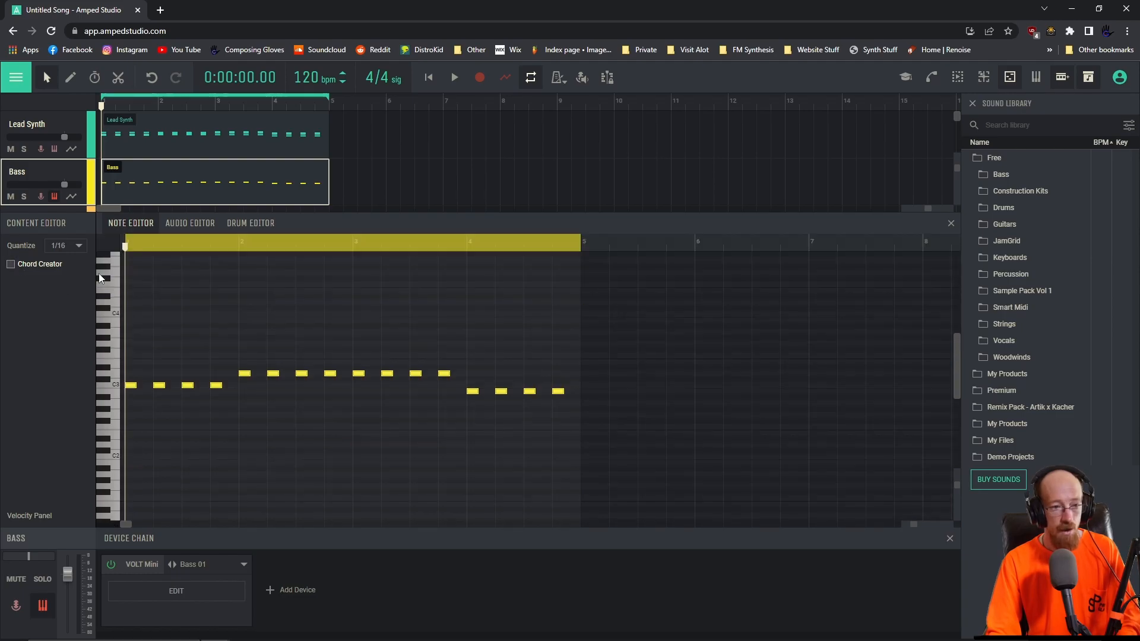
{"action": "key", "text": "space"}
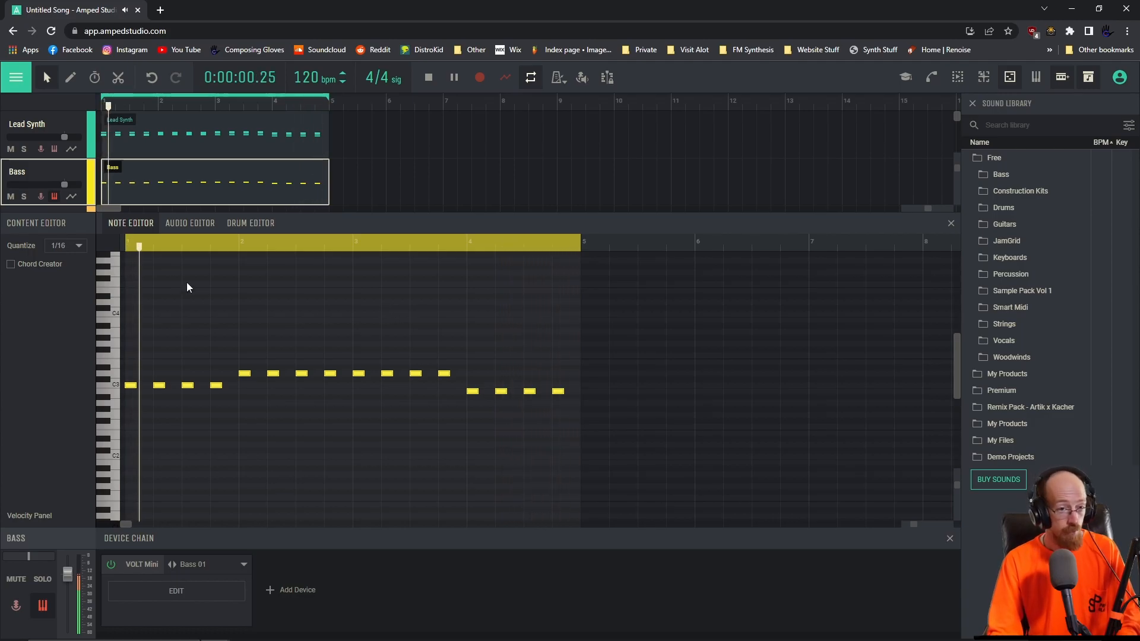
{"action": "key", "text": "space"}
{"action": "left_click", "coordinate": [952, 224]}
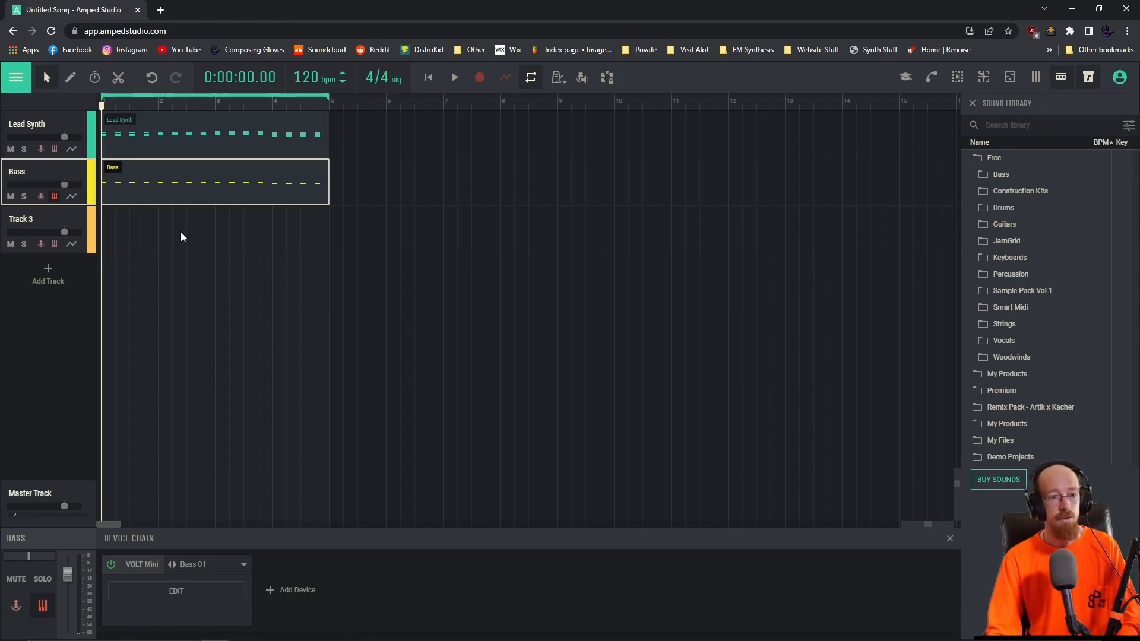
- Add an Equalizer Mini effect after VOLT Mini in the Bass track's device chain
{"action": "left_click", "coordinate": [286, 586]}
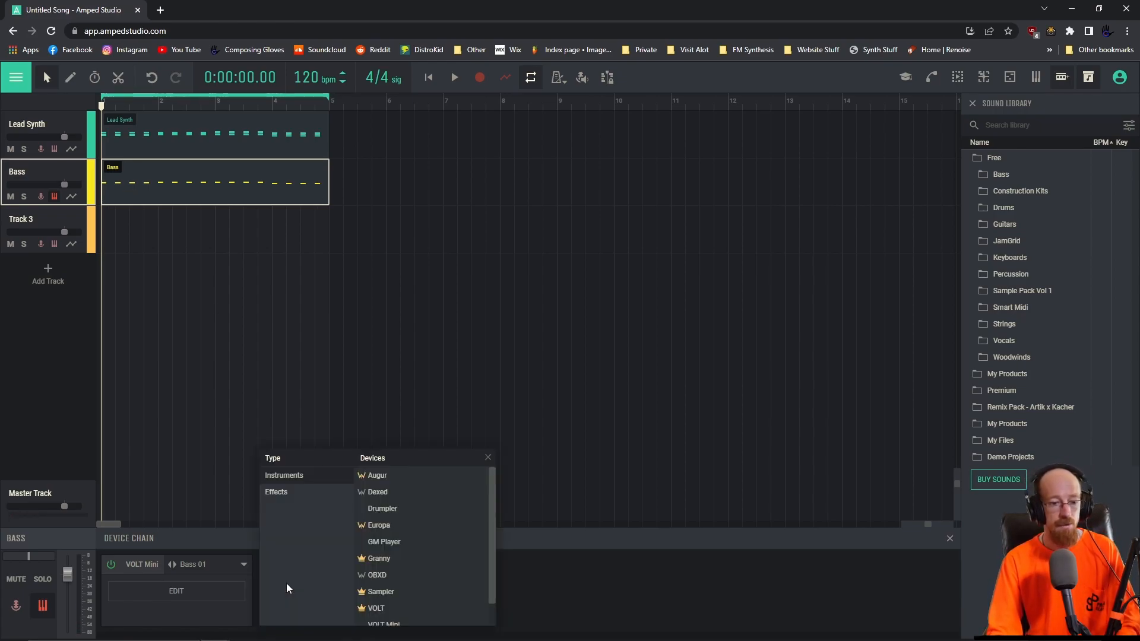
{"action": "left_click", "coordinate": [283, 495]}
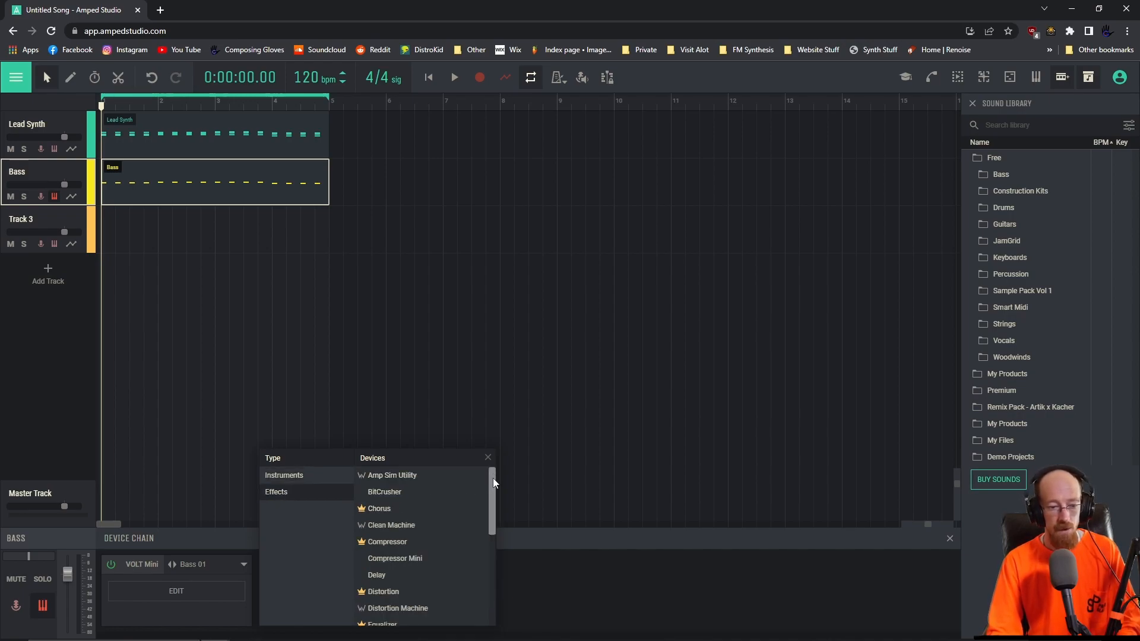
{"action": "left_click_drag", "start_coordinate": [493, 483], "coordinate": [487, 532]}
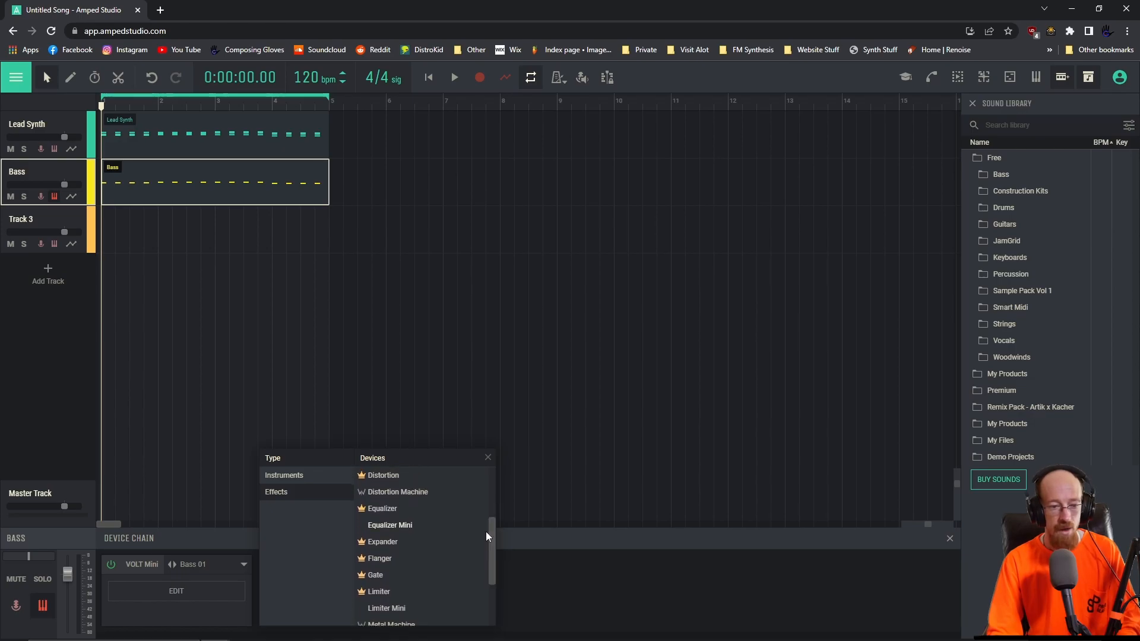
{"action": "left_click", "coordinate": [385, 526]}
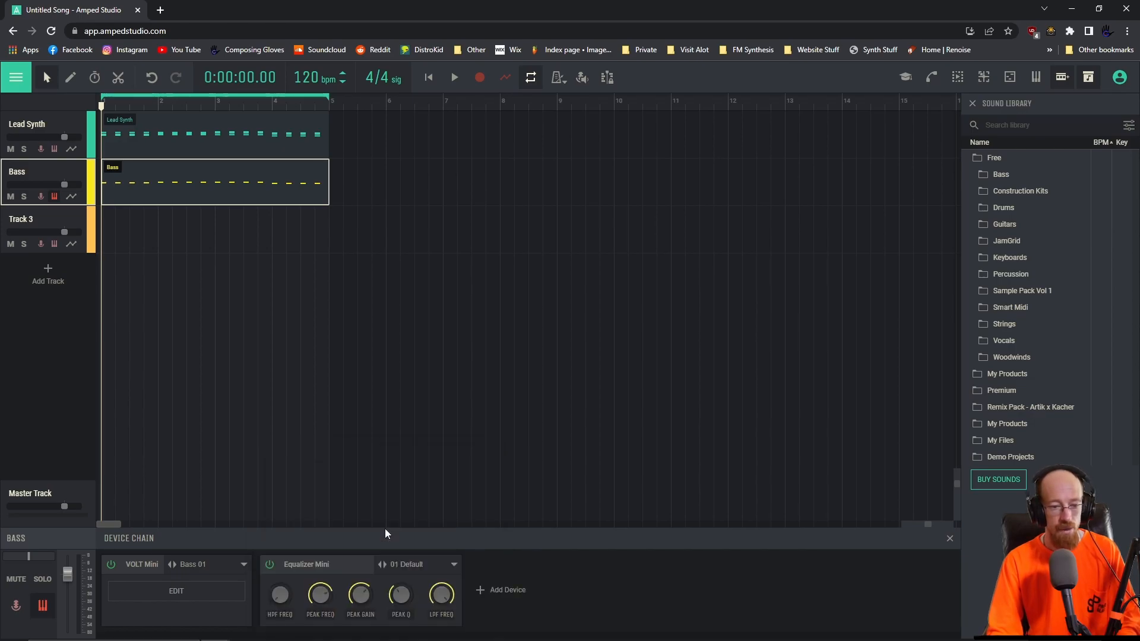
- Lower the Equalizer Mini's low-pass frequency on the Bass track while the loop plays
{"action": "mouse_move", "coordinate": [320, 599]}
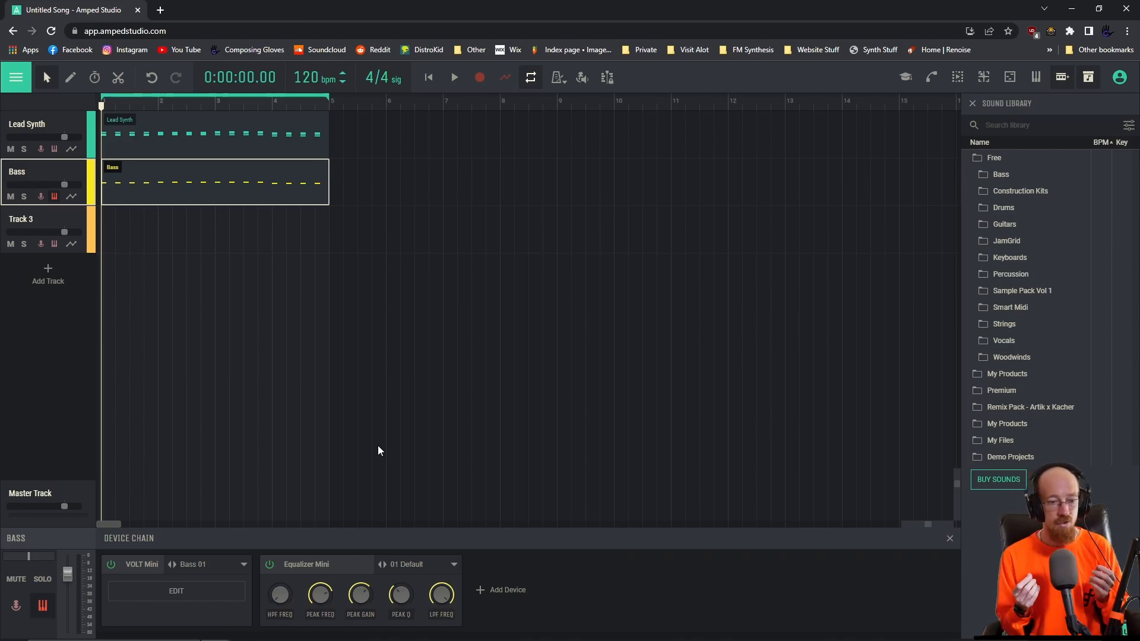
{"action": "mouse_move", "coordinate": [440, 618]}
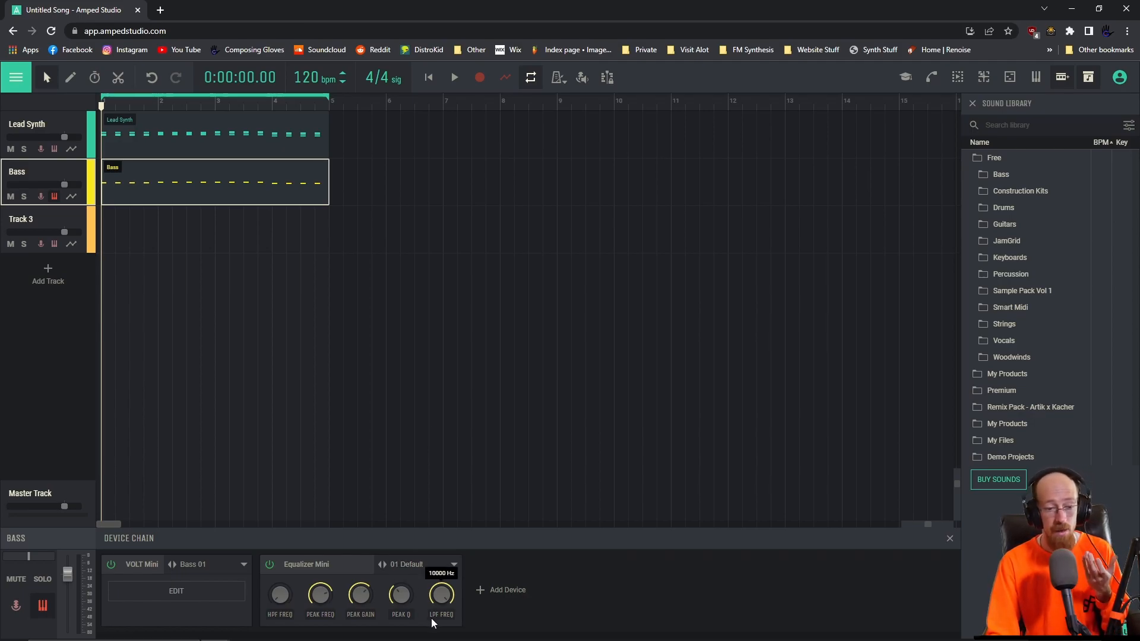
{"action": "left_click_drag", "start_coordinate": [439, 610], "coordinate": [442, 640]}
{"action": "left_click_drag", "start_coordinate": [443, 602], "coordinate": [443, 618]}
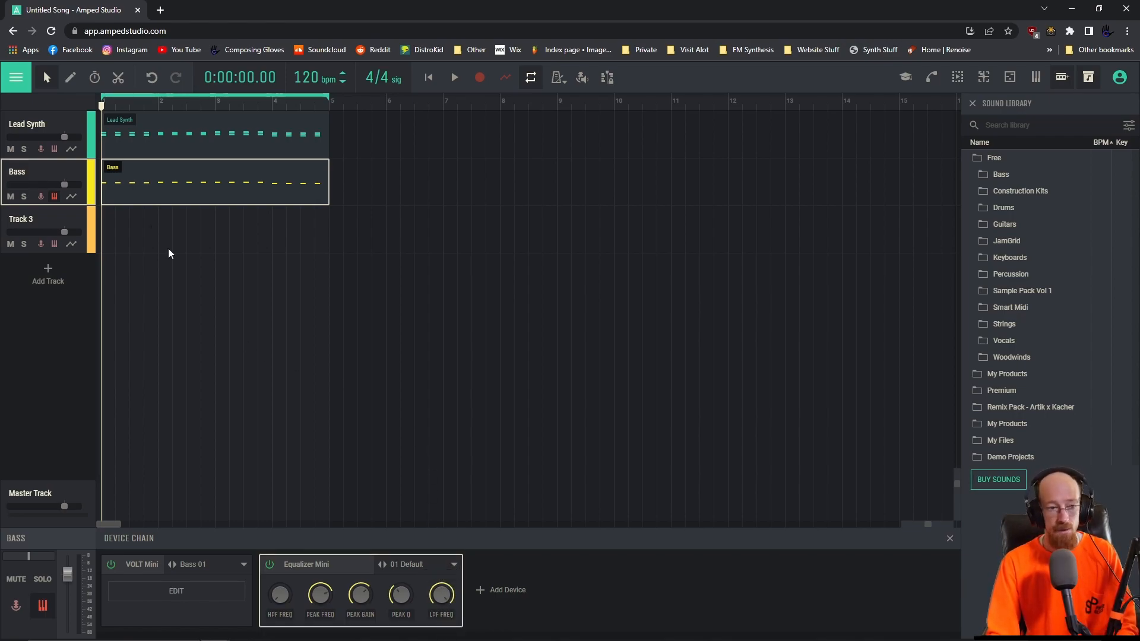
{"action": "key", "text": "space"}
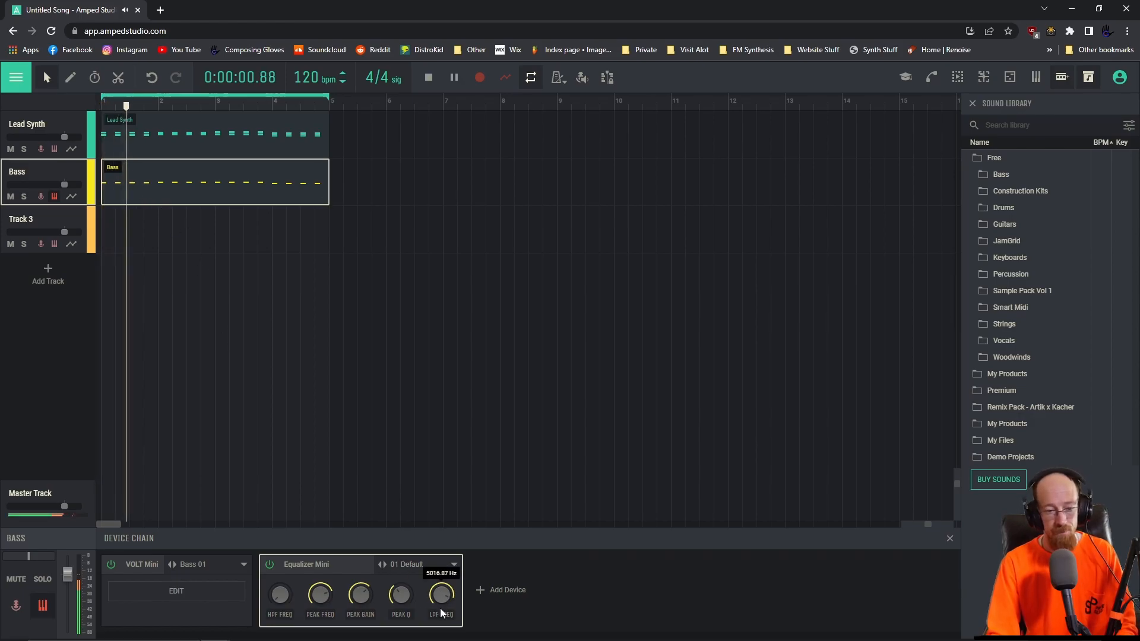
{"action": "mouse_move", "coordinate": [443, 600]}
{"action": "left_mouse_down"}
{"action": "mouse_move", "coordinate": [441, 611]}
{"action": "mouse_move", "coordinate": [440, 595]}
{"action": "left_mouse_up"}
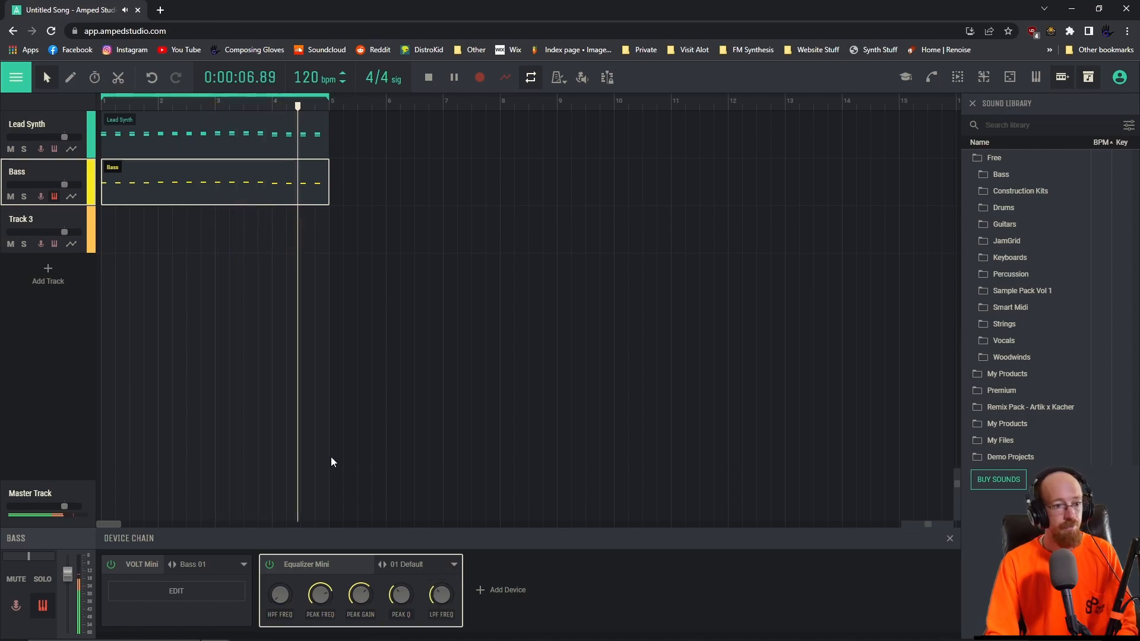
- In the Bass clip, delete the repeated short notes and stretch the remaining ones into sustained notes filling each bar
{"action": "double_click", "coordinate": [172, 183]}
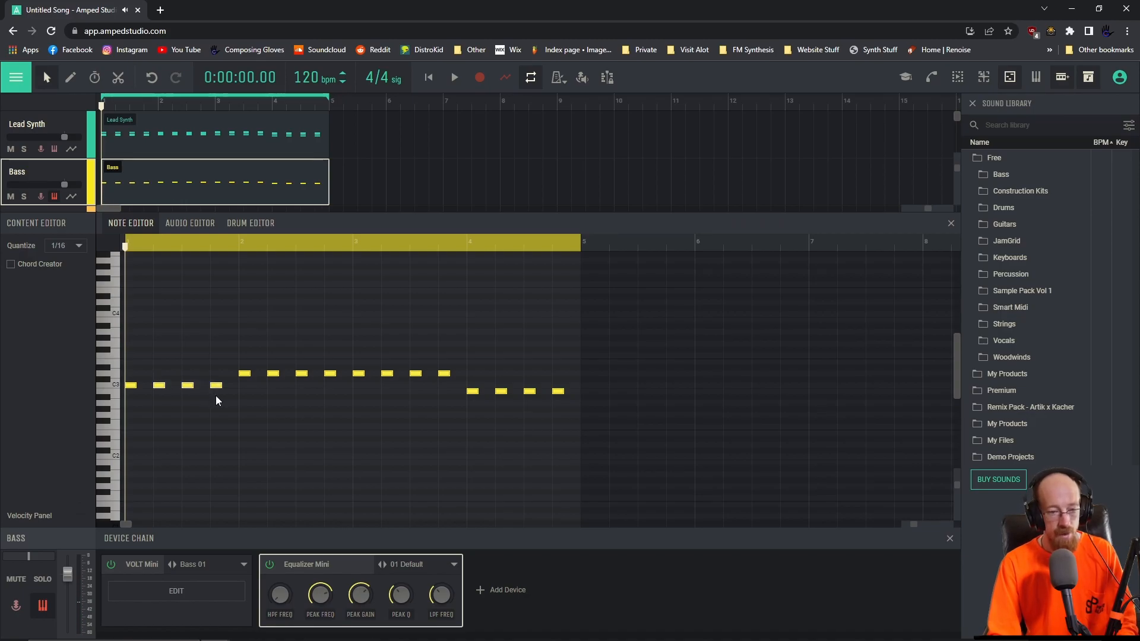
{"action": "key", "text": "Delete"}
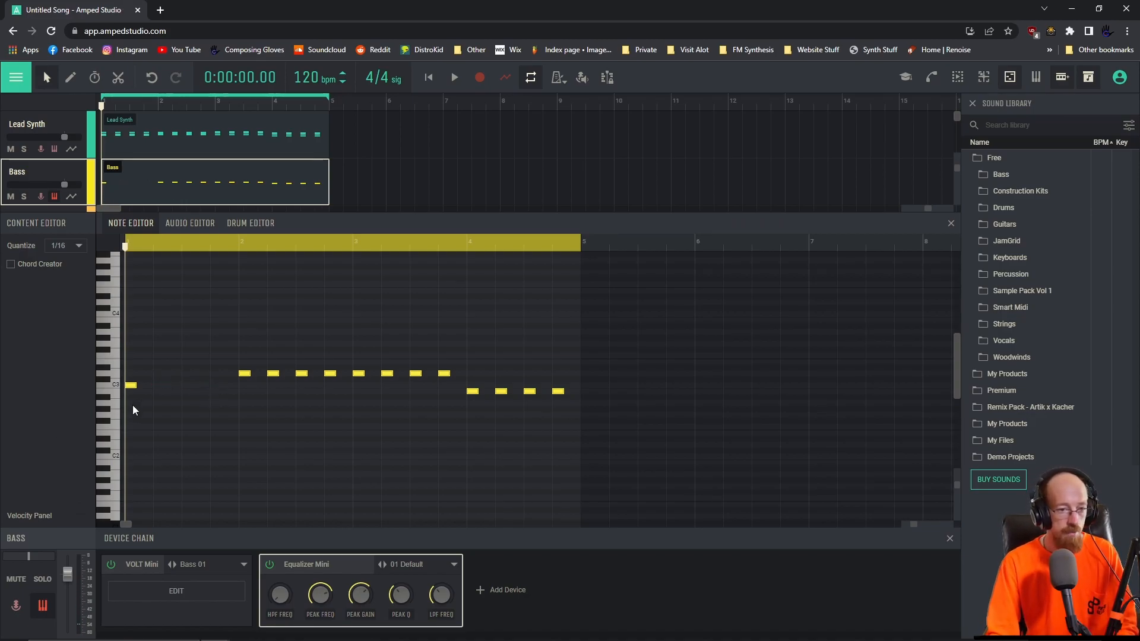
{"action": "left_click_drag", "start_coordinate": [135, 385], "coordinate": [241, 387]}
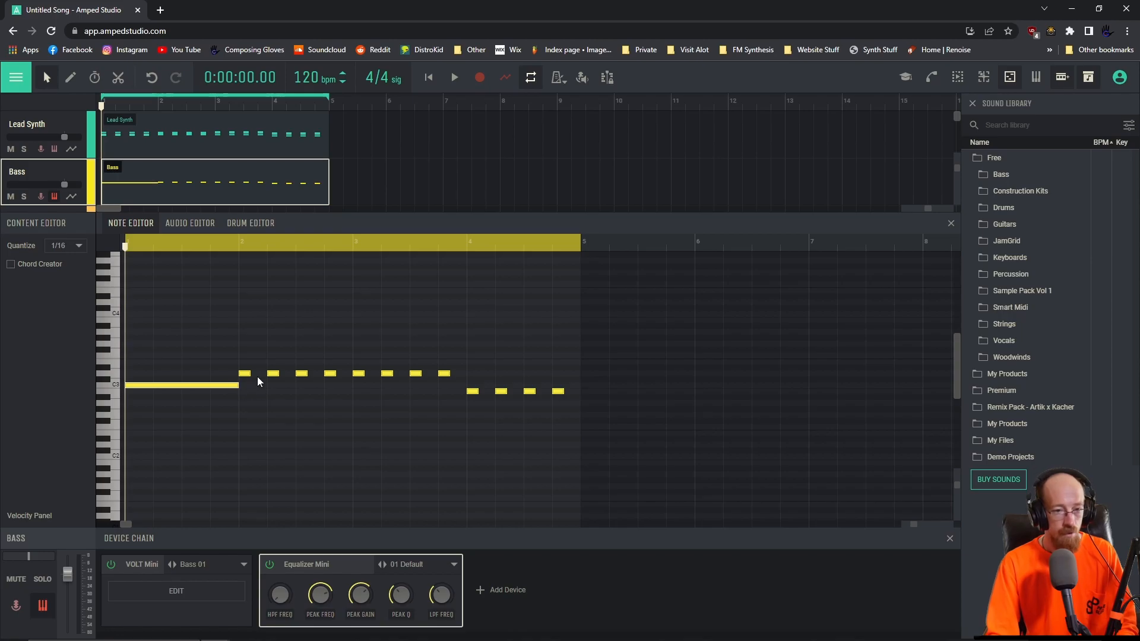
{"action": "left_click_drag", "start_coordinate": [265, 351], "coordinate": [330, 391]}
{"action": "key", "text": "Delete"}
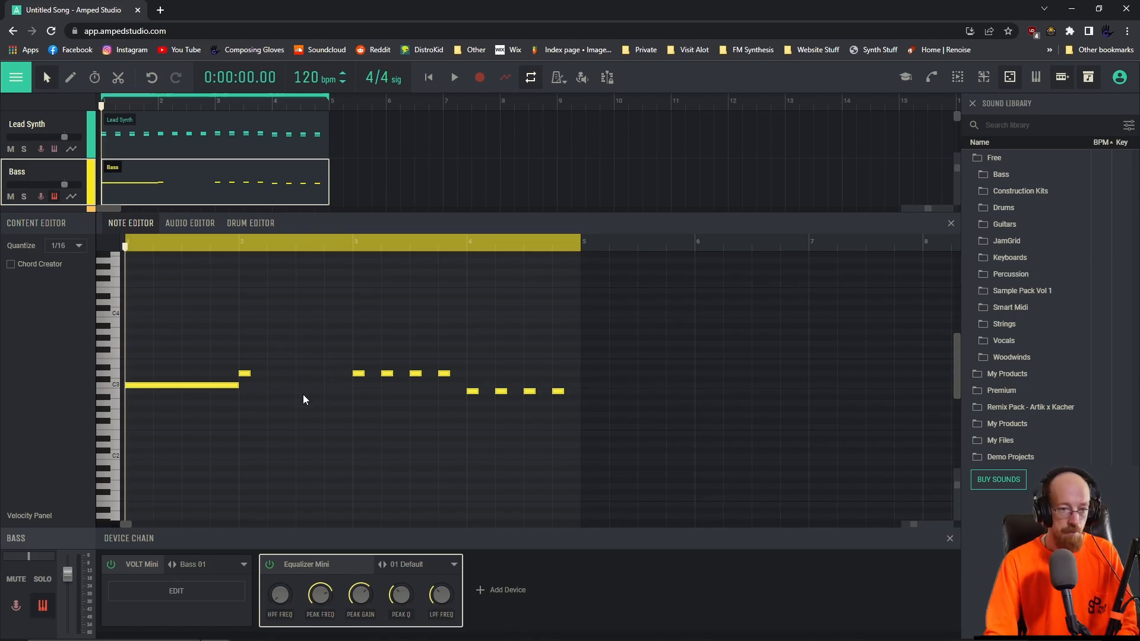
{"action": "left_click_drag", "start_coordinate": [250, 374], "coordinate": [347, 375]}
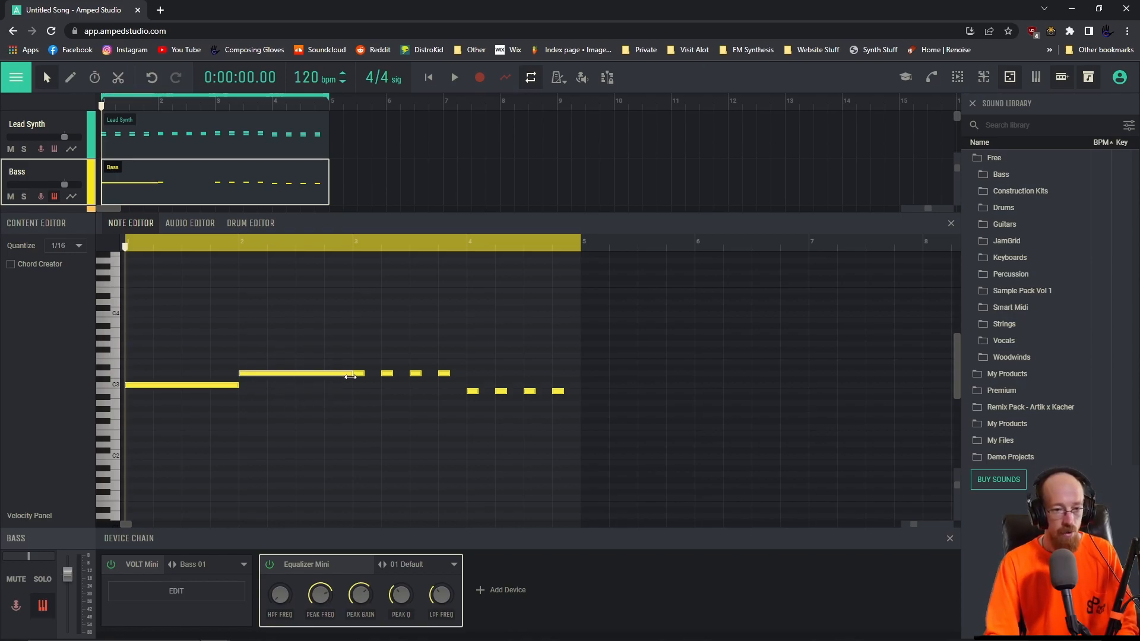
{"action": "left_click_drag", "start_coordinate": [454, 380], "coordinate": [455, 380]}
{"action": "key", "text": "Delete"}
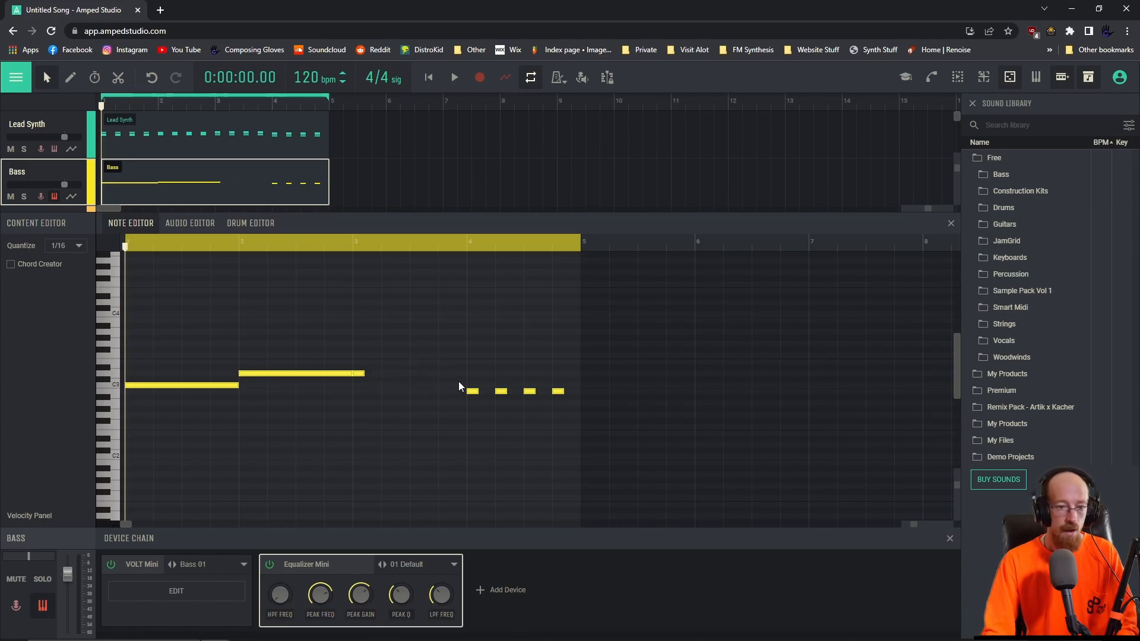
{"action": "left_click_drag", "start_coordinate": [378, 372], "coordinate": [472, 373]}
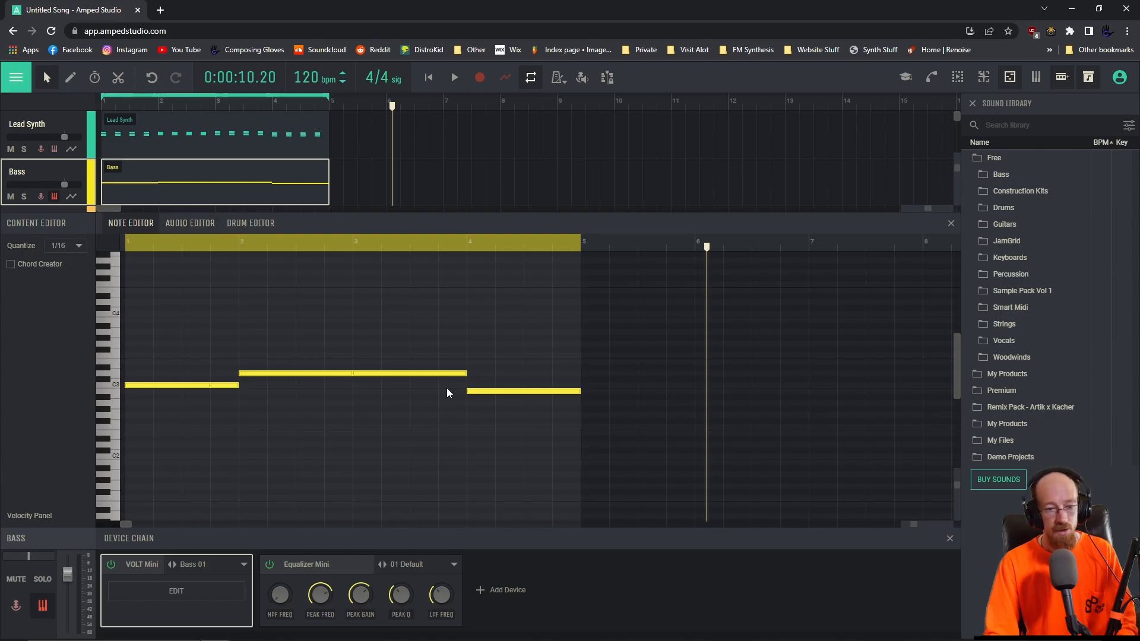
- Shorten the sustained notes in bars 2, 3 and 4 to three beats, add a same-pitch note on each fourth beat, and play the loop
{"action": "left_click_drag", "start_coordinate": [351, 372], "coordinate": [326, 374]}
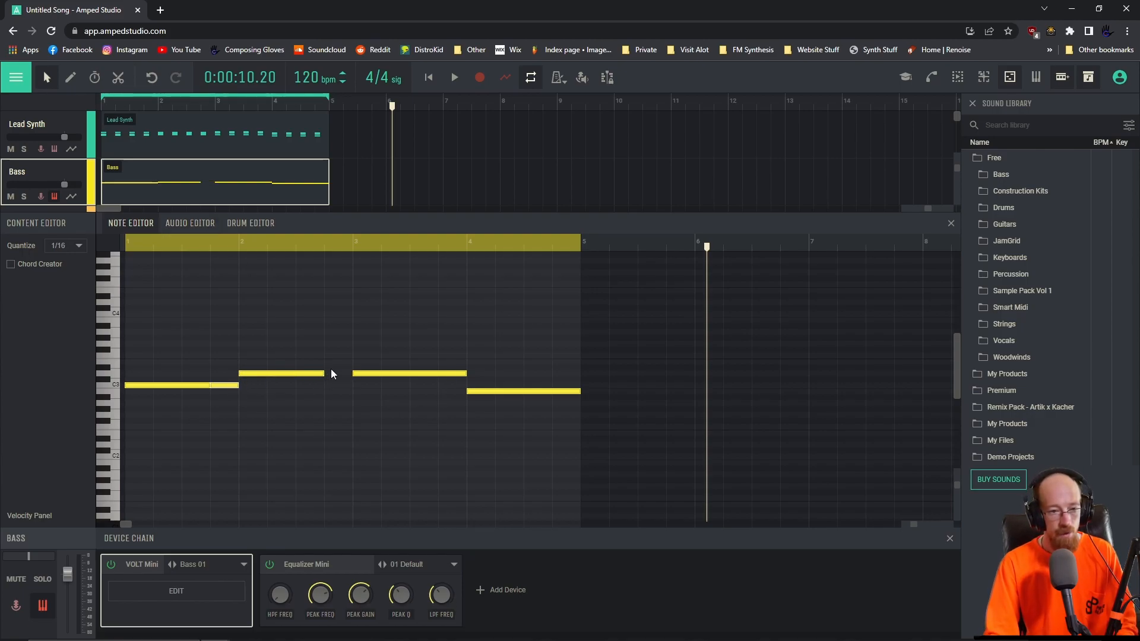
{"action": "double_click", "coordinate": [334, 379]}
{"action": "left_click_drag", "start_coordinate": [342, 383], "coordinate": [342, 377]}
{"action": "left_click_drag", "start_coordinate": [466, 371], "coordinate": [431, 377]}
{"action": "double_click", "coordinate": [445, 373]}
{"action": "left_click_drag", "start_coordinate": [580, 391], "coordinate": [553, 395]}
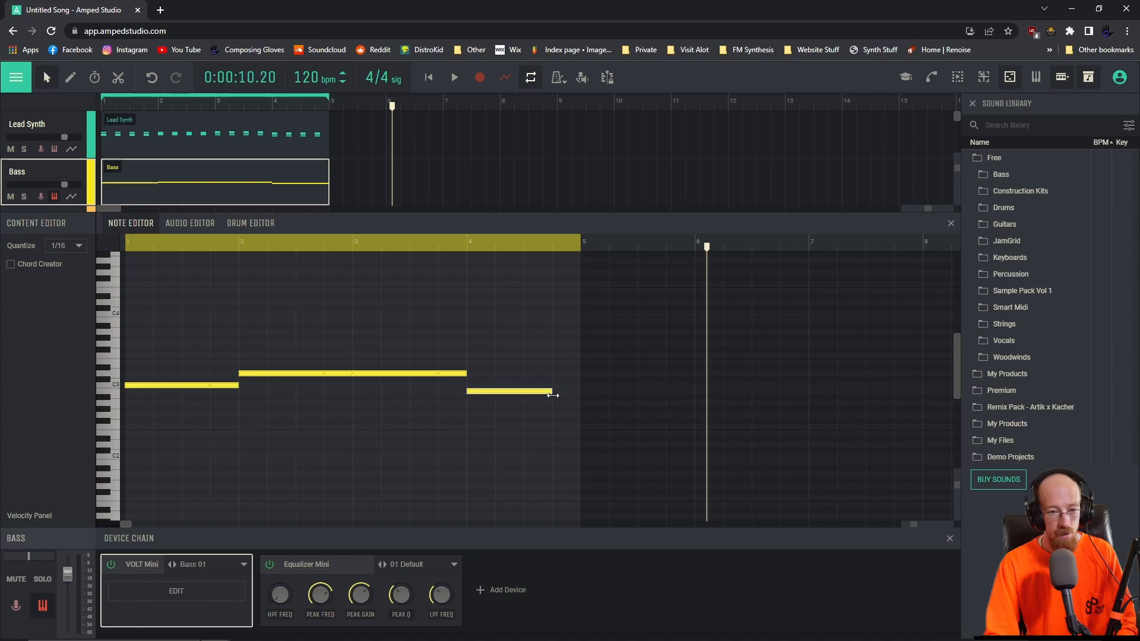
{"action": "key", "text": "space"}
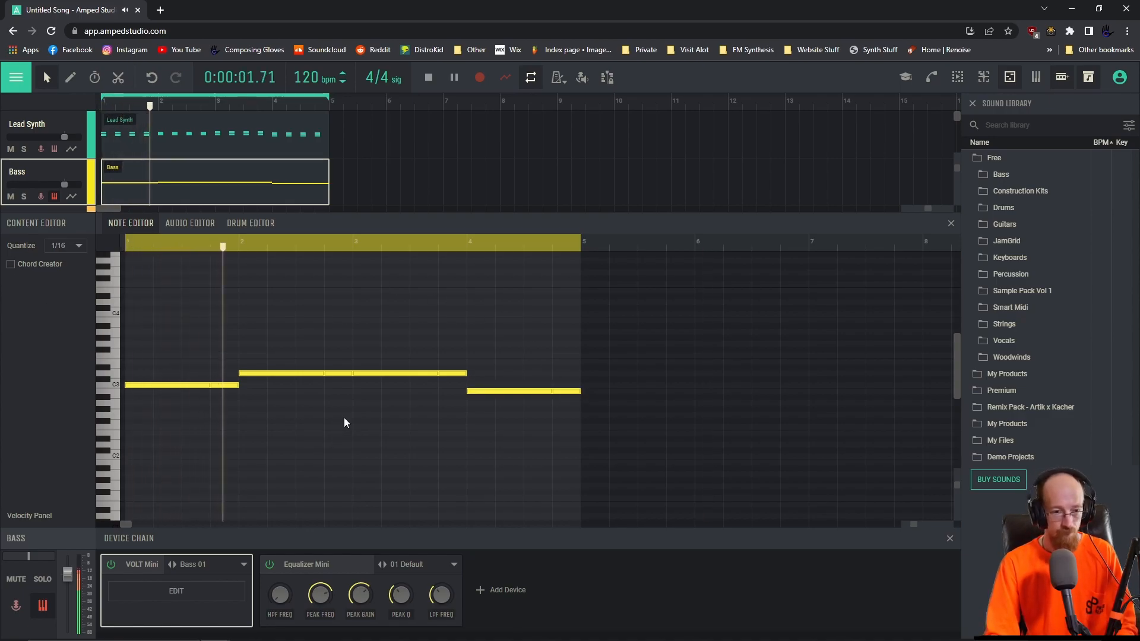
{"action": "key", "text": "space"}
- Raise the last-beat bass note of bar 2 to F3, lower bar 3's last-beat note to A#2, and play the loop
{"action": "left_click_drag", "start_coordinate": [339, 375], "coordinate": [341, 359]}
{"action": "left_click", "coordinate": [228, 141]}
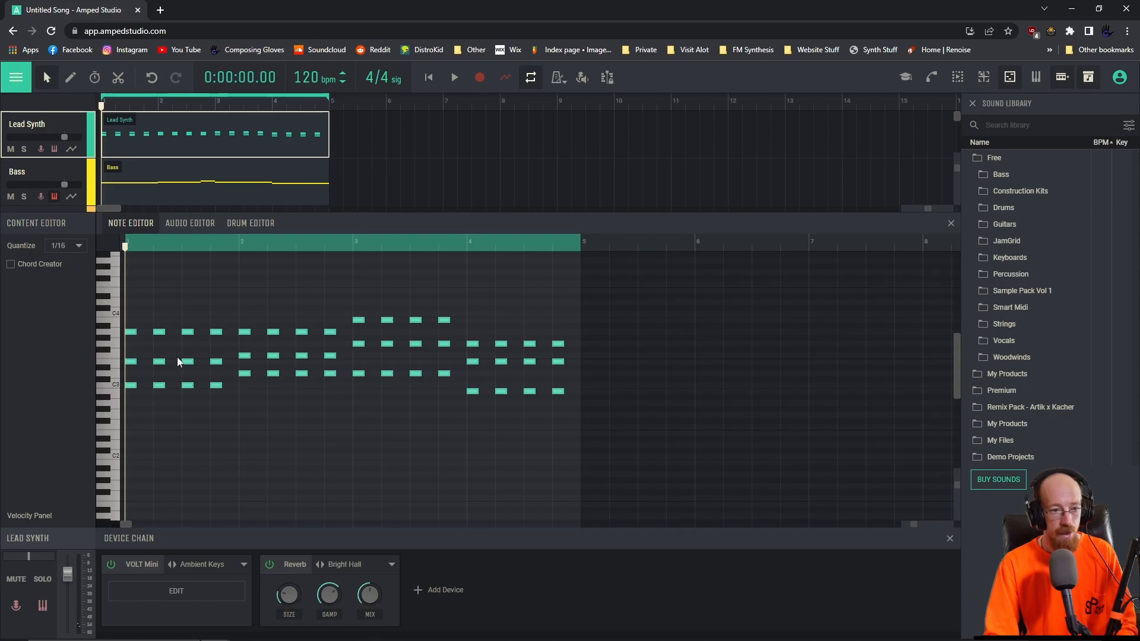
{"action": "left_click", "coordinate": [275, 179]}
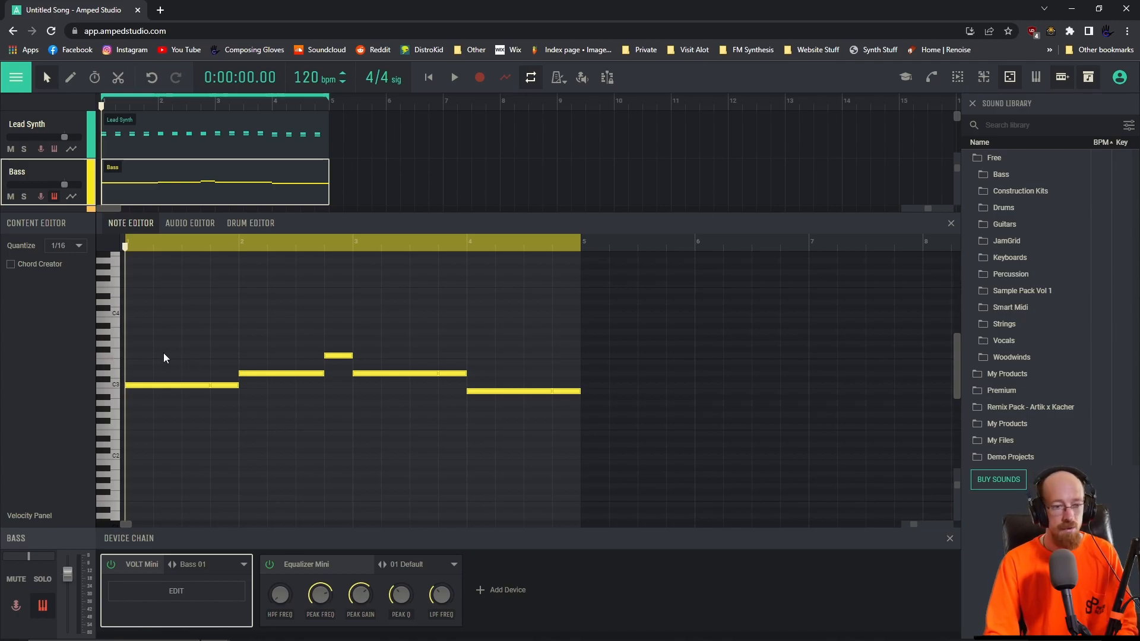
{"action": "left_click_drag", "start_coordinate": [132, 244], "coordinate": [102, 258]}
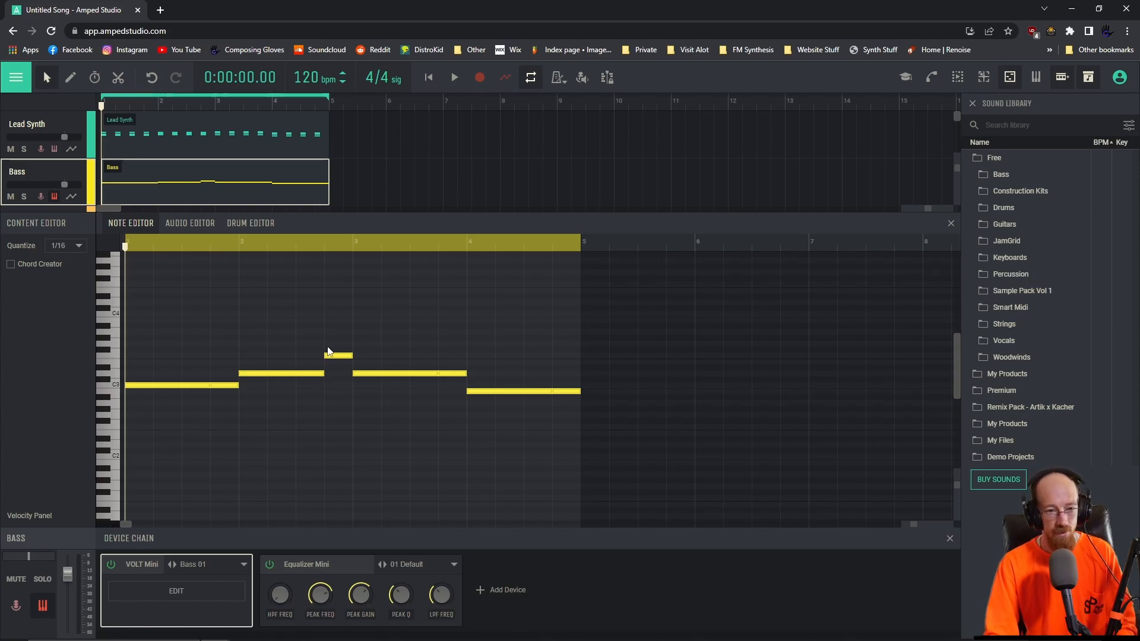
{"action": "left_click_drag", "start_coordinate": [453, 376], "coordinate": [455, 402]}
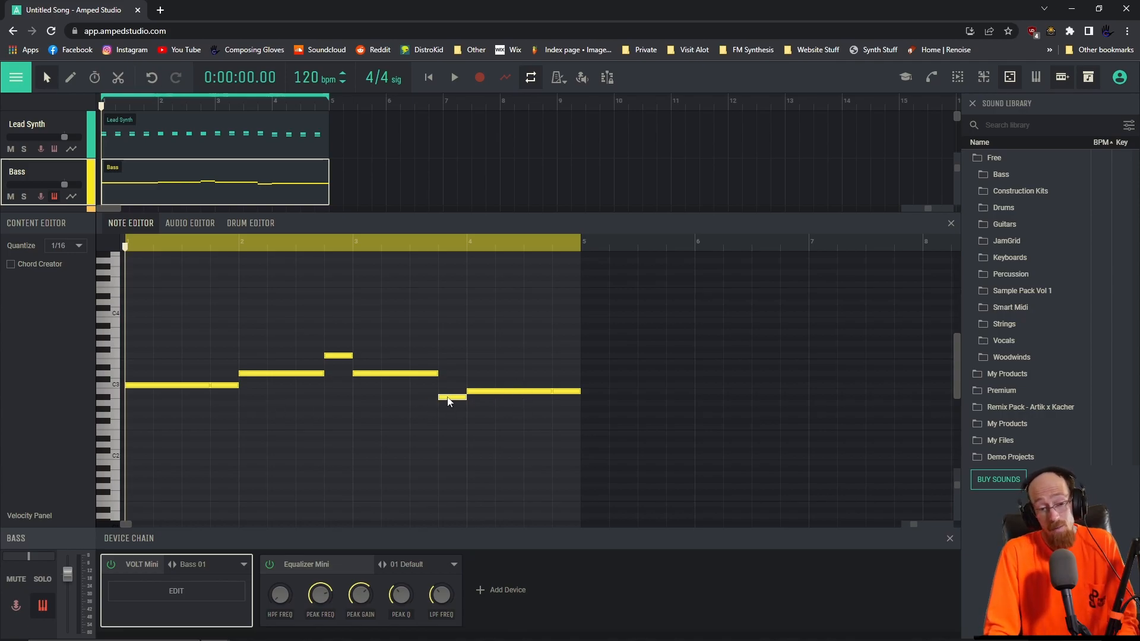
{"action": "key", "text": "space"}
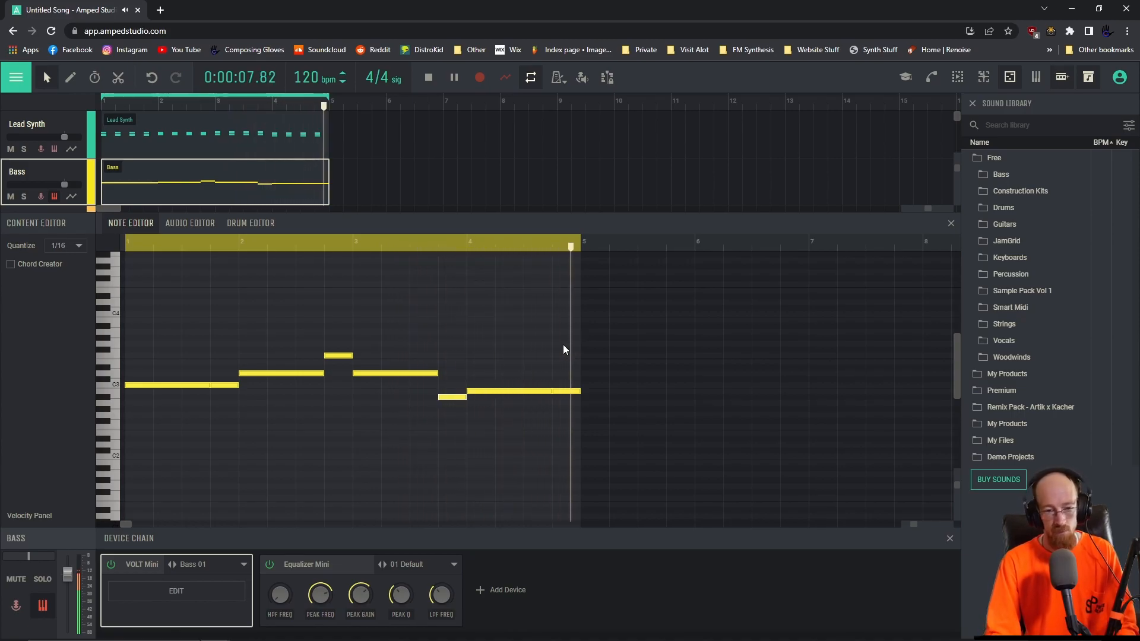
{"action": "key", "text": "space"}
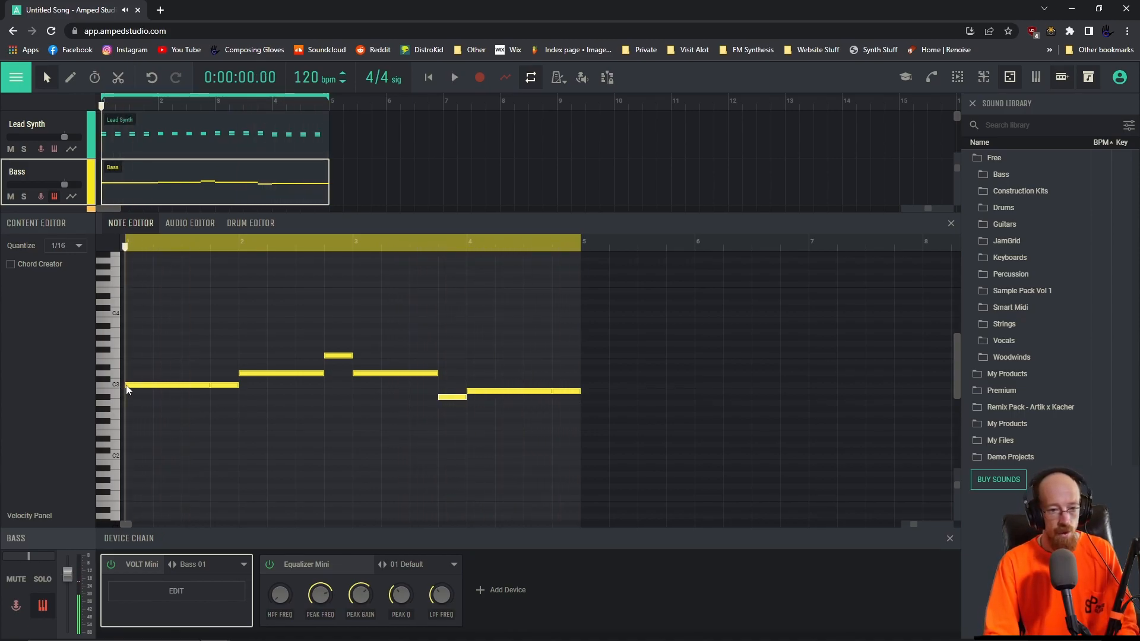
- Try the last-beat bass note of bar 4 at D3 and settle it on C#3
{"action": "mouse_move", "coordinate": [565, 393]}
{"action": "left_mouse_down"}
{"action": "mouse_move", "coordinate": [158, 394]}
{"action": "mouse_move", "coordinate": [569, 394]}
{"action": "mouse_move", "coordinate": [568, 379]}
{"action": "left_mouse_up"}
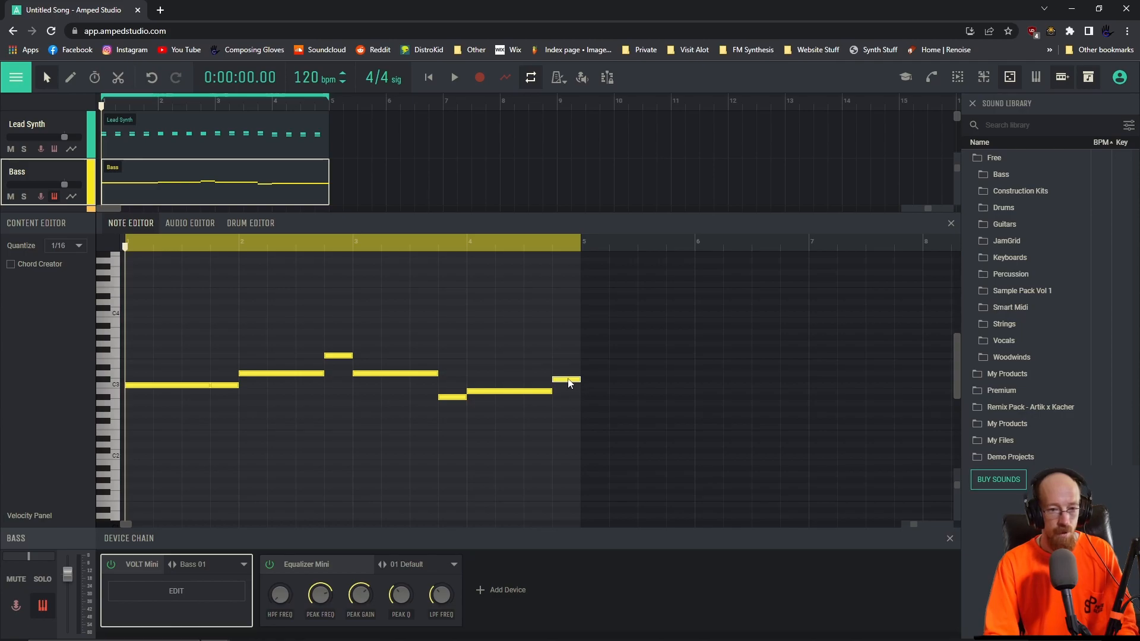
{"action": "left_click", "coordinate": [473, 243]}
{"action": "left_click_drag", "start_coordinate": [572, 380], "coordinate": [571, 375]}
{"action": "scroll", "coordinate": [562, 390], "scroll_direction": "up", "scroll_amount": 5}
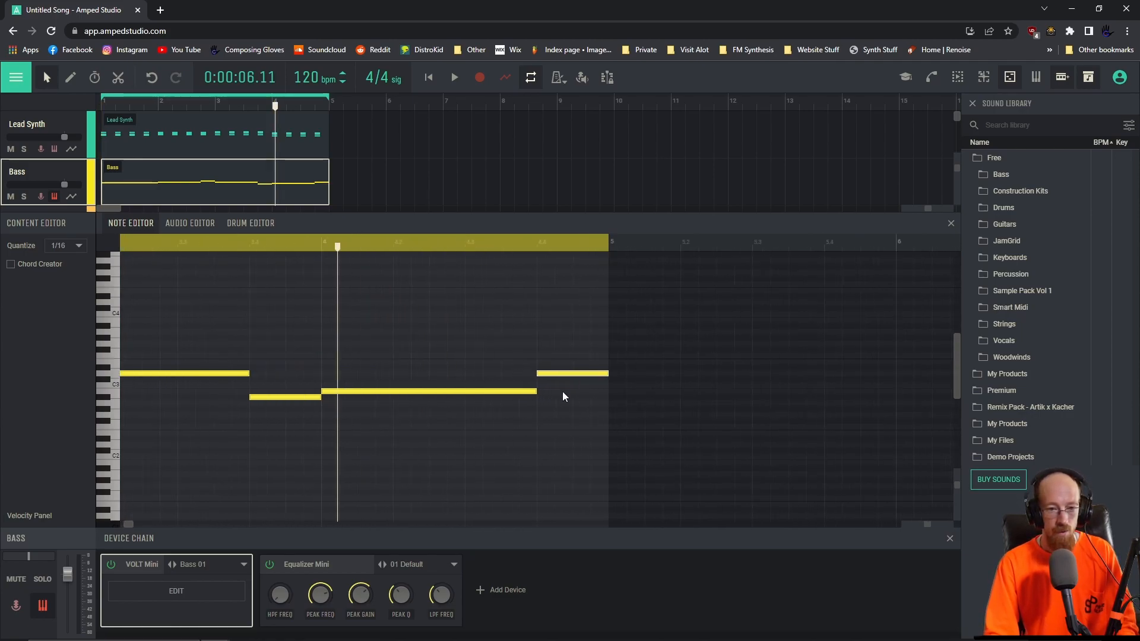
{"action": "left_click_drag", "start_coordinate": [560, 375], "coordinate": [562, 385]}
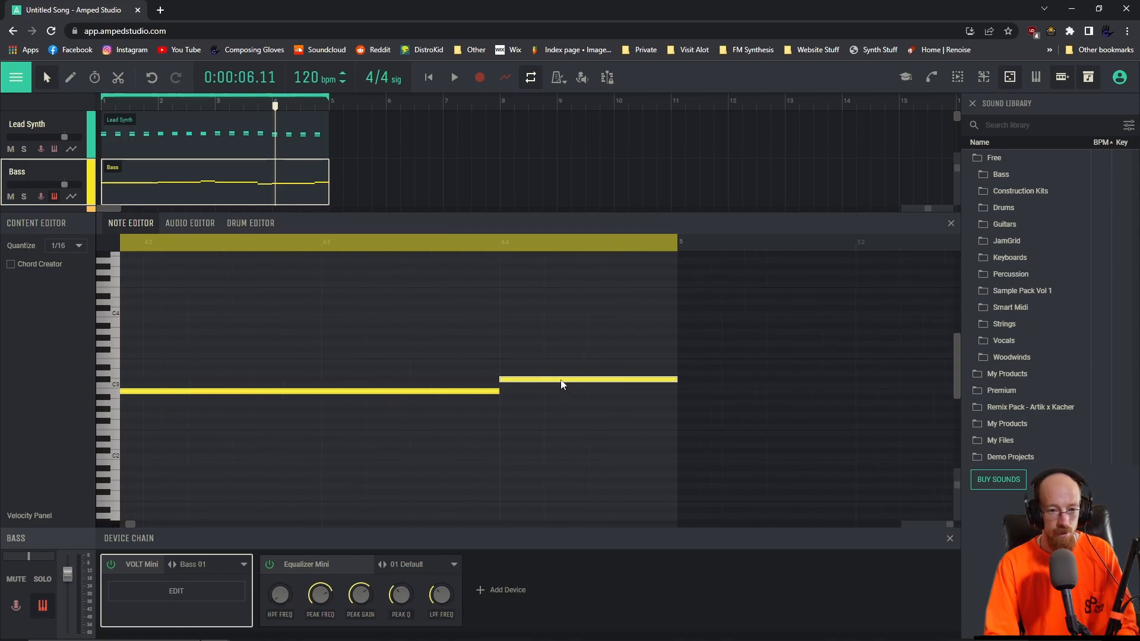
{"action": "double_click", "coordinate": [505, 386]}
{"action": "left_click_drag", "start_coordinate": [582, 386], "coordinate": [533, 386]}
{"action": "key", "text": "Delete"}
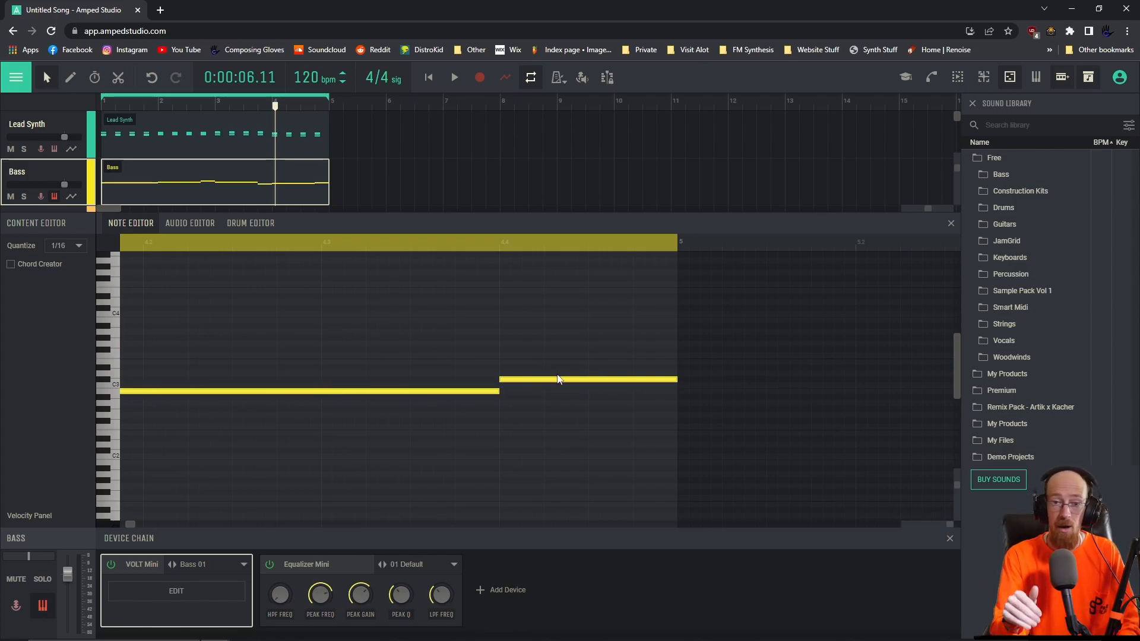
- Play the loop with the edited bass line, close the note editor, and stop playback
{"action": "scroll", "coordinate": [390, 369], "scroll_direction": "down", "scroll_amount": 8}
{"action": "scroll", "coordinate": [240, 291], "scroll_direction": "up", "scroll_amount": 3}
{"action": "left_click_drag", "start_coordinate": [251, 239], "coordinate": [319, 253]}
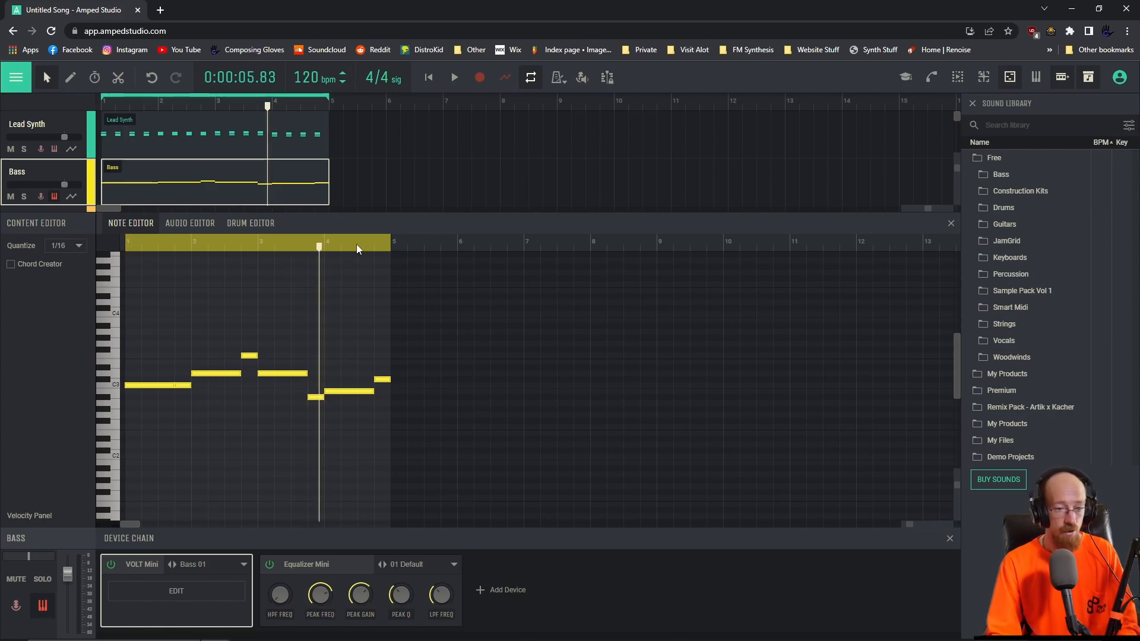
{"action": "key", "text": "space"}
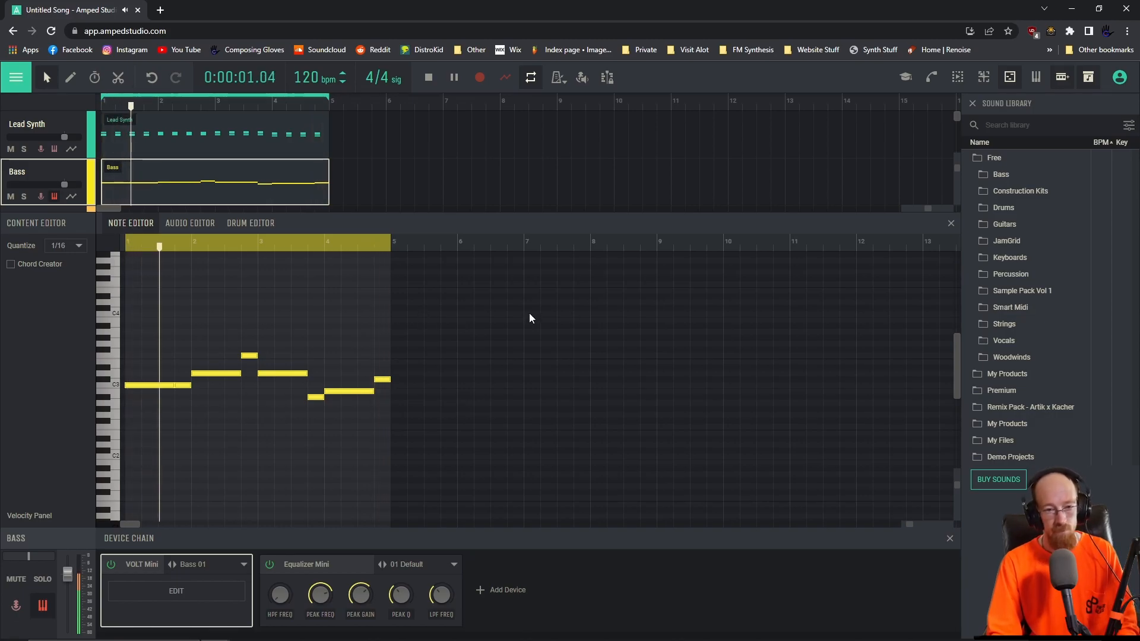
{"action": "left_click", "coordinate": [950, 225]}
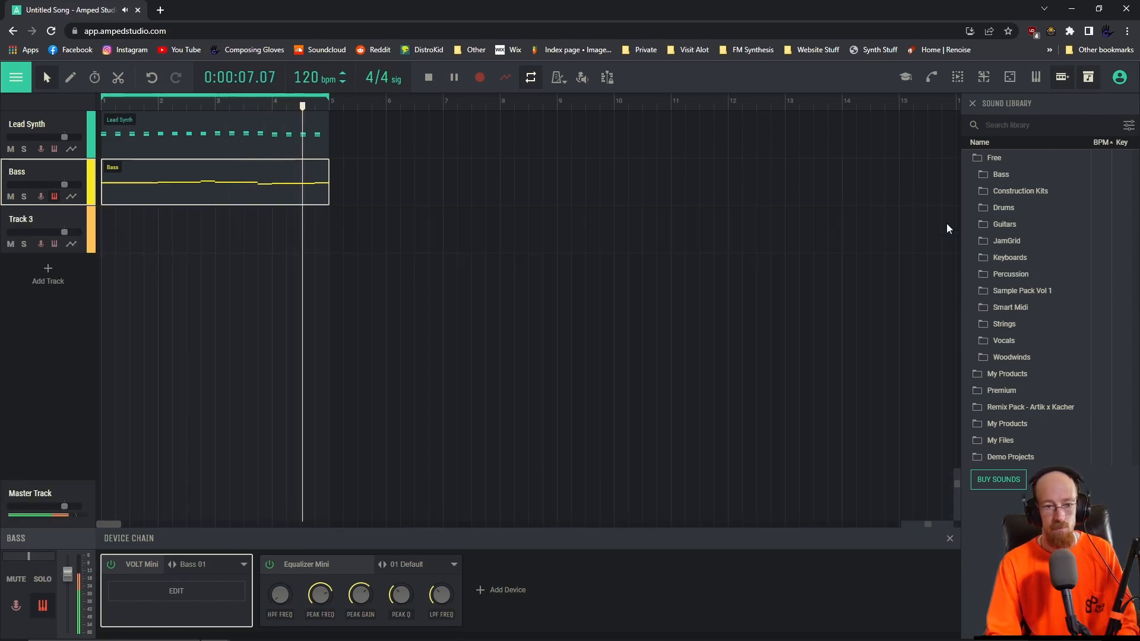
{"action": "key", "text": "space"}
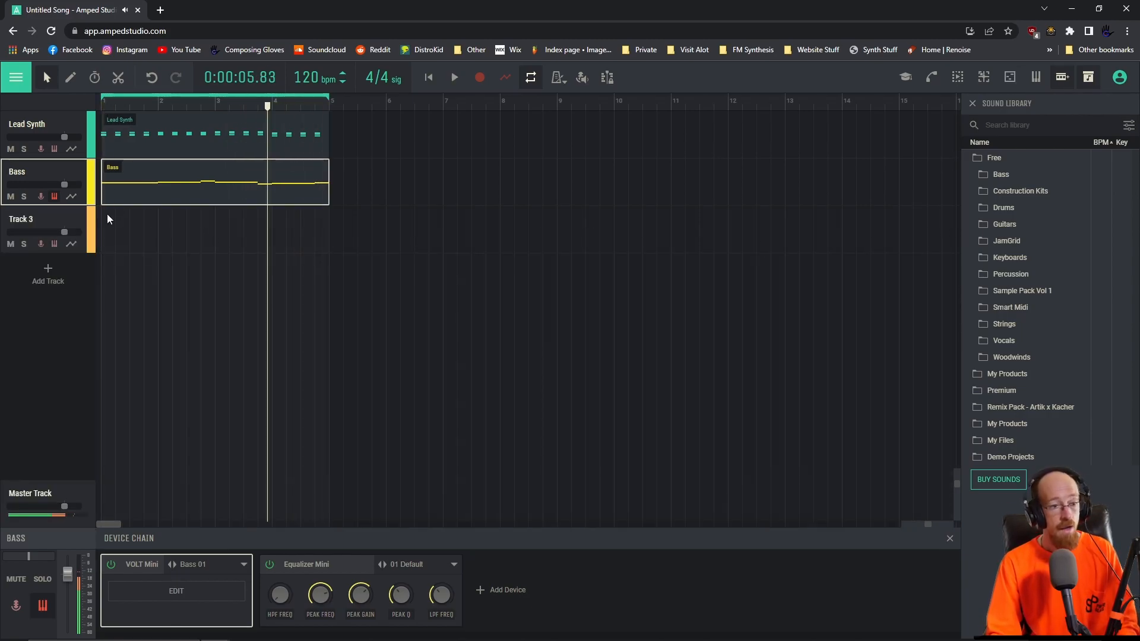
- Rename the third track as Drum and return the playhead to the start of bar 1
{"action": "left_click", "coordinate": [62, 219]}
{"action": "left_click", "coordinate": [51, 219]}
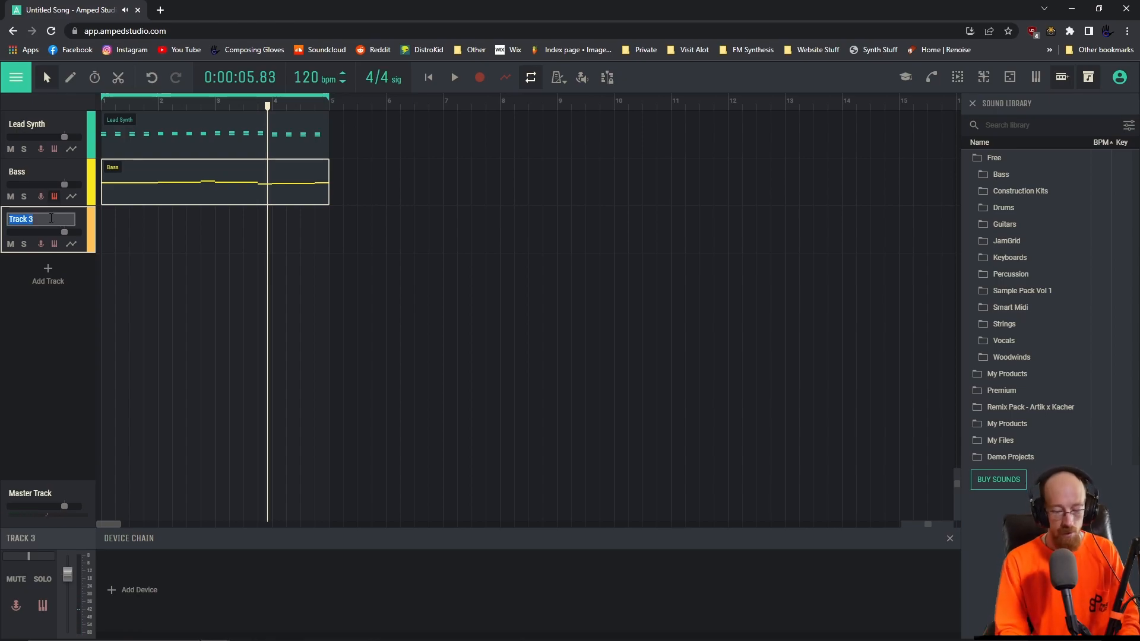
{"action": "type", "text": "D"}
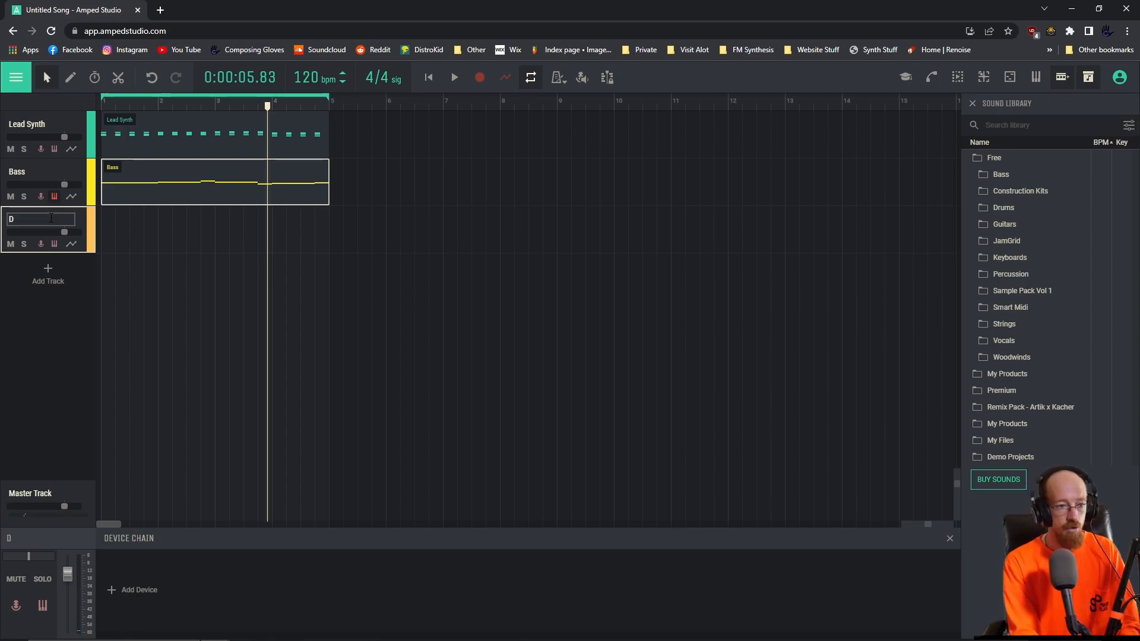
{"action": "left_click", "coordinate": [51, 218]}
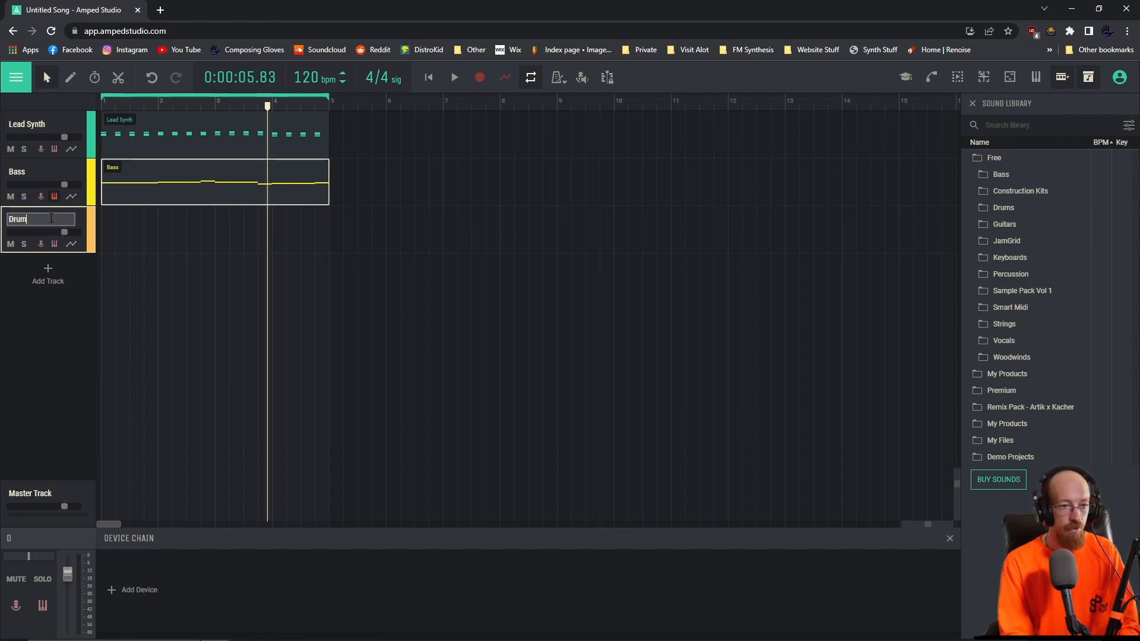
{"action": "left_click", "coordinate": [57, 334]}
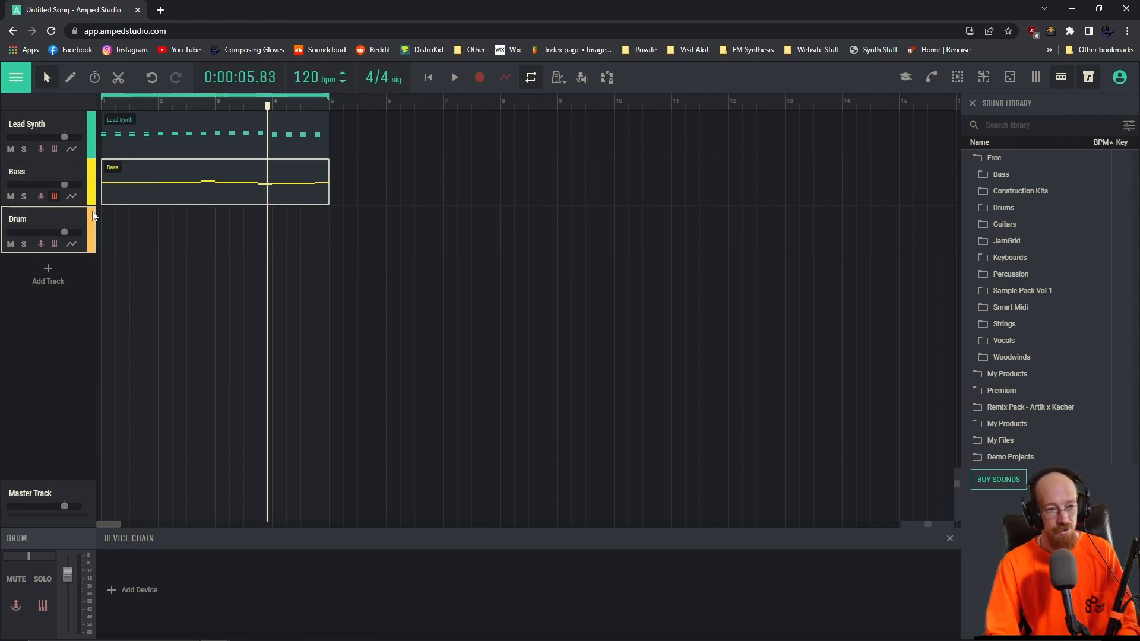
{"action": "left_click", "coordinate": [104, 98]}
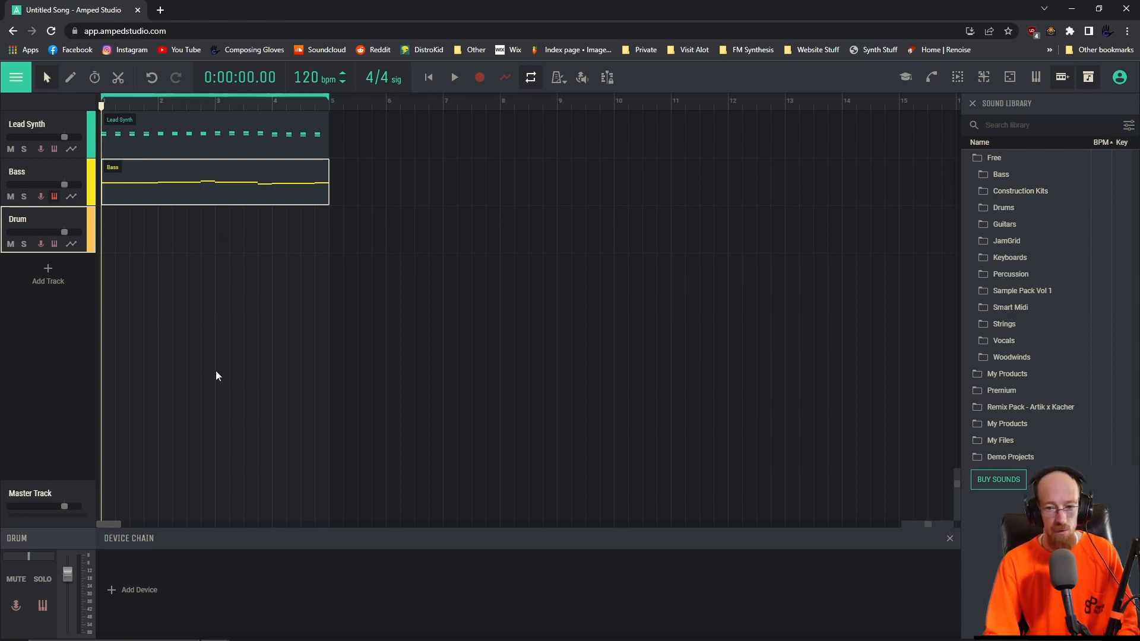
- Look through Kit 01 to Kit 05 in the free Construction Kits and check the tempos of their loops
{"action": "left_click", "coordinate": [988, 192]}
{"action": "left_click", "coordinate": [989, 208]}
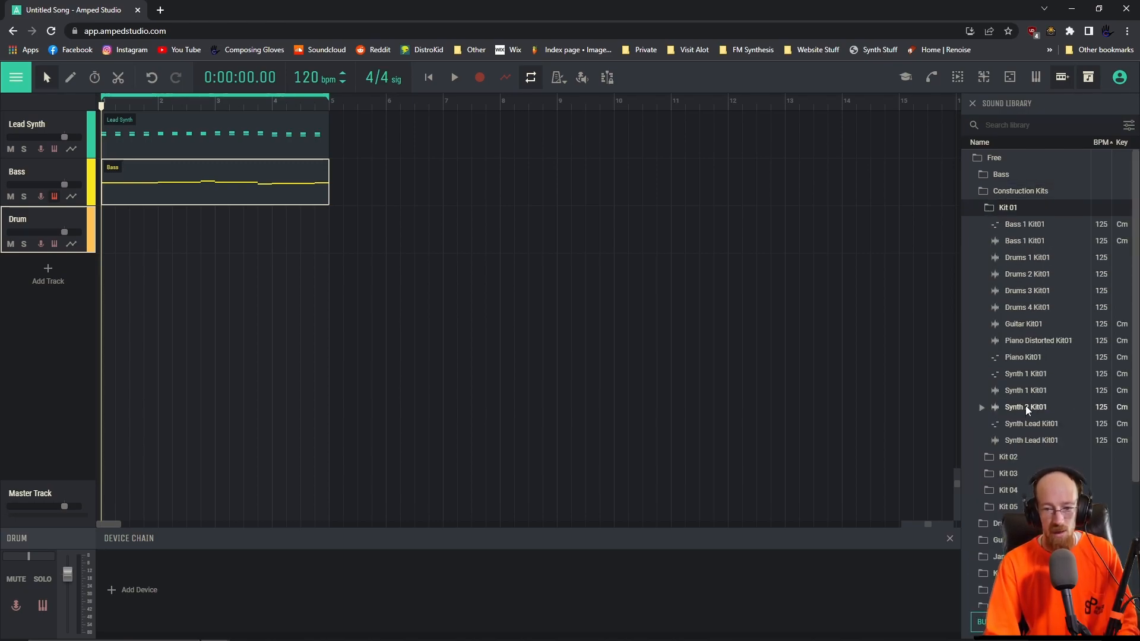
{"action": "left_click", "coordinate": [992, 206]}
{"action": "left_click", "coordinate": [988, 223]}
{"action": "left_click", "coordinate": [989, 224]}
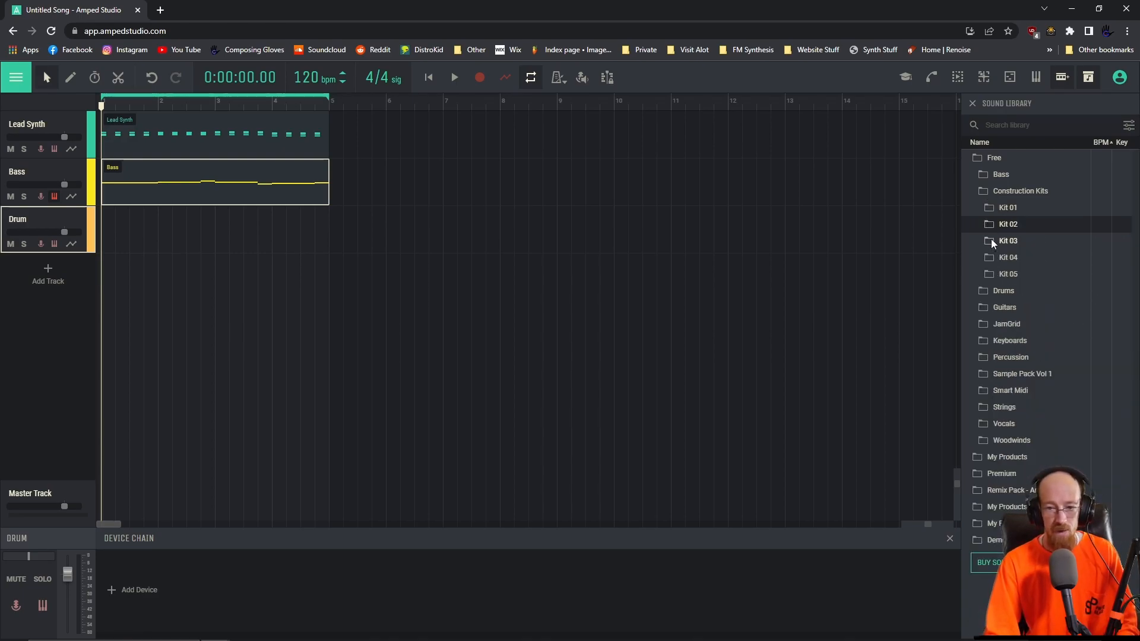
{"action": "left_click", "coordinate": [992, 240]}
{"action": "left_click", "coordinate": [986, 241]}
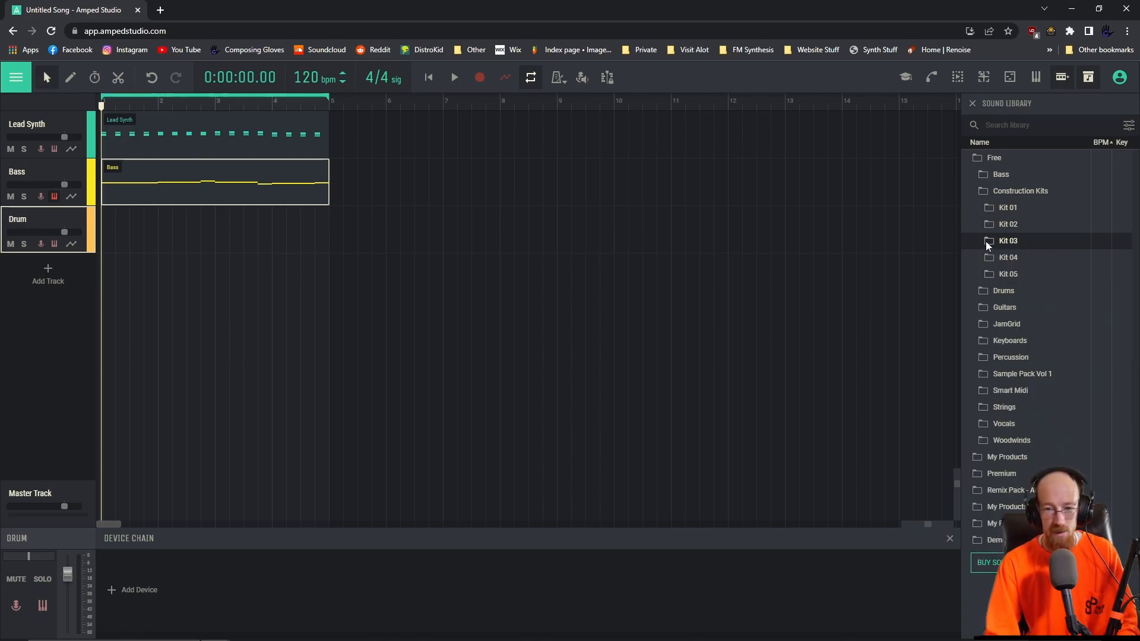
{"action": "left_click", "coordinate": [989, 258]}
{"action": "left_click", "coordinate": [988, 261]}
{"action": "left_click", "coordinate": [988, 274]}
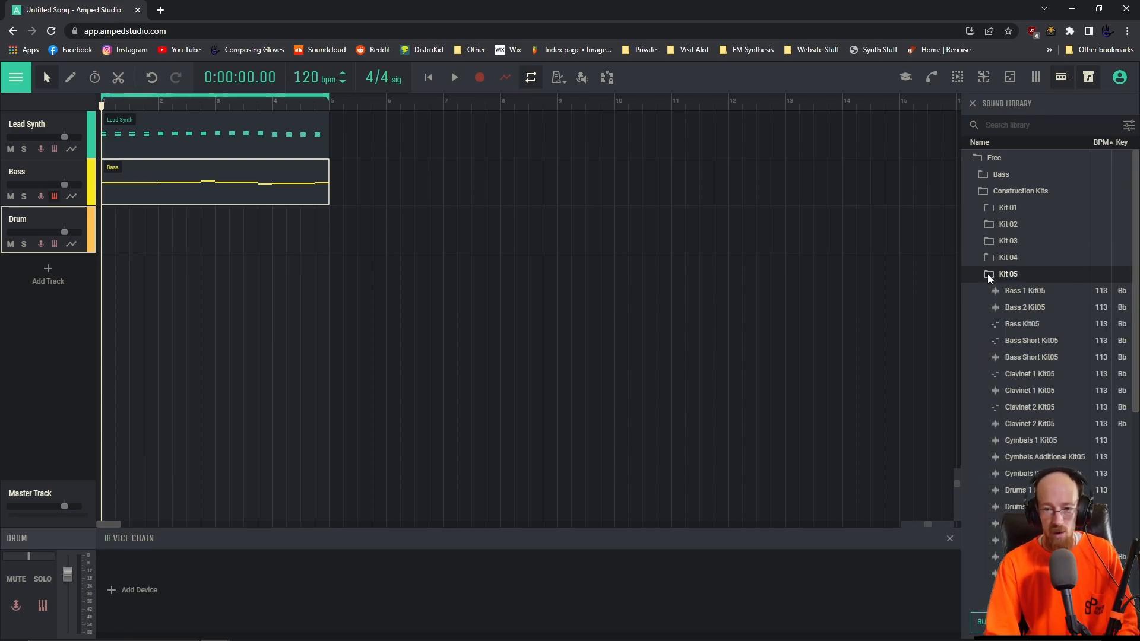
{"action": "left_click", "coordinate": [988, 274]}
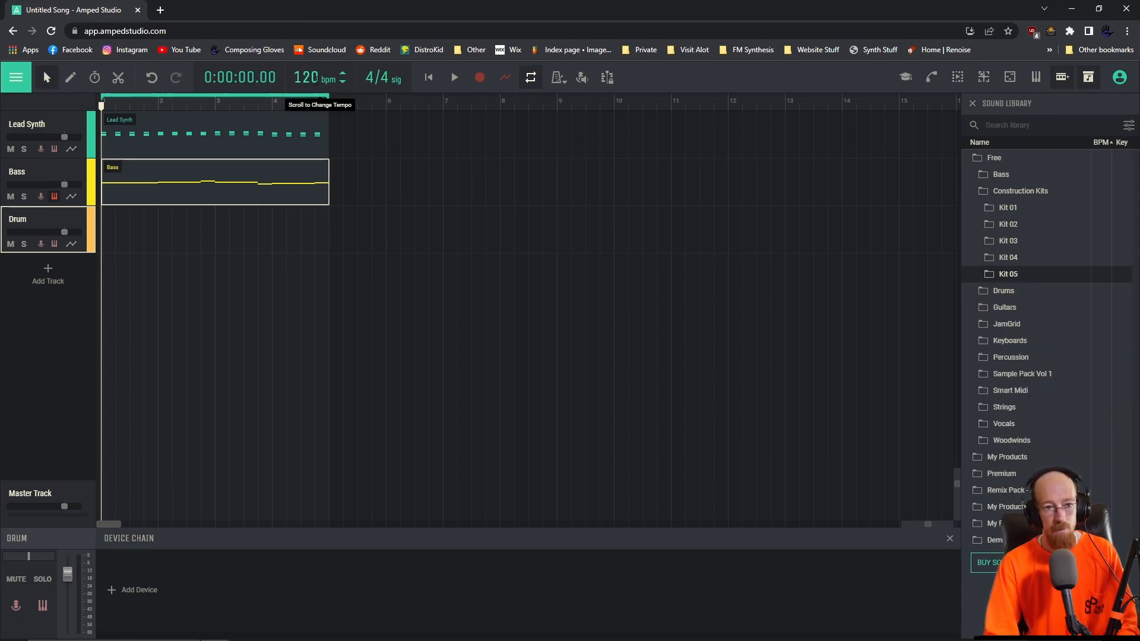
- Set the project tempo to 125 bpm, play the loop at that speed, and stop playback
{"action": "key", "text": "BackSpace"}
{"action": "type", "text": "5"}
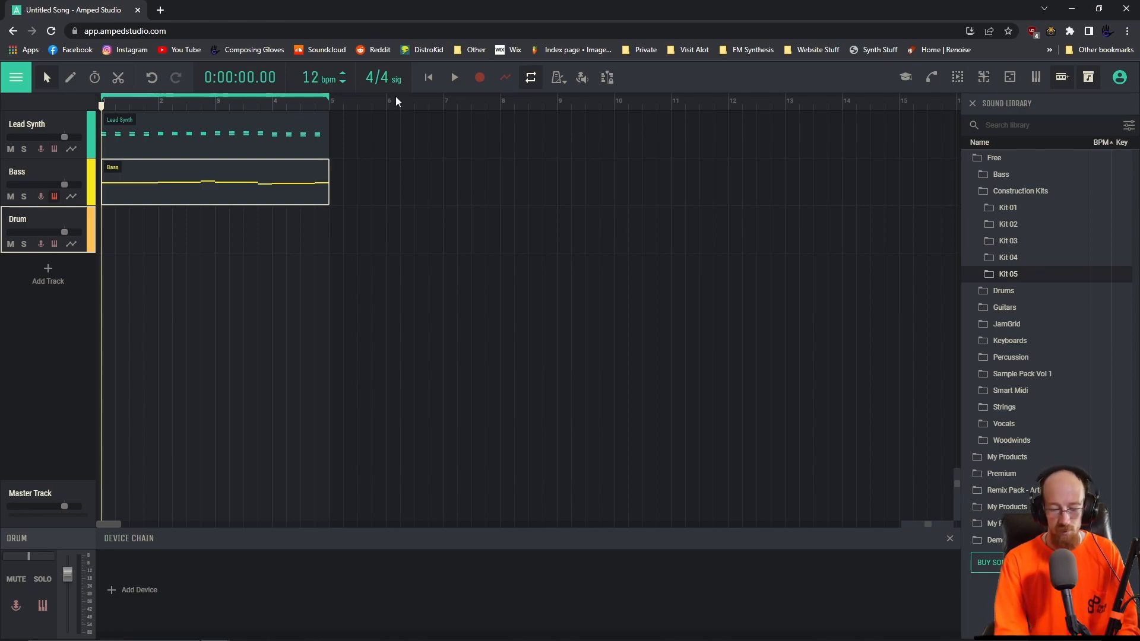
{"action": "left_click", "coordinate": [441, 162]}
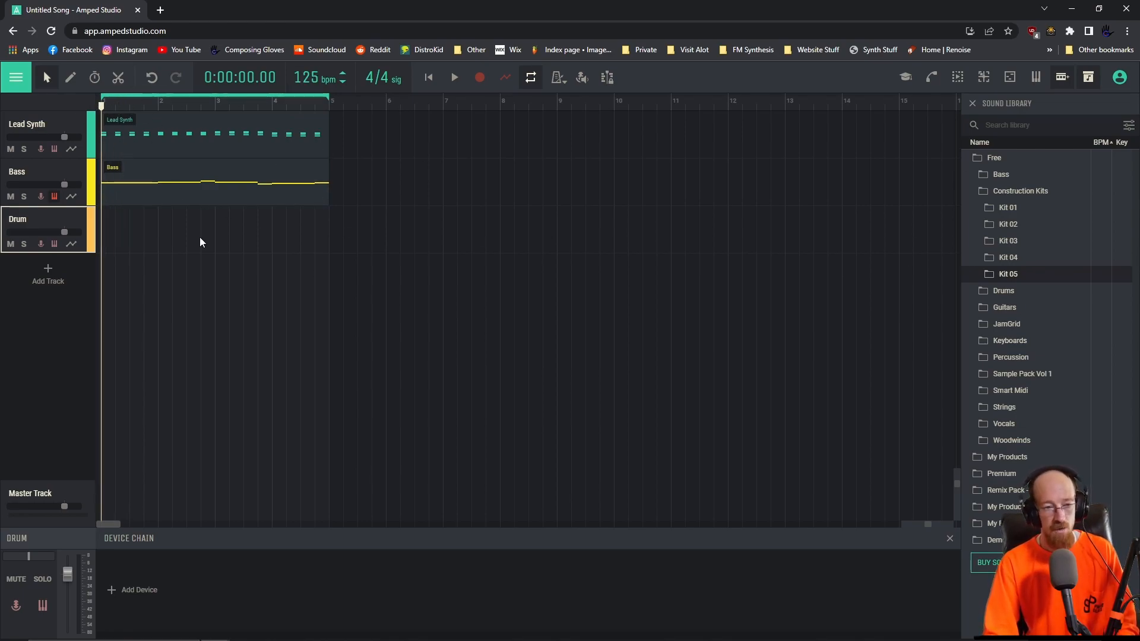
{"action": "key", "text": "space"}
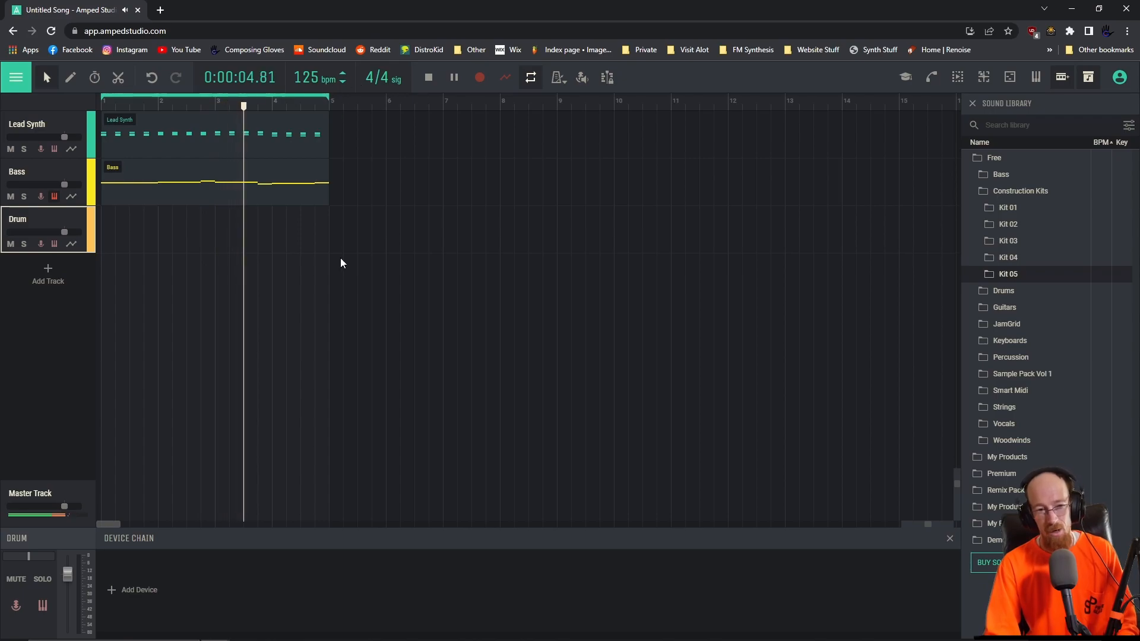
{"action": "key", "text": "space"}
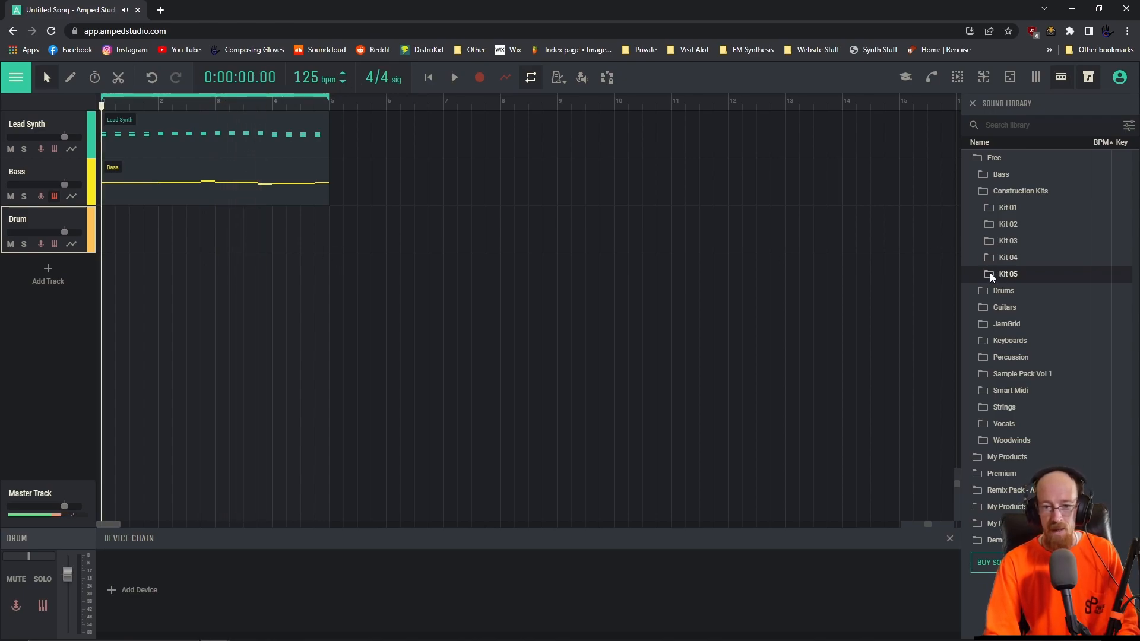
- Preview the Drums 1, Drums 2 and Drums 3 loops of Kit 01, and close that kit's folder
{"action": "left_click", "coordinate": [1014, 208]}
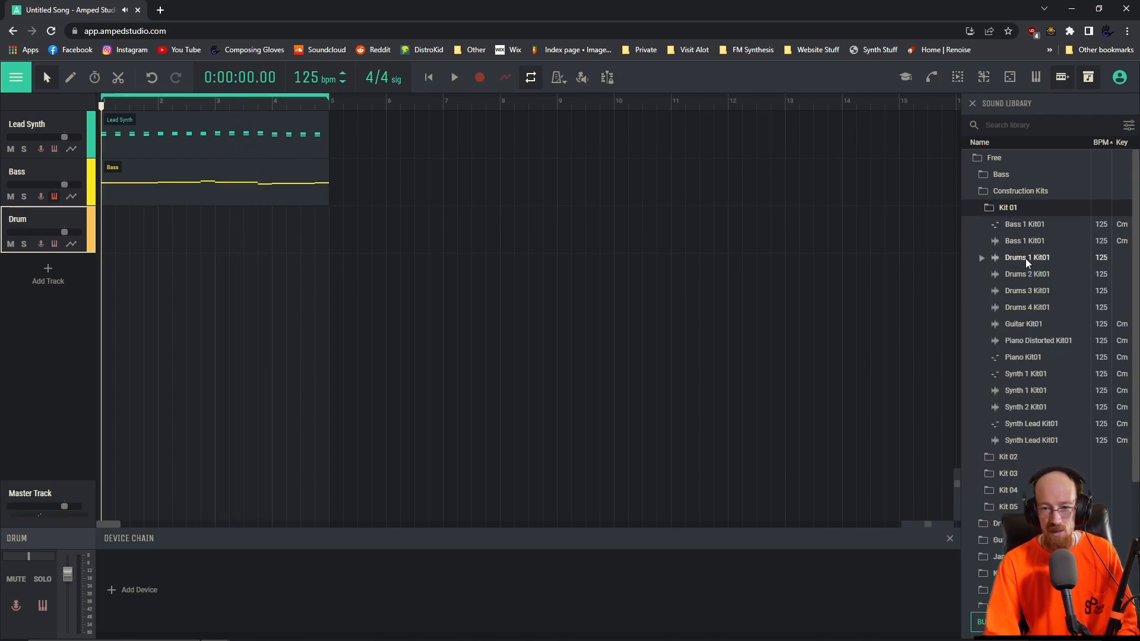
{"action": "left_click", "coordinate": [981, 258]}
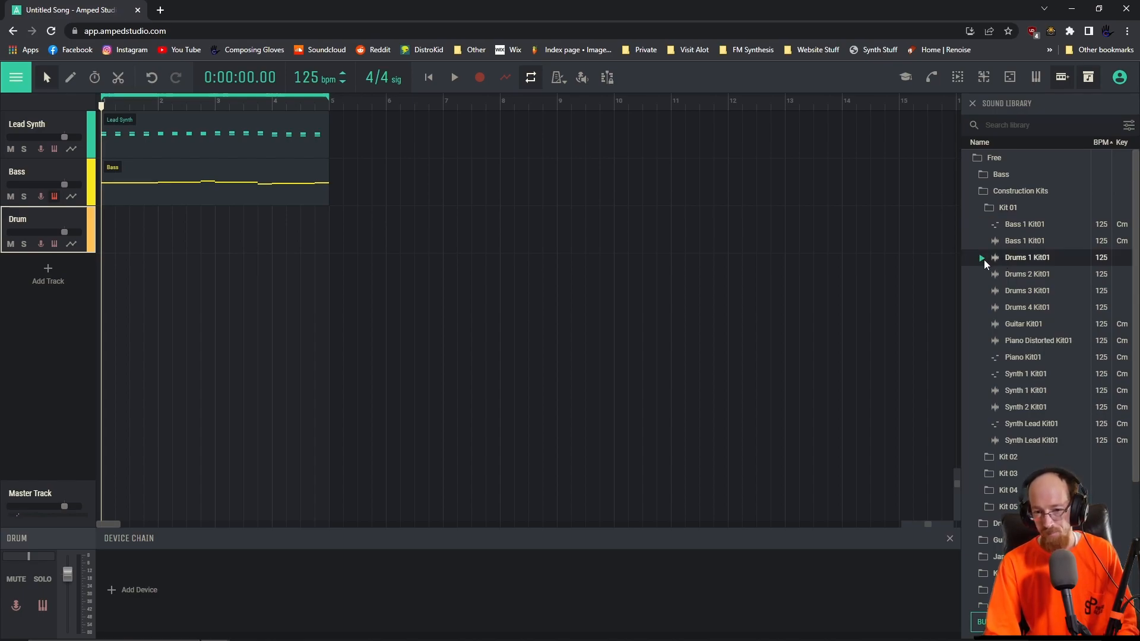
{"action": "left_click", "coordinate": [981, 275]}
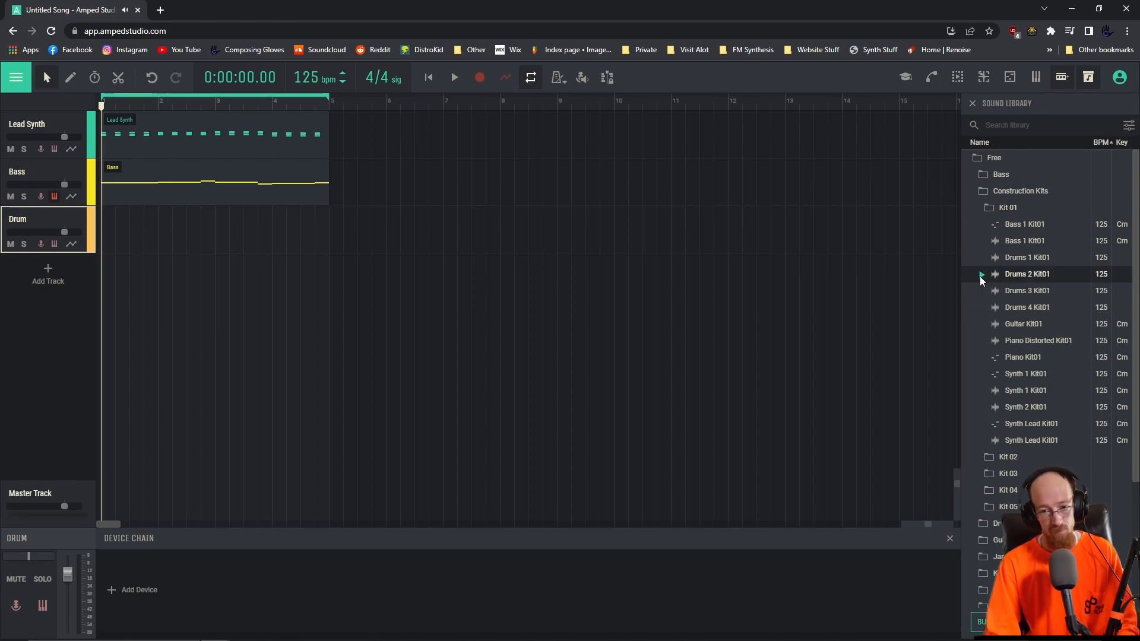
{"action": "left_click", "coordinate": [984, 291]}
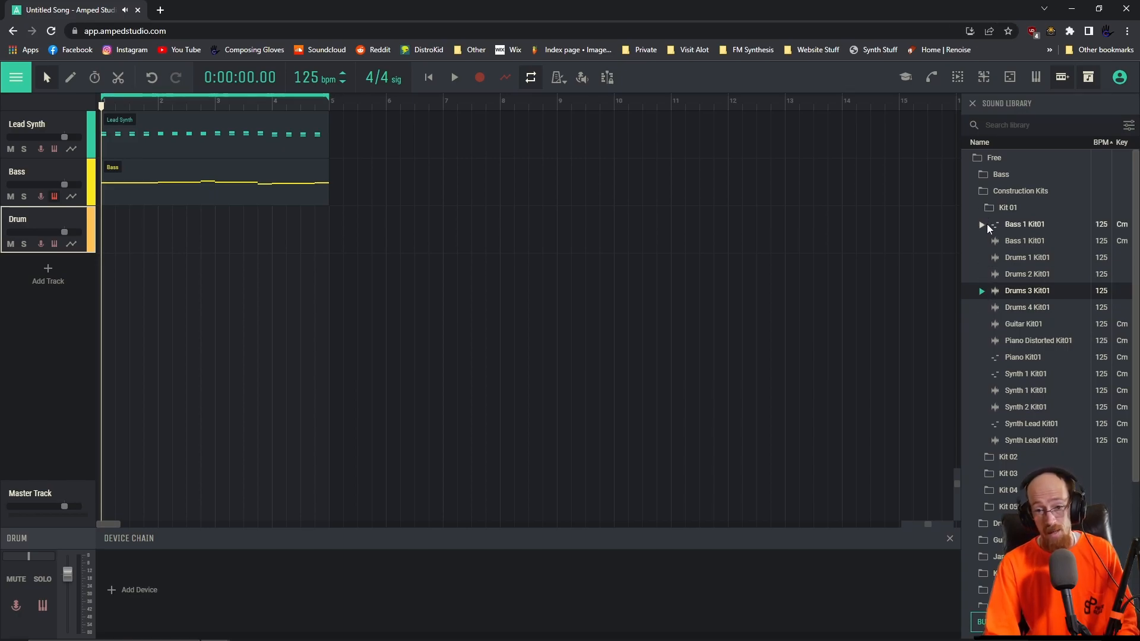
{"action": "left_click", "coordinate": [1004, 208]}
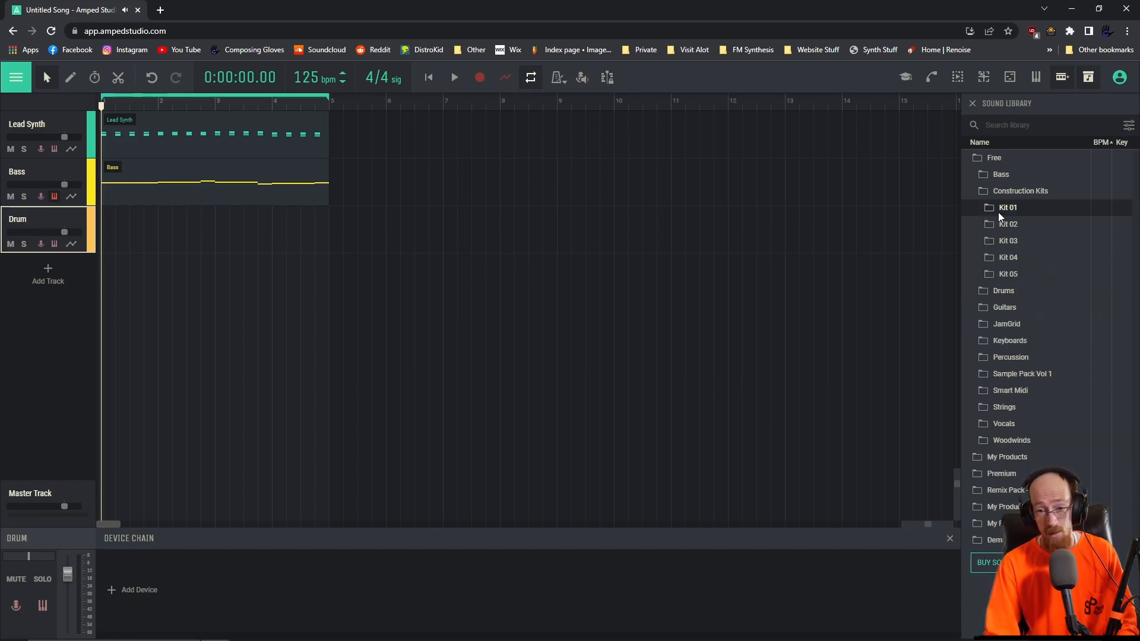
- Preview Bass 1, Drums 2 and Drums 3 from Kit 04, and collapse the Construction Kits folder
{"action": "left_click", "coordinate": [1005, 275]}
{"action": "left_click", "coordinate": [1008, 275]}
{"action": "left_click", "coordinate": [1008, 259]}
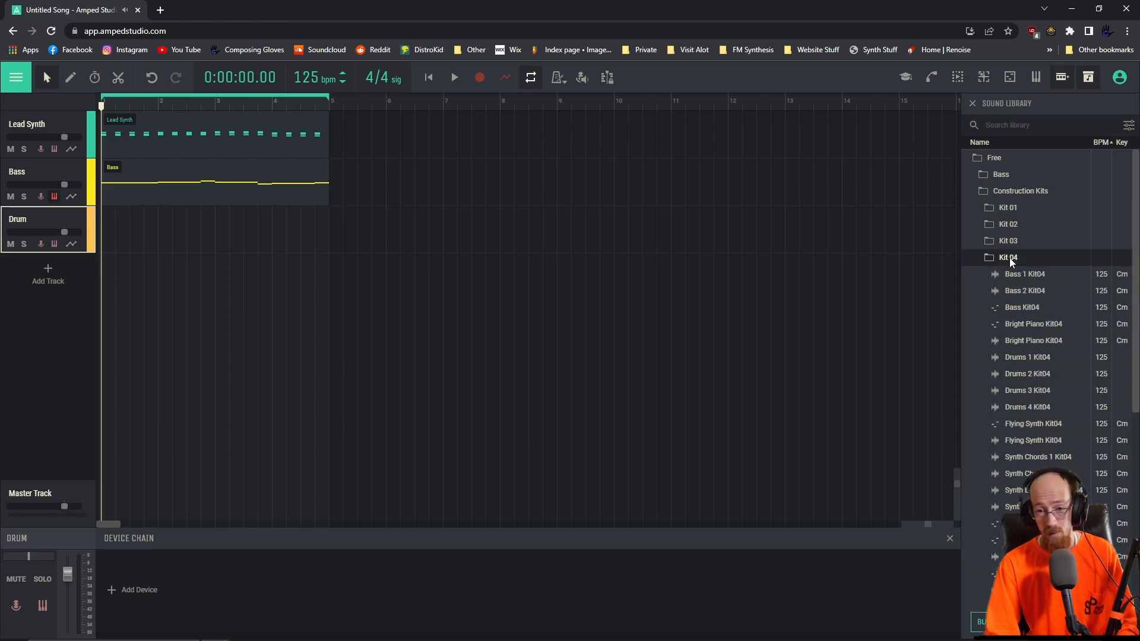
{"action": "left_click", "coordinate": [981, 274]}
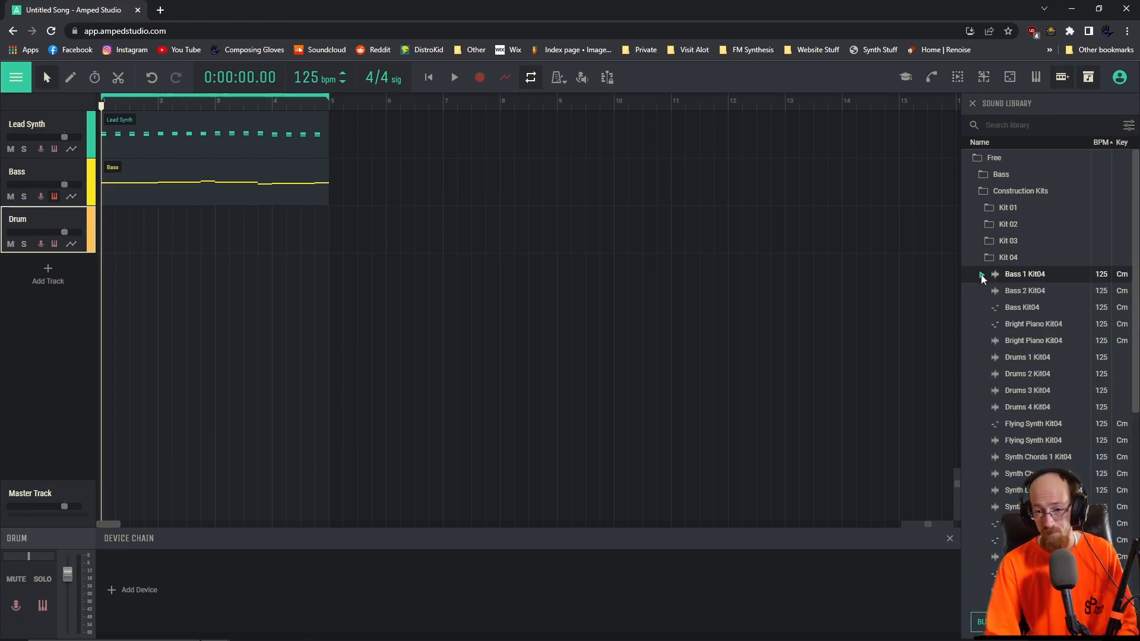
{"action": "scroll", "coordinate": [991, 271], "scroll_direction": "down", "scroll_amount": 3}
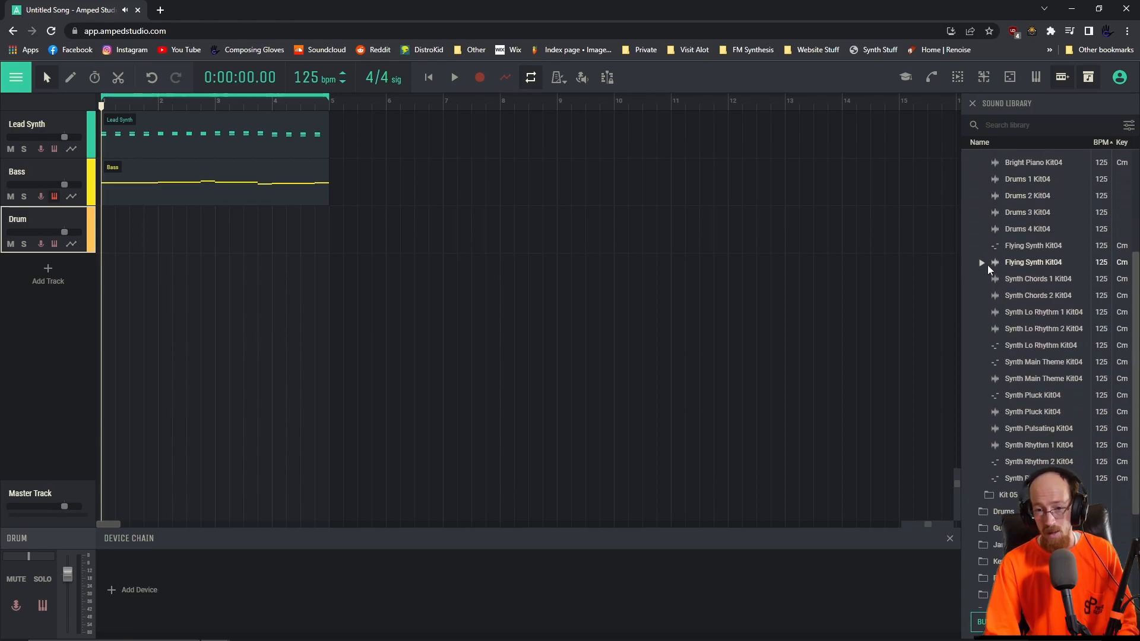
{"action": "scroll", "coordinate": [984, 260], "scroll_direction": "up", "scroll_amount": 1}
{"action": "left_click", "coordinate": [981, 255]}
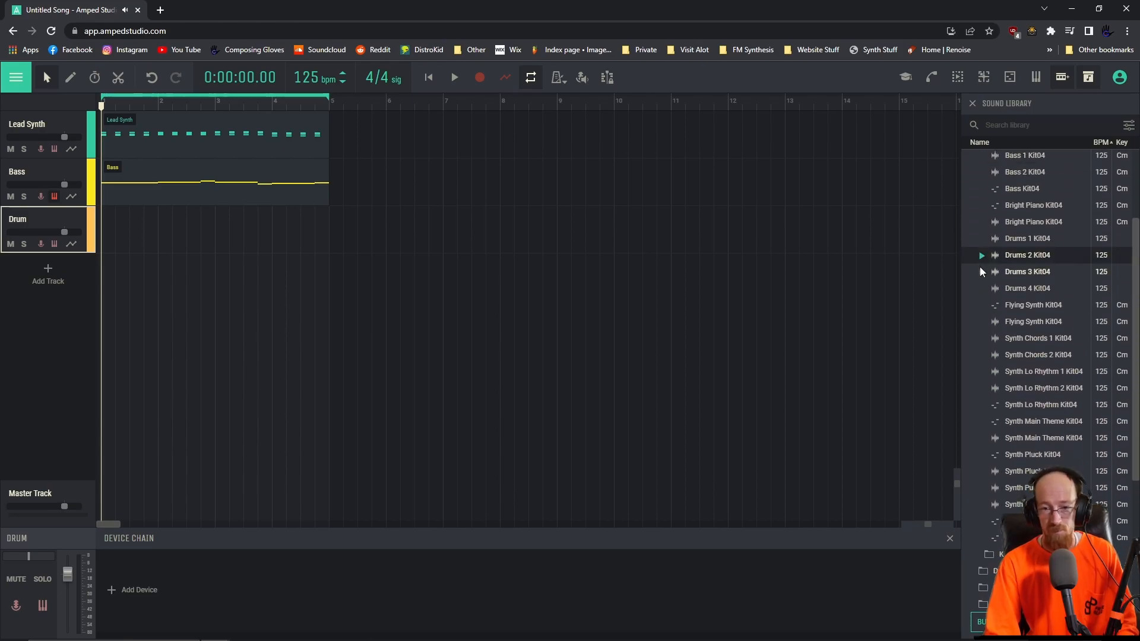
{"action": "left_click", "coordinate": [982, 271]}
{"action": "scroll", "coordinate": [984, 262], "scroll_direction": "up", "scroll_amount": 3}
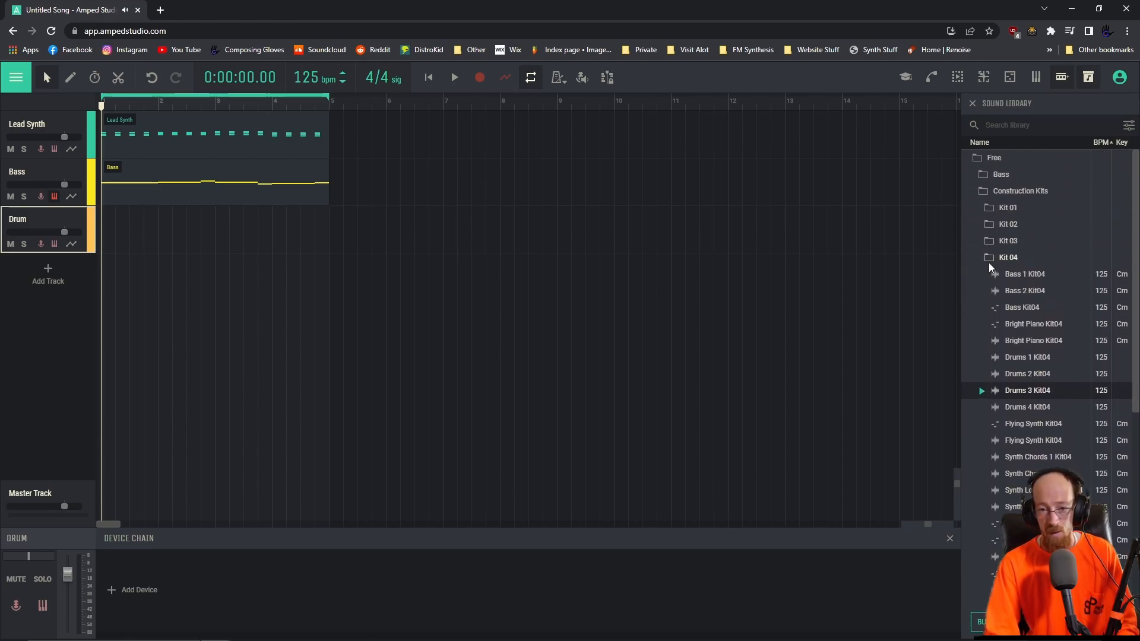
{"action": "left_click", "coordinate": [989, 261]}
{"action": "left_click", "coordinate": [985, 193]}
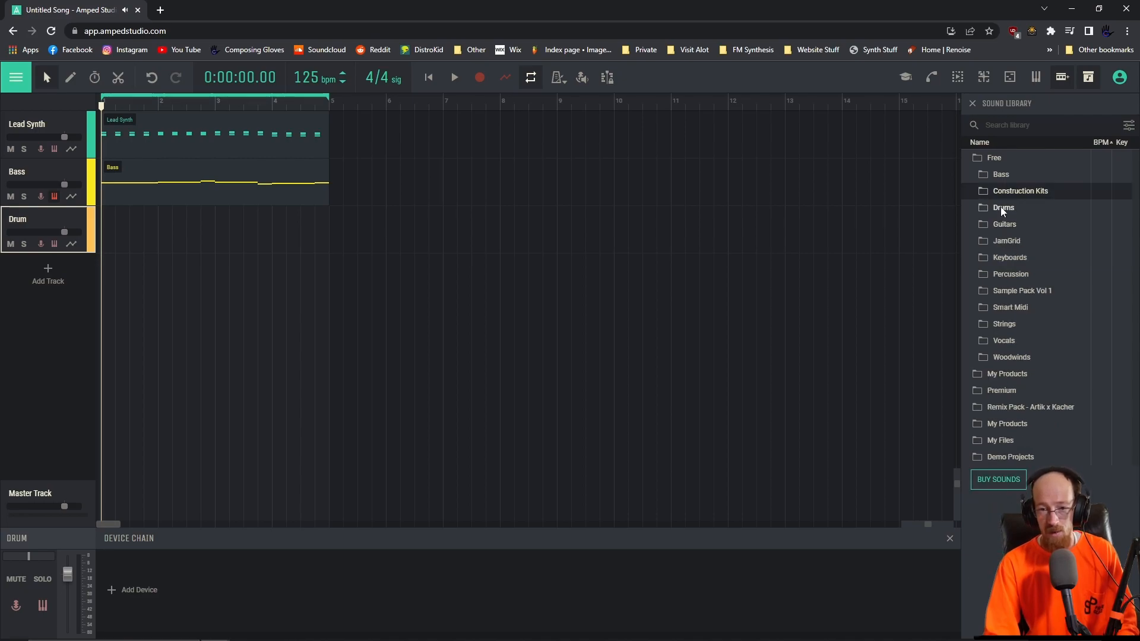
- Open the free Drums folder and preview the loops Top Loop HH2, Drums 1 MT1 and Drums 2 MT1
{"action": "left_click", "coordinate": [1004, 208]}
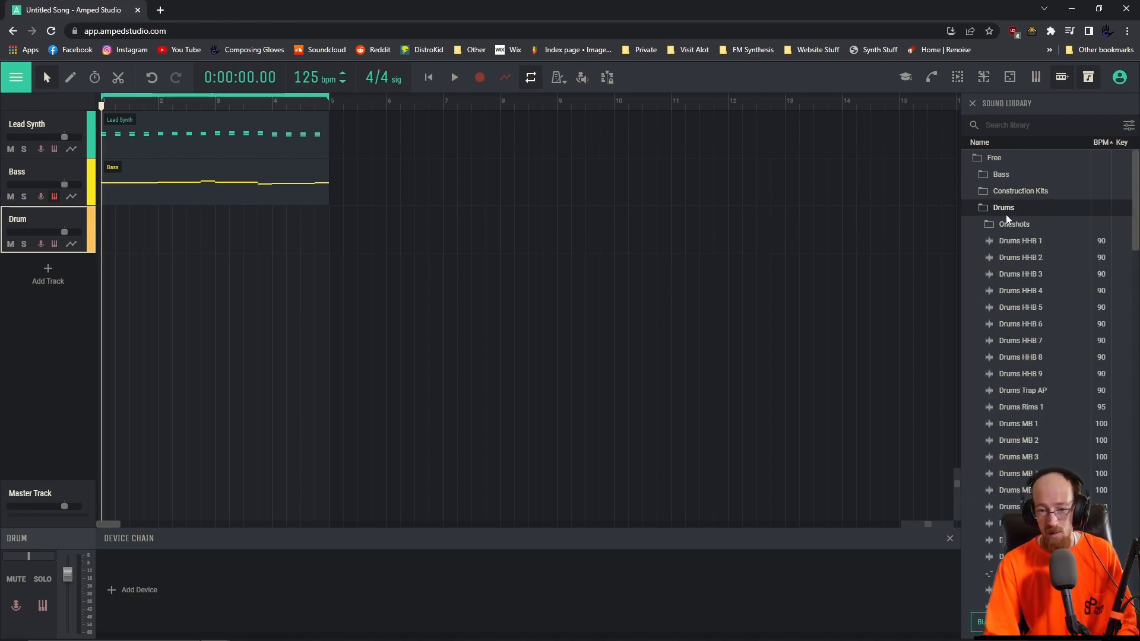
{"action": "scroll", "coordinate": [1009, 267], "scroll_direction": "down", "scroll_amount": 3}
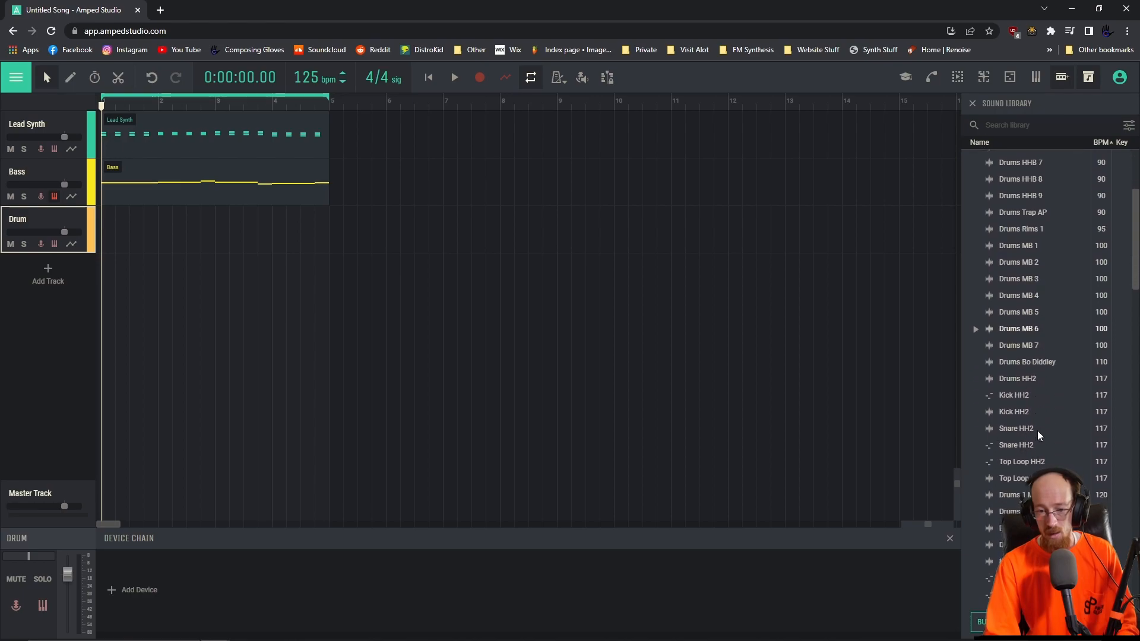
{"action": "scroll", "coordinate": [1038, 427], "scroll_direction": "down", "scroll_amount": 1}
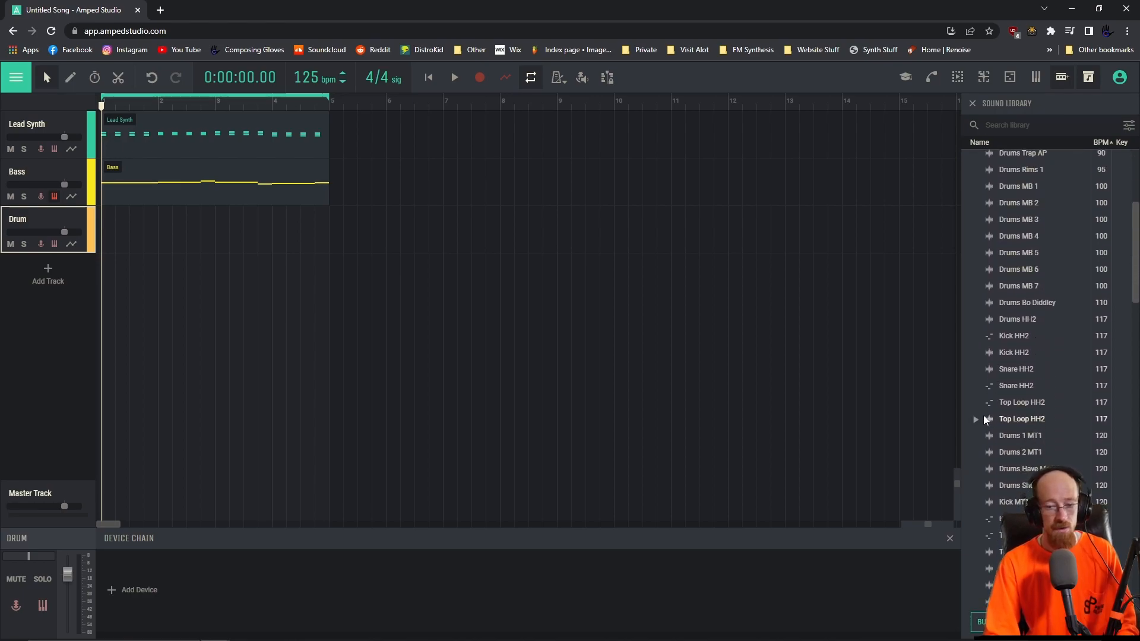
{"action": "left_click", "coordinate": [976, 419]}
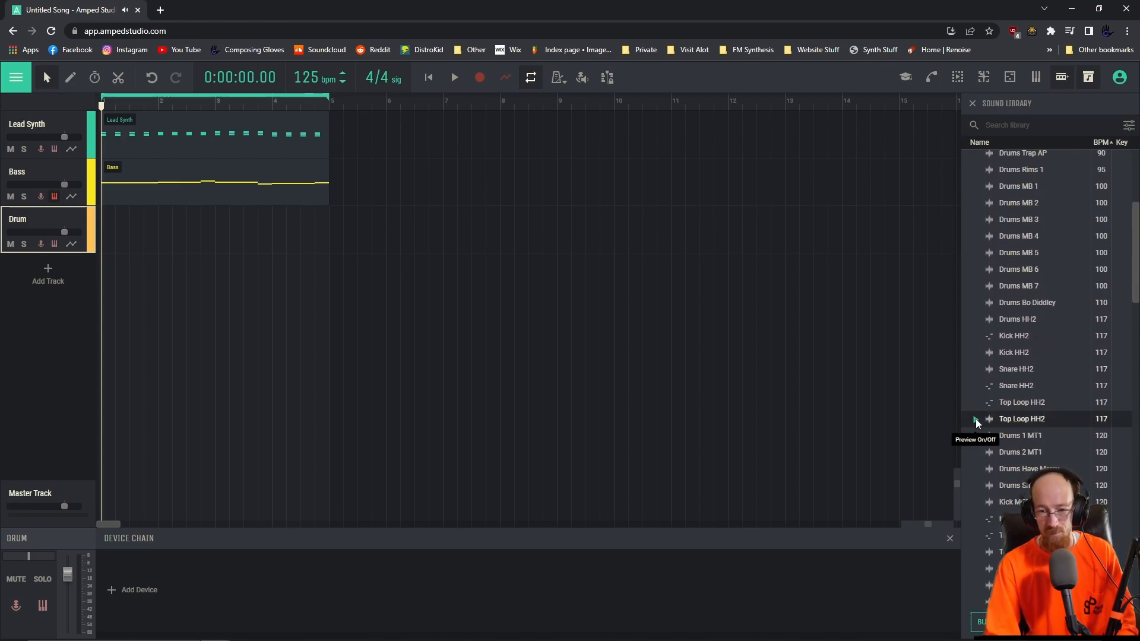
{"action": "scroll", "coordinate": [969, 366], "scroll_direction": "down", "scroll_amount": 1}
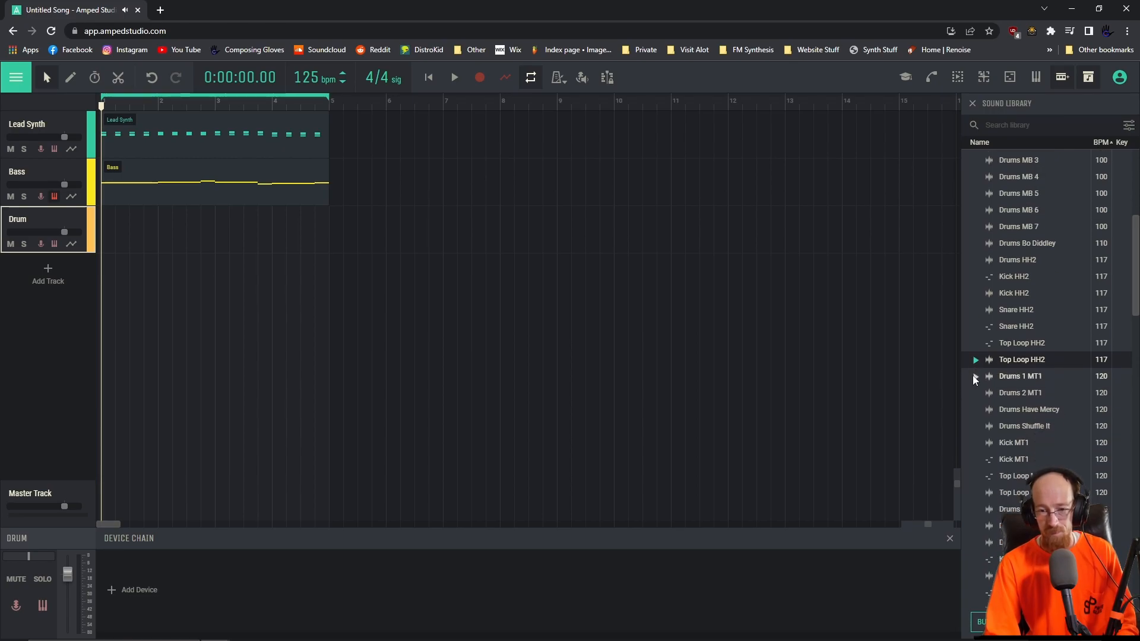
{"action": "left_click", "coordinate": [974, 377]}
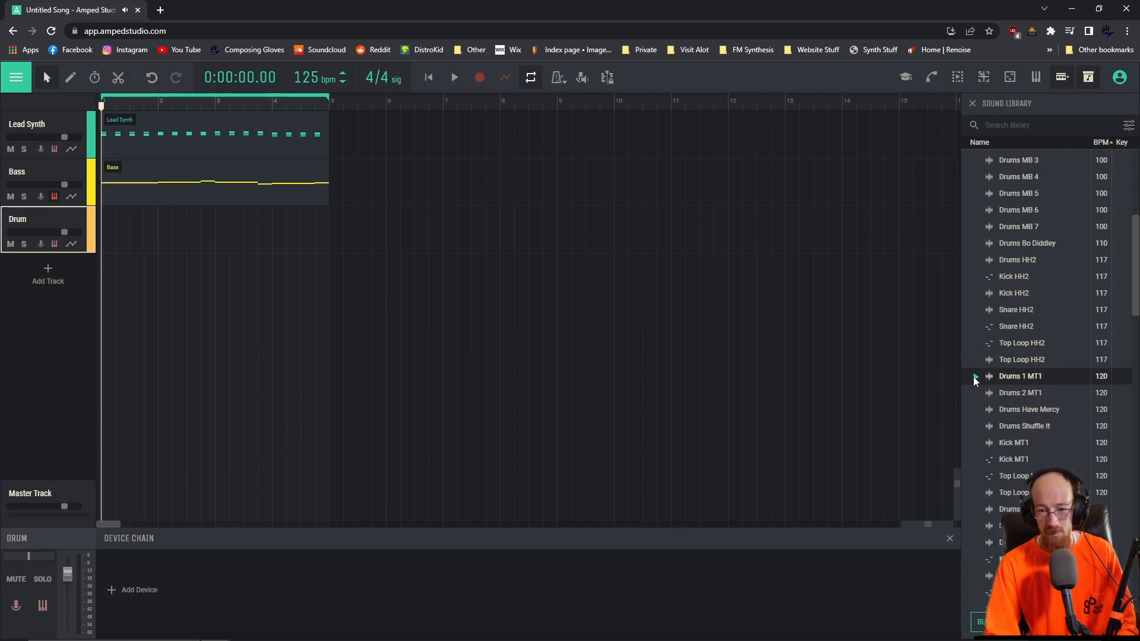
{"action": "left_click", "coordinate": [976, 393]}
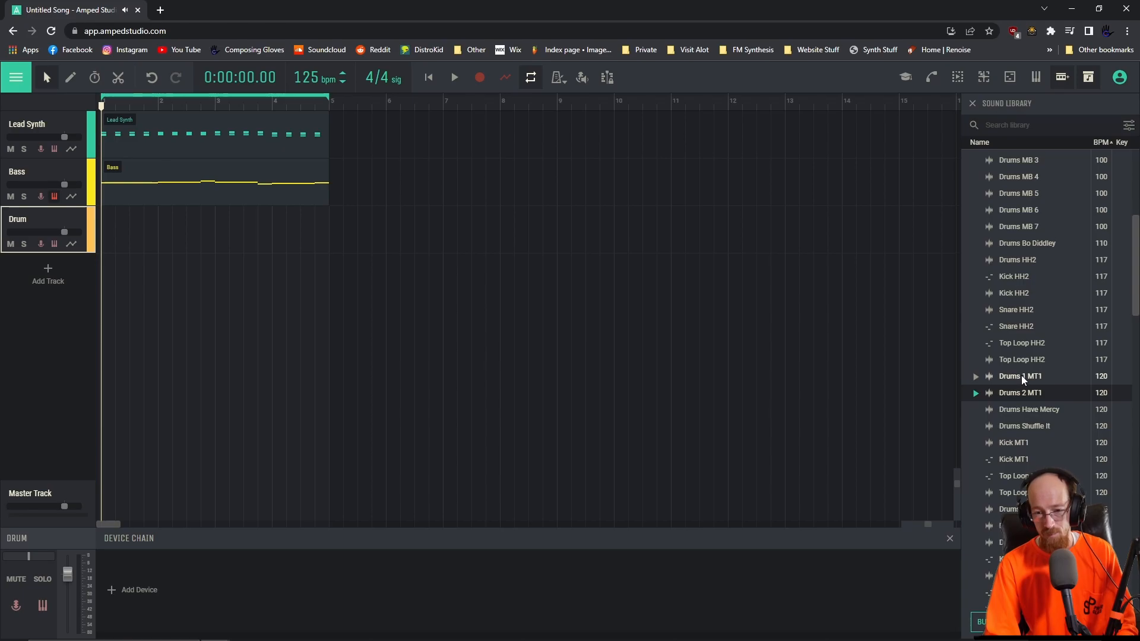
- Preview the faster drum loops Drums Disco, Drums Tonks and Drums EDM 02
{"action": "scroll", "coordinate": [1021, 376], "scroll_direction": "down", "scroll_amount": 2}
{"action": "left_click", "coordinate": [975, 408]}
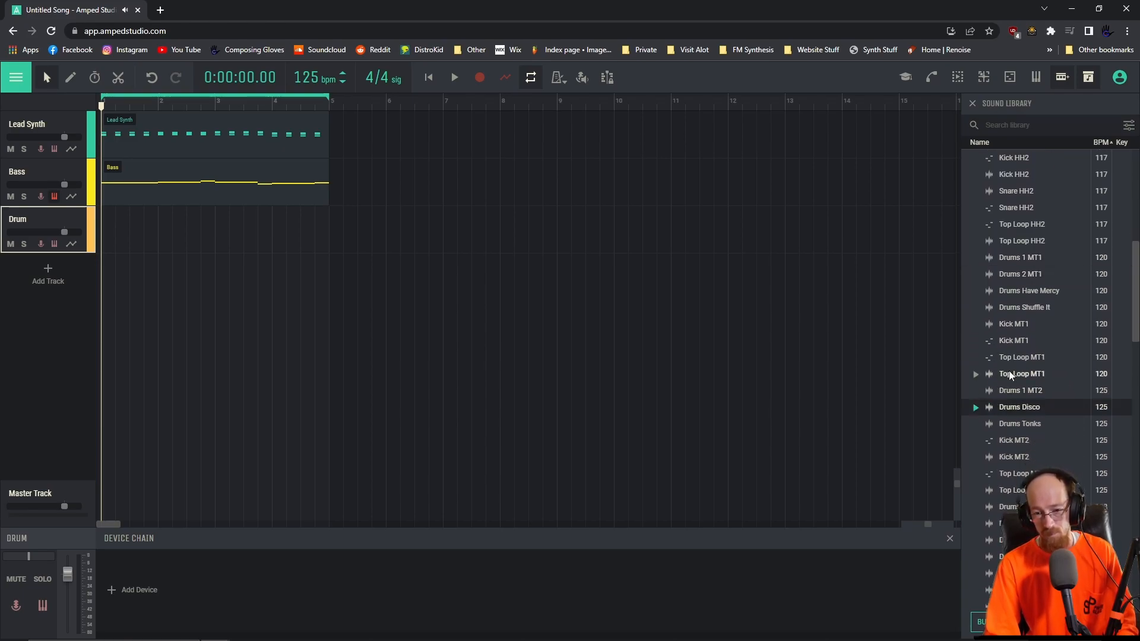
{"action": "scroll", "coordinate": [1008, 371], "scroll_direction": "down", "scroll_amount": 1}
{"action": "left_click", "coordinate": [976, 365]}
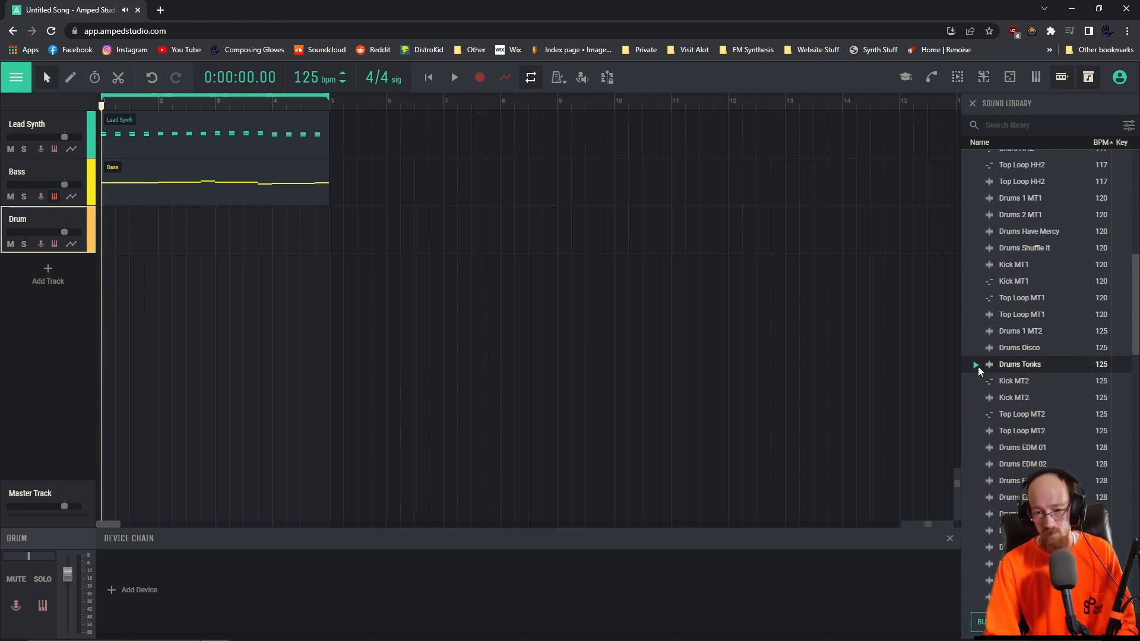
{"action": "scroll", "coordinate": [978, 366], "scroll_direction": "down", "scroll_amount": 1}
{"action": "left_click", "coordinate": [976, 404]}
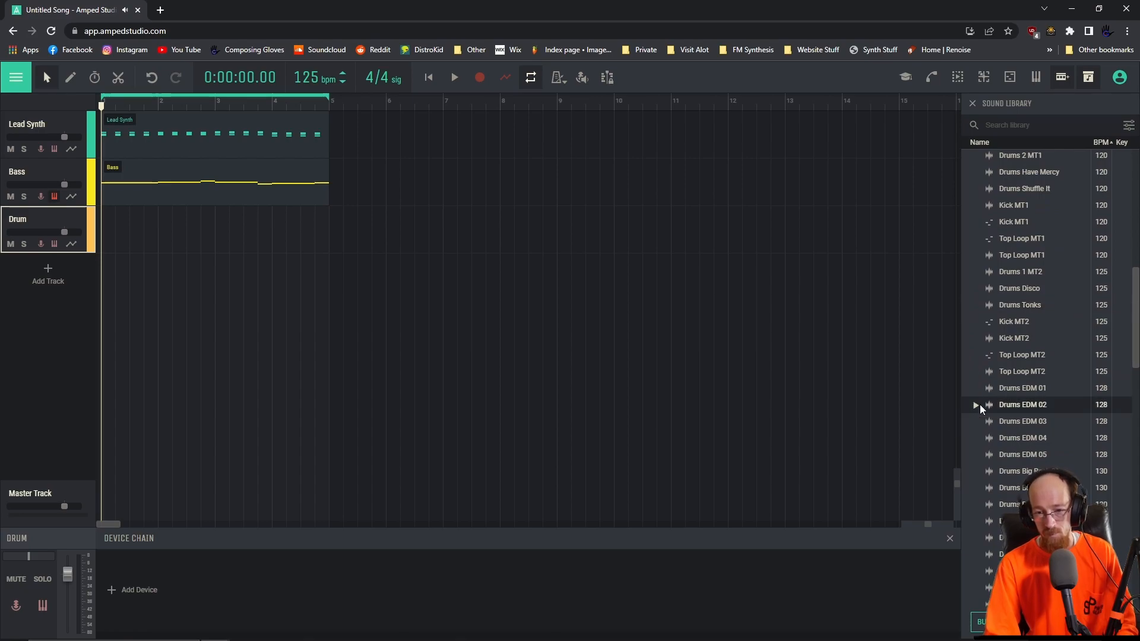
- Look through the remaining drum loops and open the Oneshots folder inside the free Drums folder
{"action": "scroll", "coordinate": [1011, 374], "scroll_direction": "down", "scroll_amount": 3}
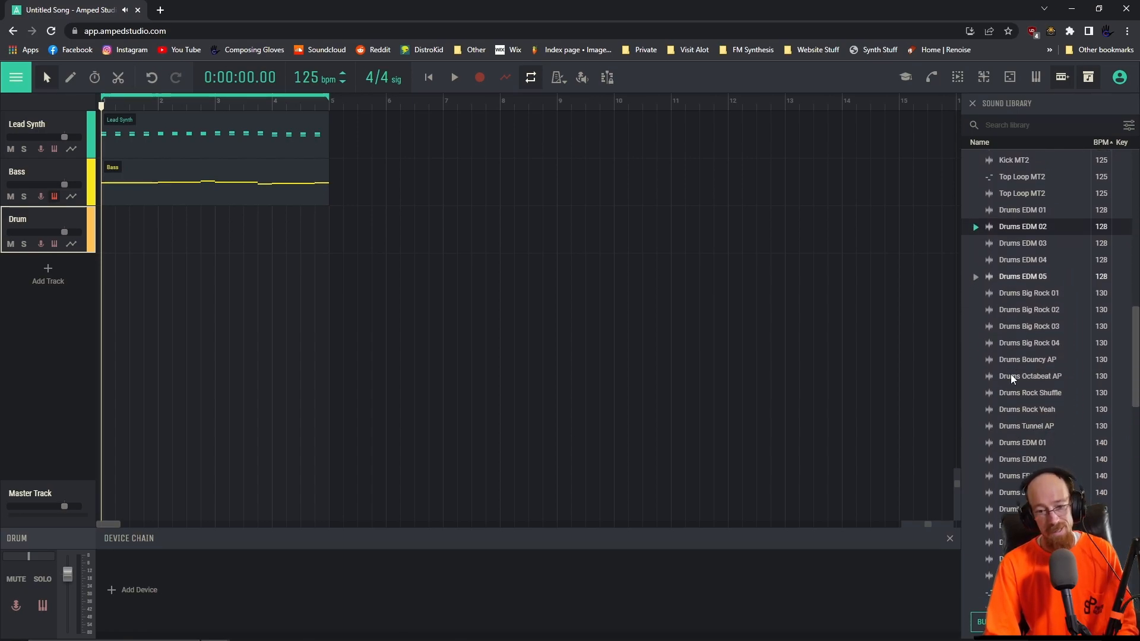
{"action": "scroll", "coordinate": [984, 383], "scroll_direction": "down", "scroll_amount": 5}
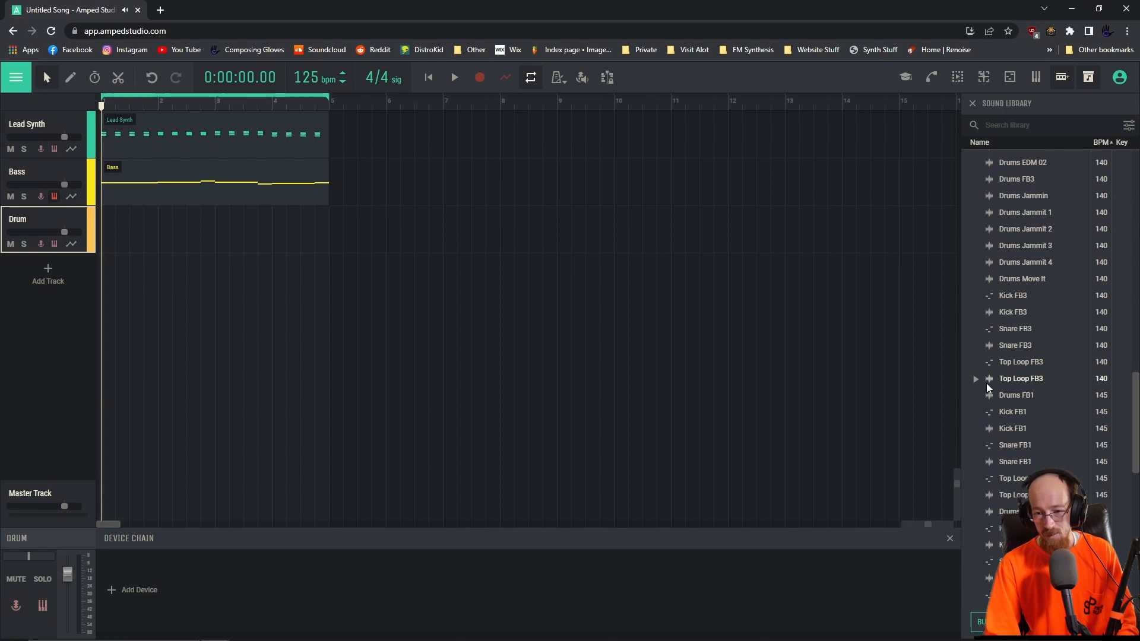
{"action": "scroll", "coordinate": [991, 379], "scroll_direction": "up", "scroll_amount": 7}
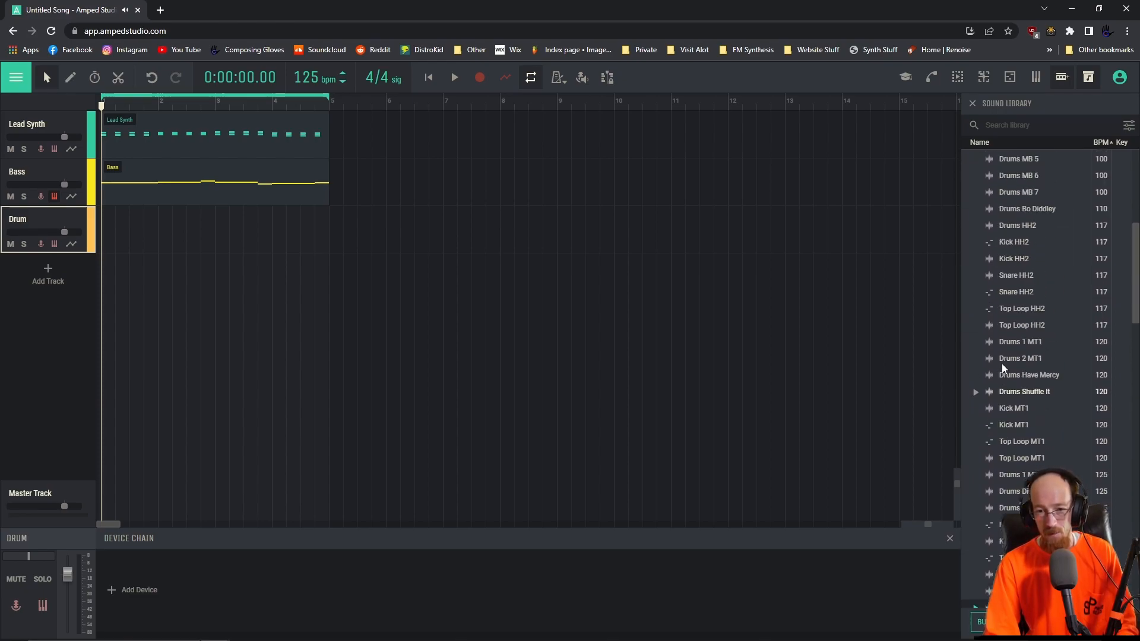
{"action": "scroll", "coordinate": [998, 357], "scroll_direction": "down", "scroll_amount": 3}
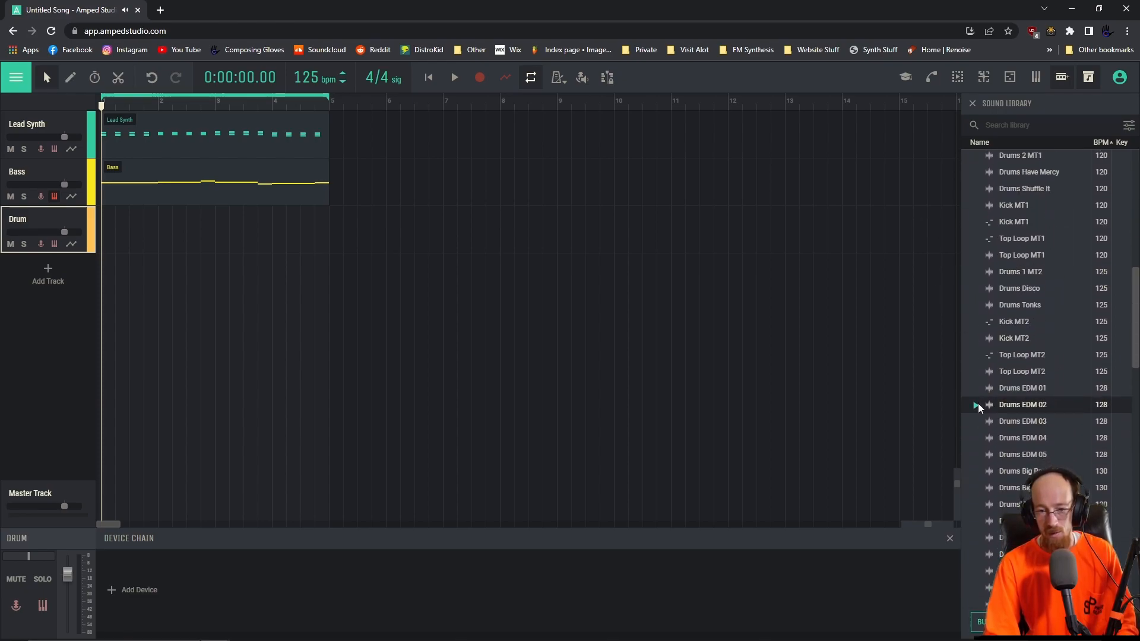
{"action": "scroll", "coordinate": [1020, 321], "scroll_direction": "up", "scroll_amount": 10}
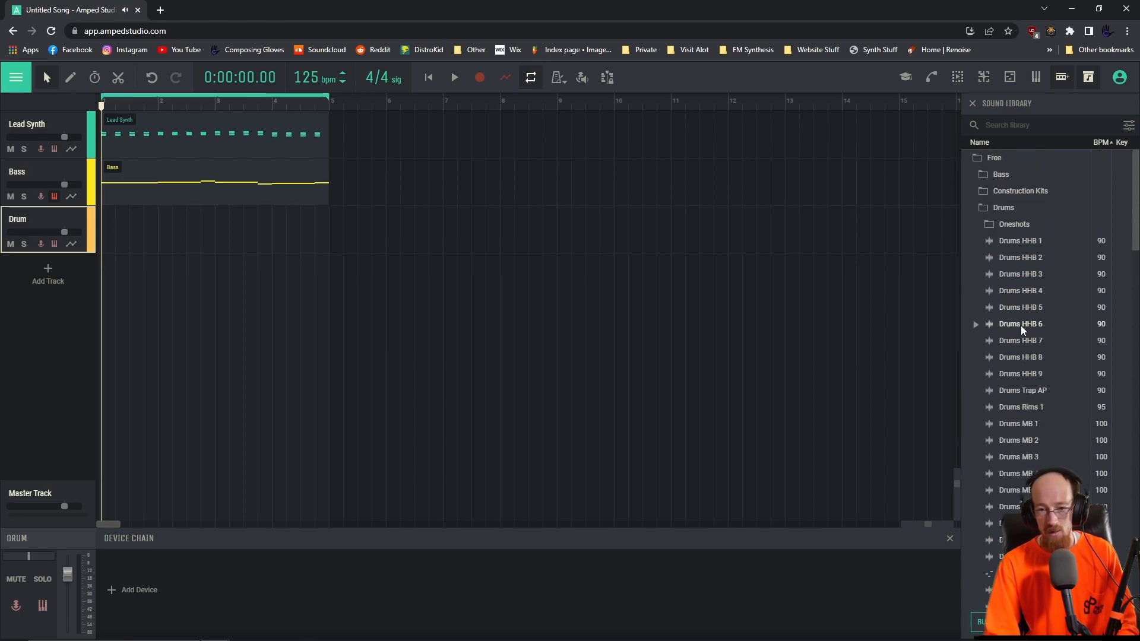
{"action": "left_click", "coordinate": [992, 225]}
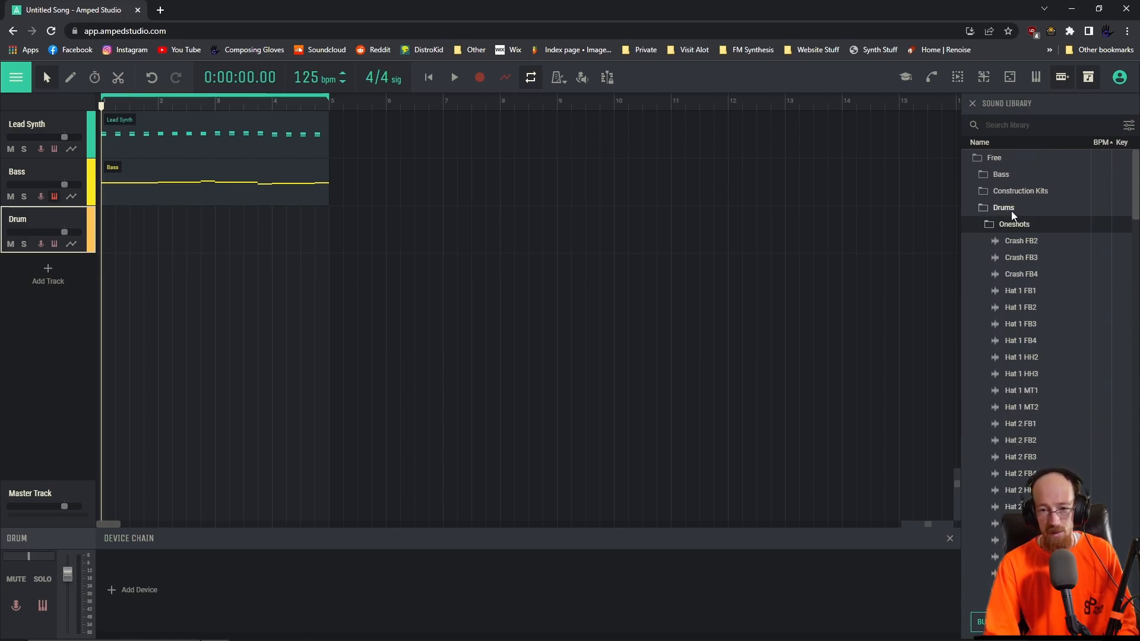
{"action": "left_click", "coordinate": [1020, 226]}
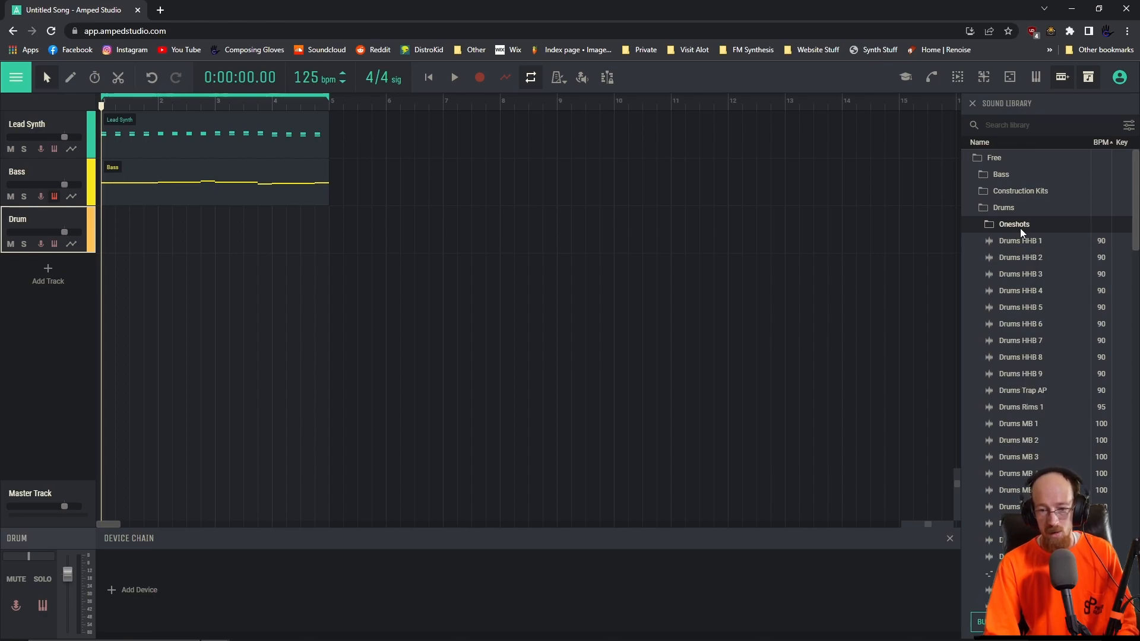
{"action": "left_click", "coordinate": [1021, 228]}
{"action": "left_click", "coordinate": [1018, 226]}
{"action": "left_click", "coordinate": [1018, 226]}
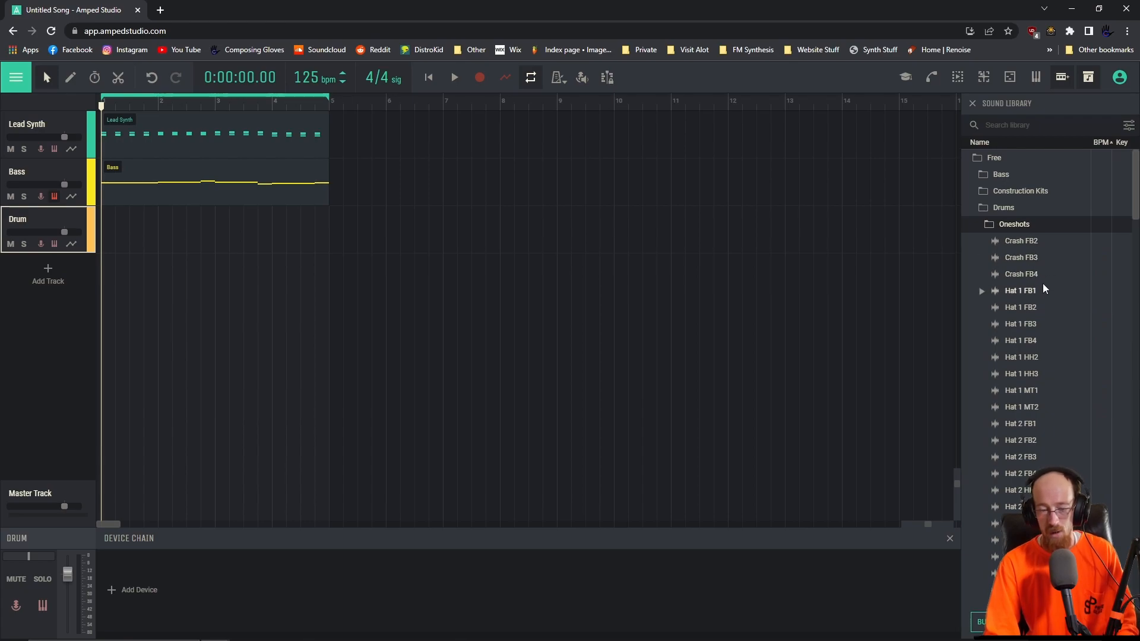
- Preview the one-shot samples Kick FB1 and Kick FB2
{"action": "scroll", "coordinate": [1031, 295], "scroll_direction": "down", "scroll_amount": 5}
{"action": "scroll", "coordinate": [1031, 294], "scroll_direction": "down", "scroll_amount": 3}
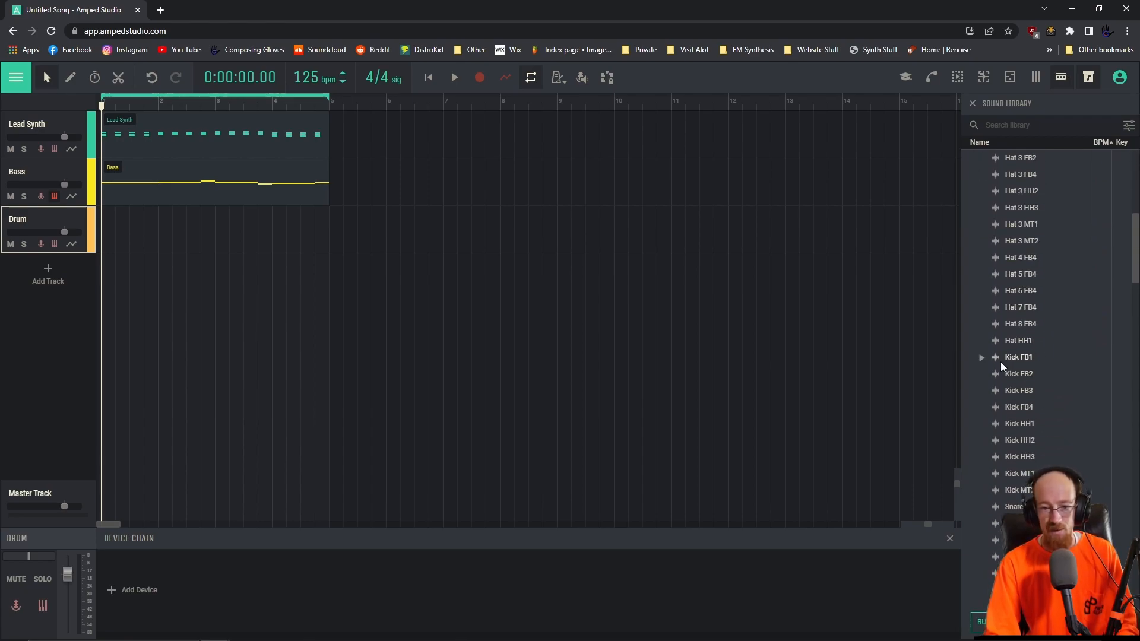
{"action": "left_click", "coordinate": [981, 359]}
{"action": "left_click", "coordinate": [982, 376]}
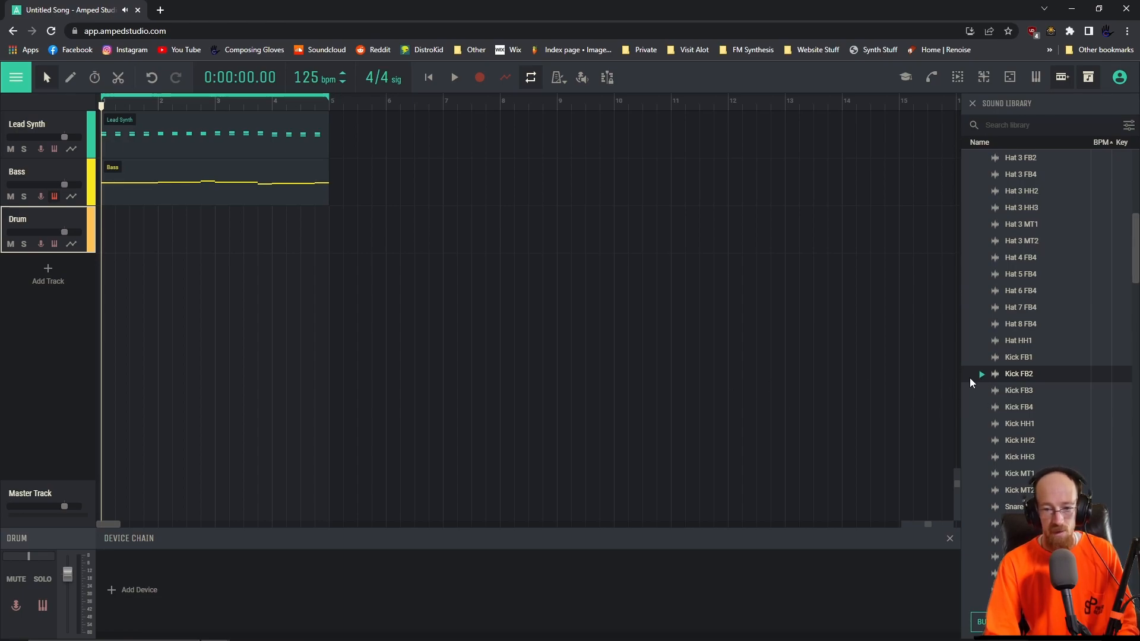
- Rename the Drum track as Kick
{"action": "double_click", "coordinate": [39, 219]}
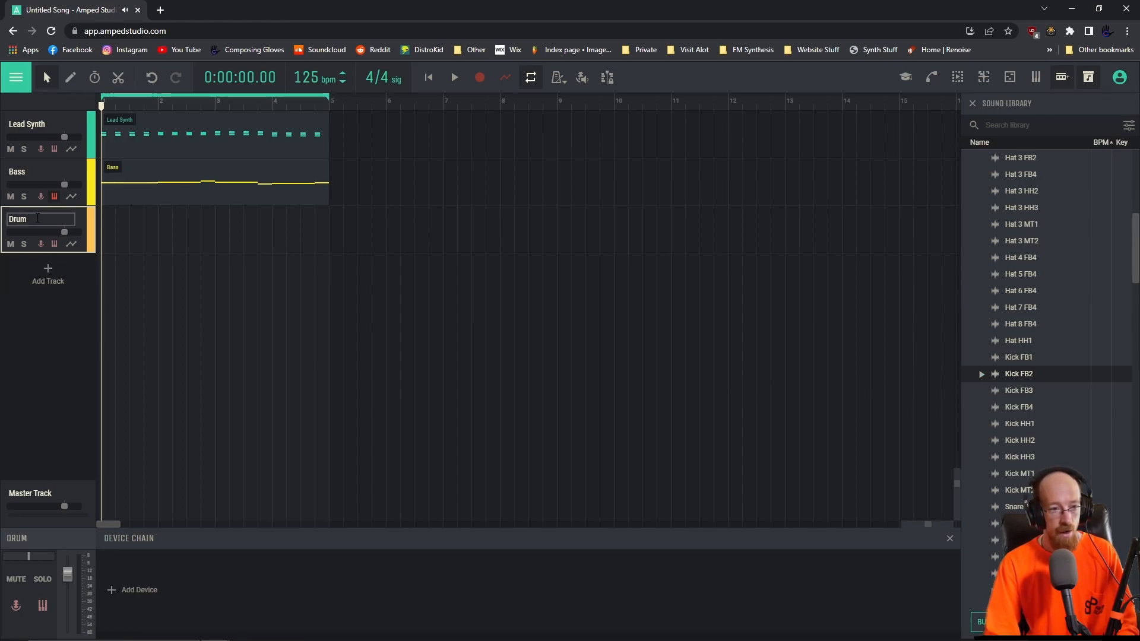
{"action": "key", "text": "ctrl+a"}
{"action": "type", "text": "Kick"}
{"action": "key", "text": "Return"}
- Add a fourth track below the Kick track and name it Snare
{"action": "left_click", "coordinate": [42, 279]}
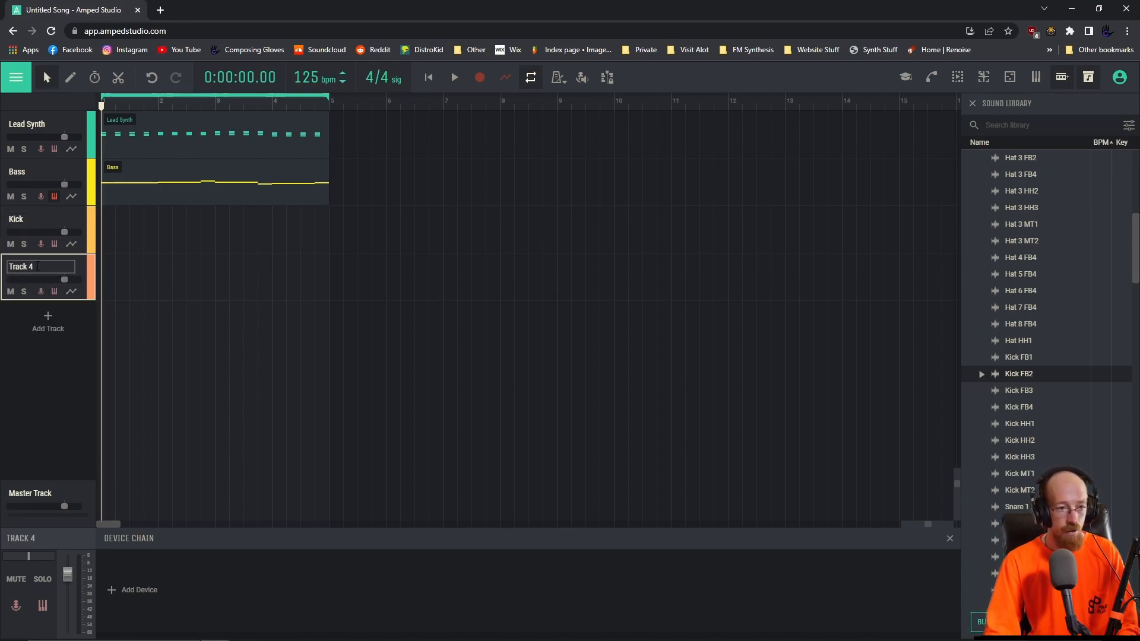
{"action": "key", "text": "ctrl+a"}
{"action": "type", "text": "Snare"}
{"action": "key", "text": "Return"}
- Add a fifth track below the Snare track and name it Hi Hat
{"action": "left_click", "coordinate": [46, 317]}
{"action": "double_click", "coordinate": [49, 309]}
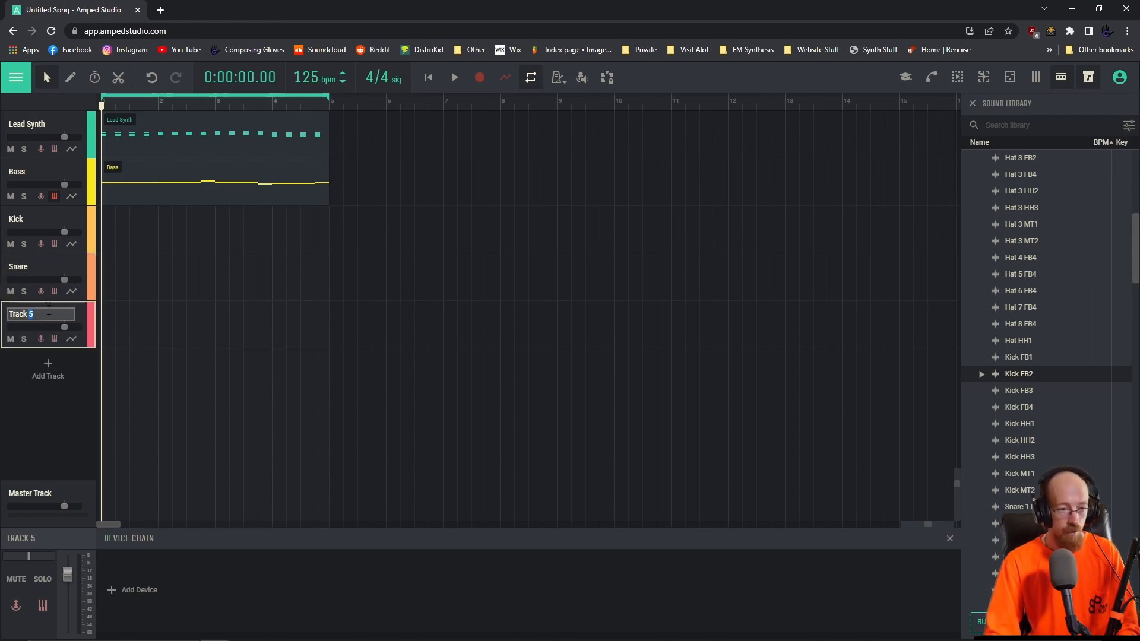
{"action": "key", "text": "ctrl+a"}
{"action": "type", "text": "Hi Hat"}
{"action": "key", "text": "Return"}
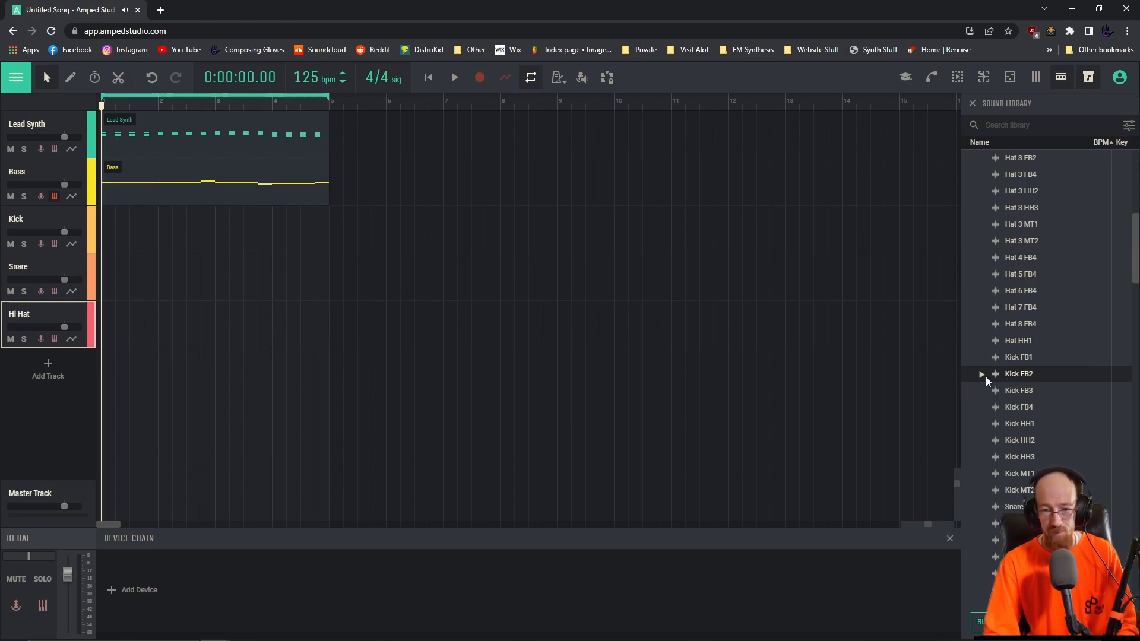
- Preview Kick FB2 again, place the Kick FB1 sample at the start of the Kick track, and return the playhead to the start
{"action": "left_click", "coordinate": [984, 375]}
{"action": "left_click_drag", "start_coordinate": [1032, 356], "coordinate": [84, 239]}
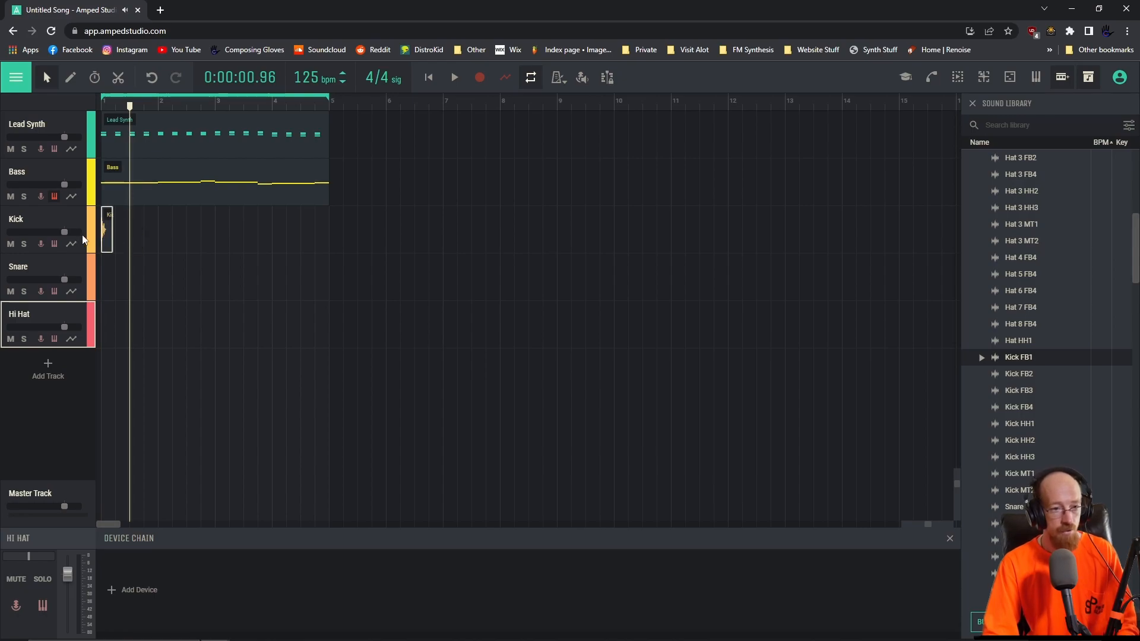
{"action": "left_click", "coordinate": [105, 104]}
- Copy the Kick FB1 clip to the start of bar 2 on the Kick track
{"action": "scroll", "coordinate": [118, 256], "scroll_direction": "up", "scroll_amount": 5}
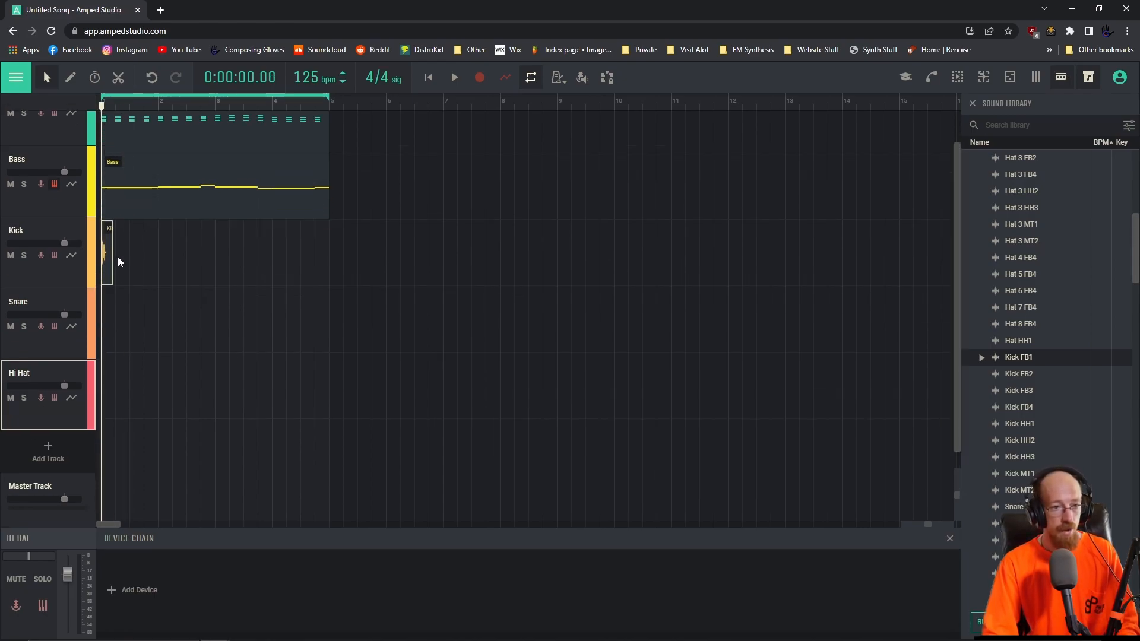
{"action": "scroll", "coordinate": [119, 270], "scroll_direction": "down", "scroll_amount": 3}
{"action": "scroll", "coordinate": [110, 278], "scroll_direction": "up", "scroll_amount": 5}
{"action": "scroll", "coordinate": [117, 276], "scroll_direction": "up", "scroll_amount": 3}
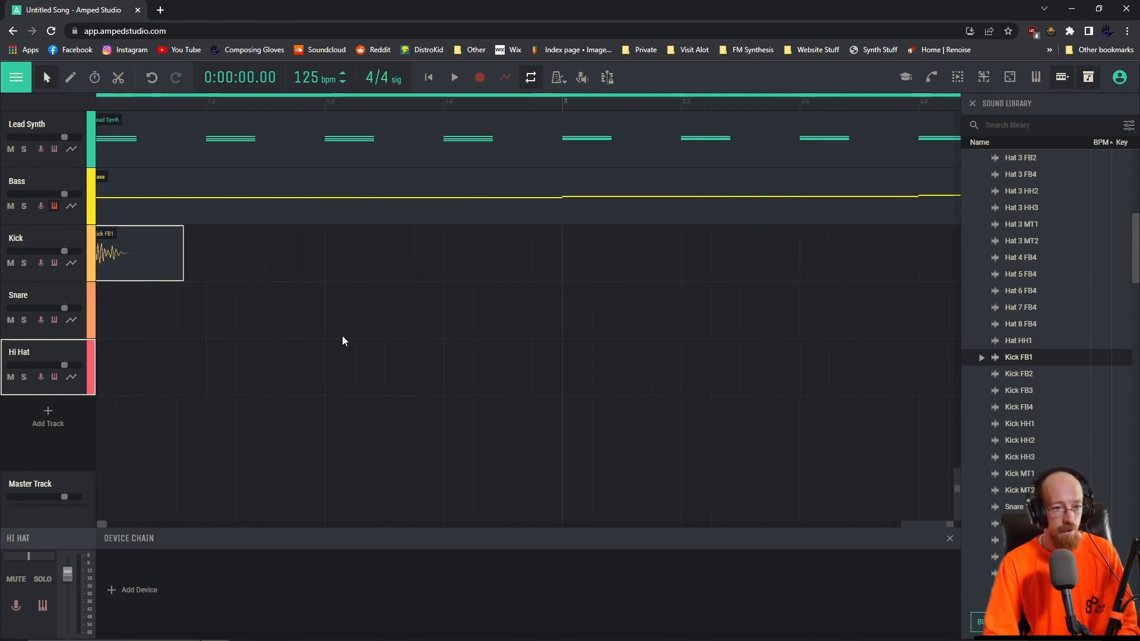
{"action": "scroll", "coordinate": [173, 341], "scroll_direction": "left", "scroll_amount": 2}
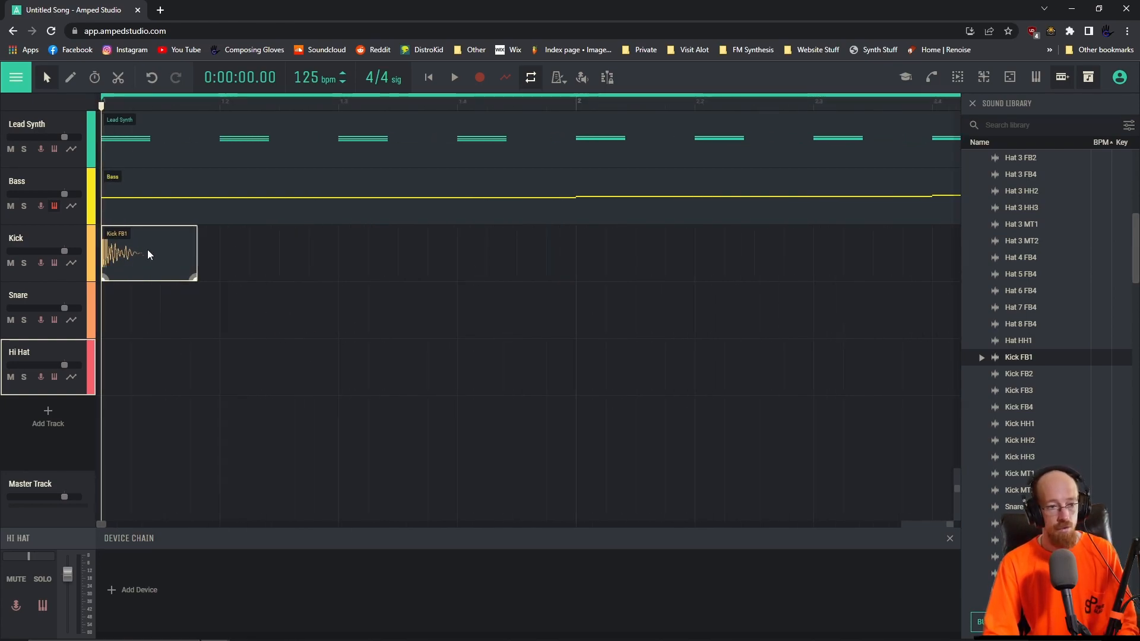
{"action": "left_click_drag", "start_coordinate": [147, 255], "coordinate": [615, 272]}
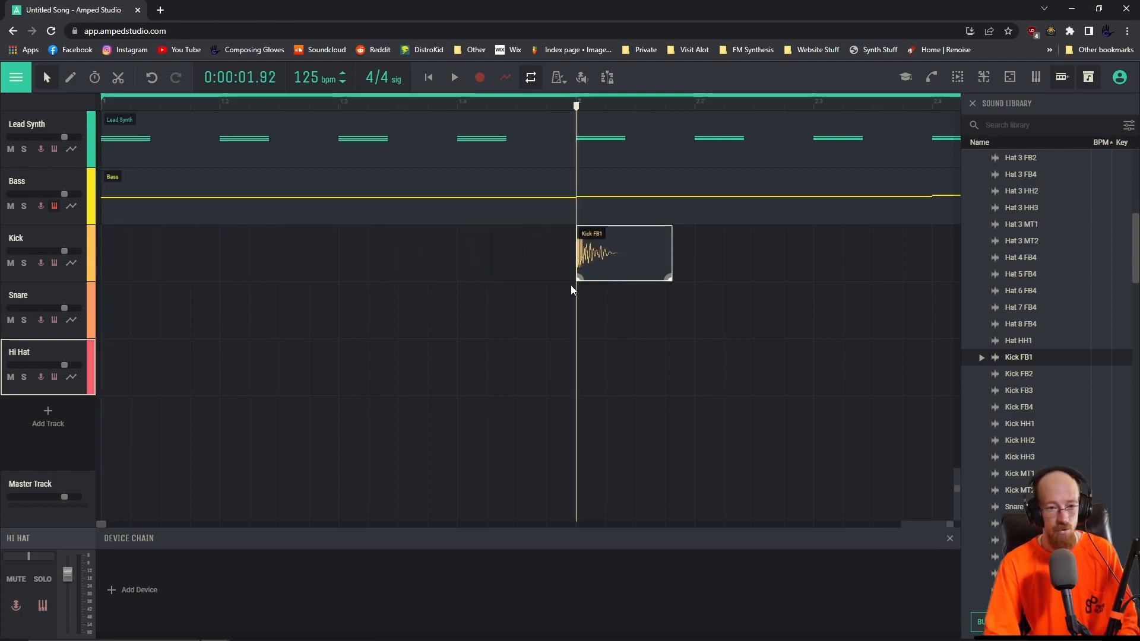
{"action": "scroll", "coordinate": [408, 297], "scroll_direction": "down", "scroll_amount": 2}
{"action": "scroll", "coordinate": [412, 299], "scroll_direction": "up", "scroll_amount": 3}
{"action": "scroll", "coordinate": [413, 298], "scroll_direction": "down", "scroll_amount": 3}
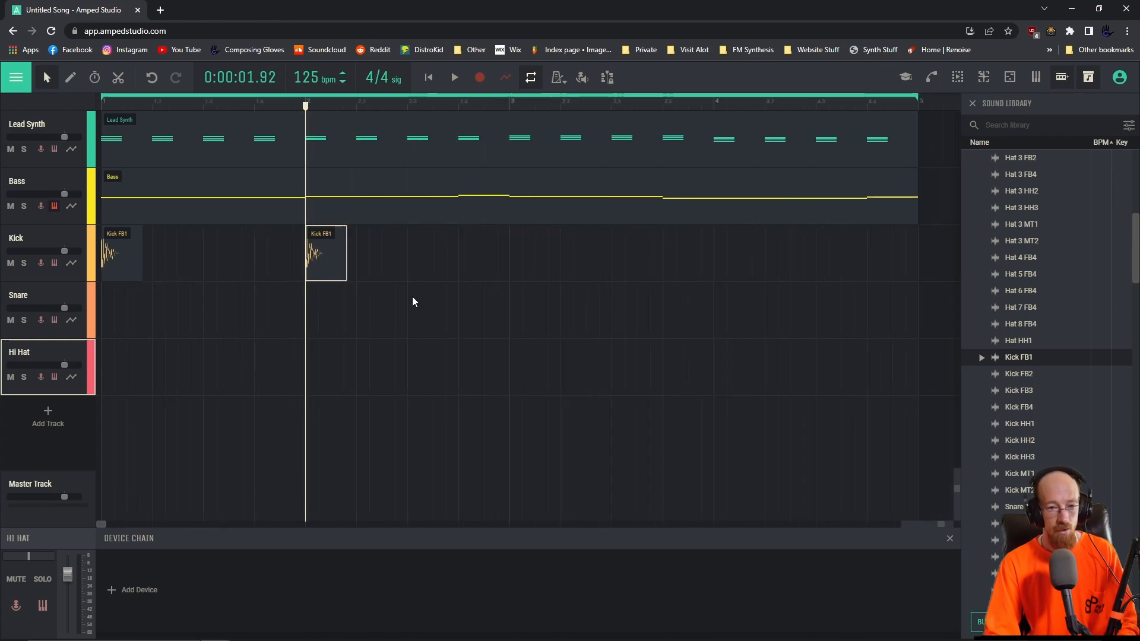
- Play the start, move the second kick to beat 4 of bar 1, and add copies at 2.1, 2.3, 3.1, 3.4, 4.1 and 4.3
{"action": "left_click_drag", "start_coordinate": [192, 100], "coordinate": [103, 111]}
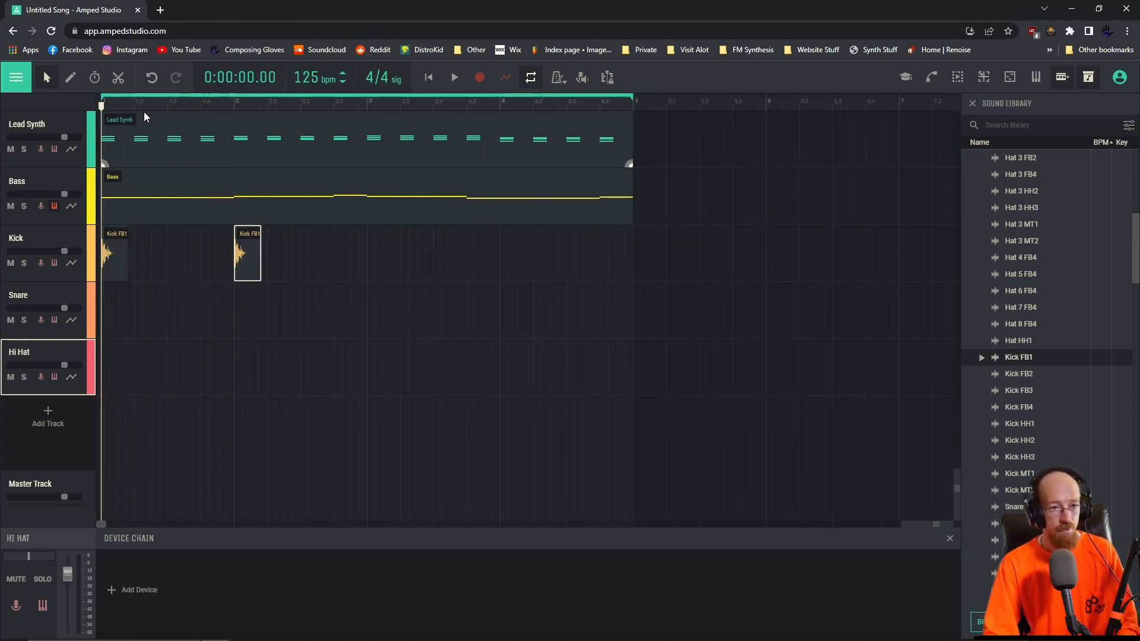
{"action": "key", "text": "space"}
{"action": "key", "text": "space"}
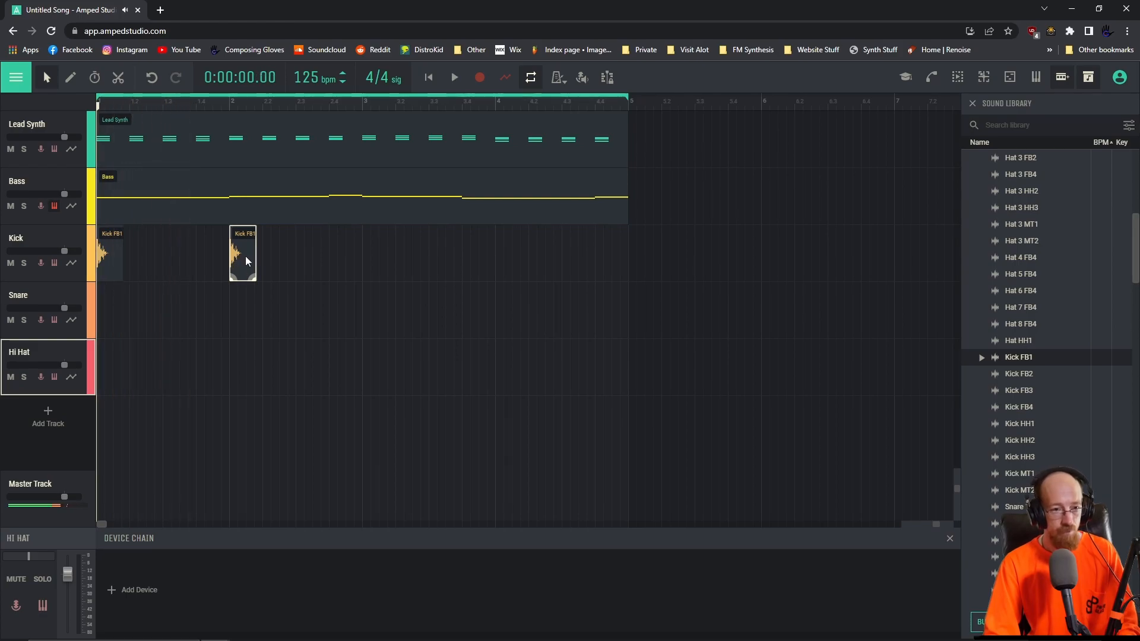
{"action": "key", "text": "space"}
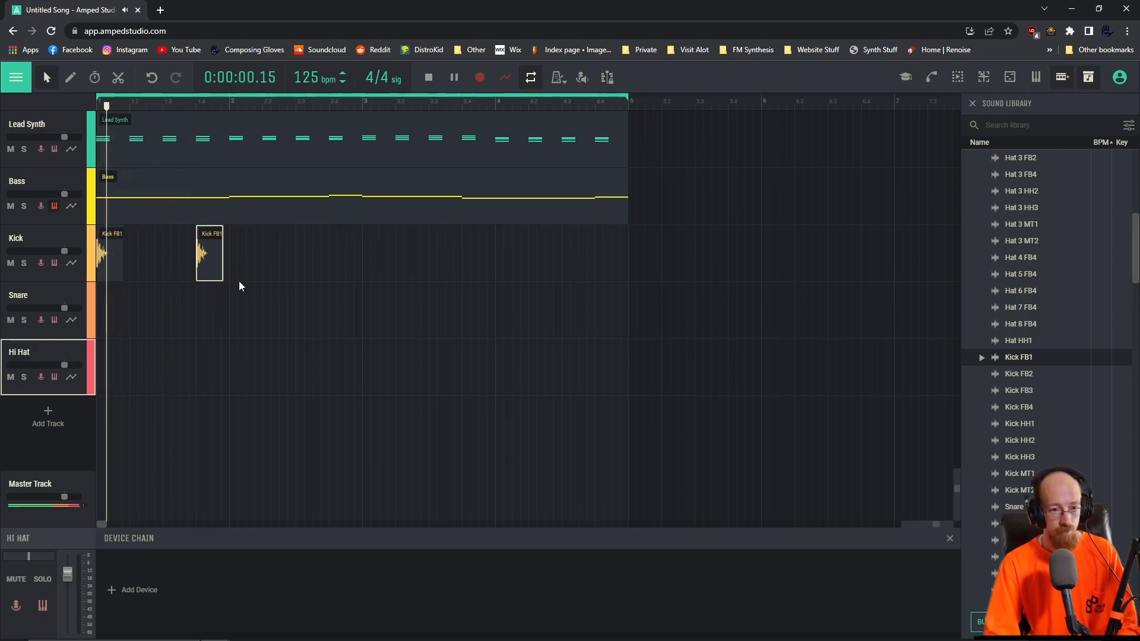
{"action": "key", "text": "space"}
{"action": "left_click_drag", "start_coordinate": [210, 259], "coordinate": [378, 255]}
{"action": "left_click", "coordinate": [377, 254]}
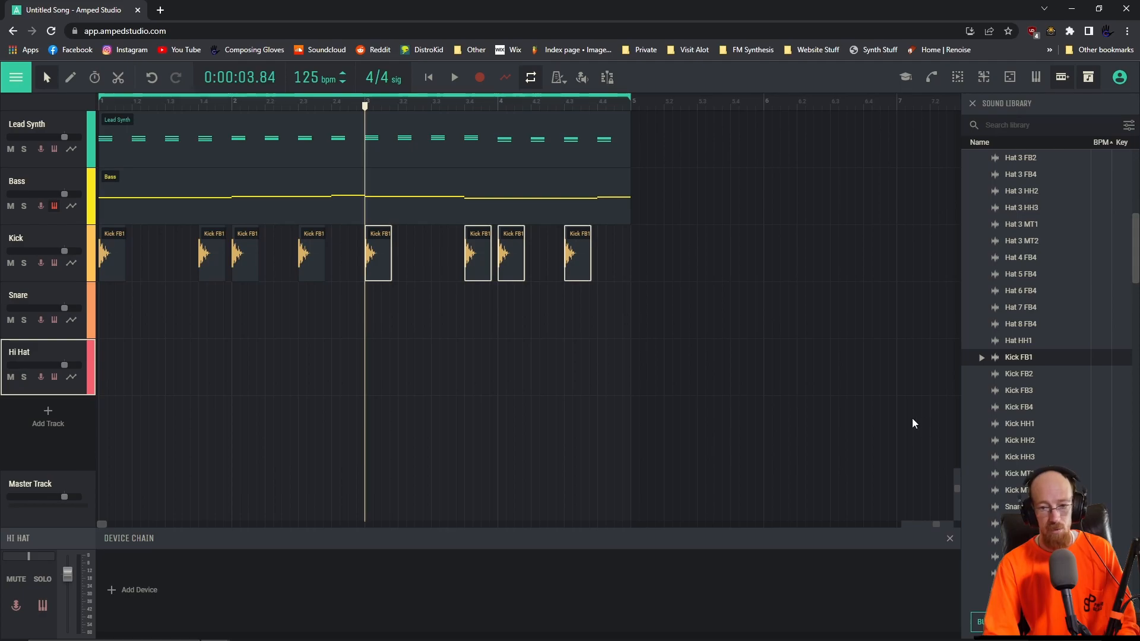
- Check the kick positions with the playhead at 2.3, 3.1, 3.4 and 4.3, and play the song from the start
{"action": "left_click_drag", "start_coordinate": [231, 107], "coordinate": [92, 113]}
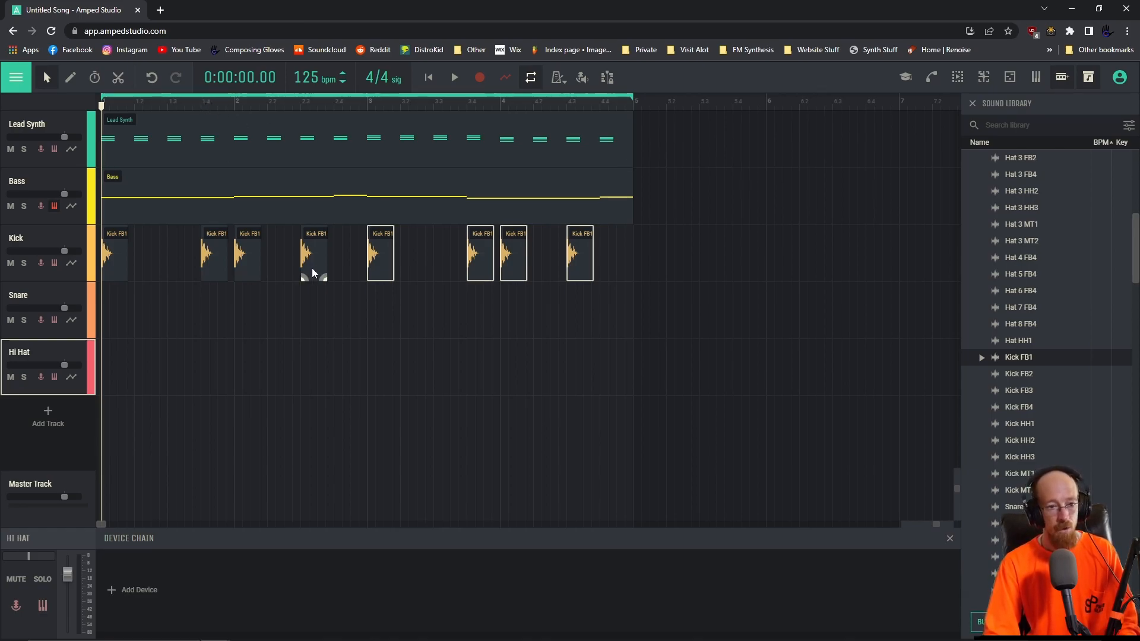
{"action": "left_click", "coordinate": [305, 106]}
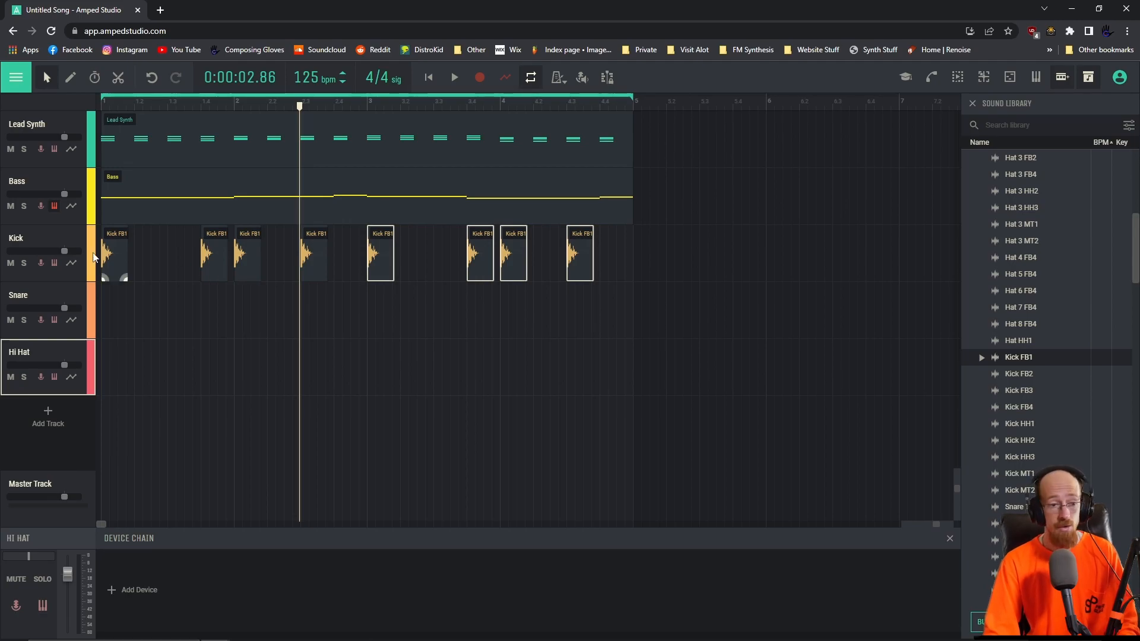
{"action": "left_click", "coordinate": [370, 106]}
{"action": "left_click", "coordinate": [470, 106]}
{"action": "left_click", "coordinate": [576, 108]}
{"action": "left_click_drag", "start_coordinate": [375, 104], "coordinate": [5, 154]}
{"action": "key", "text": "space"}
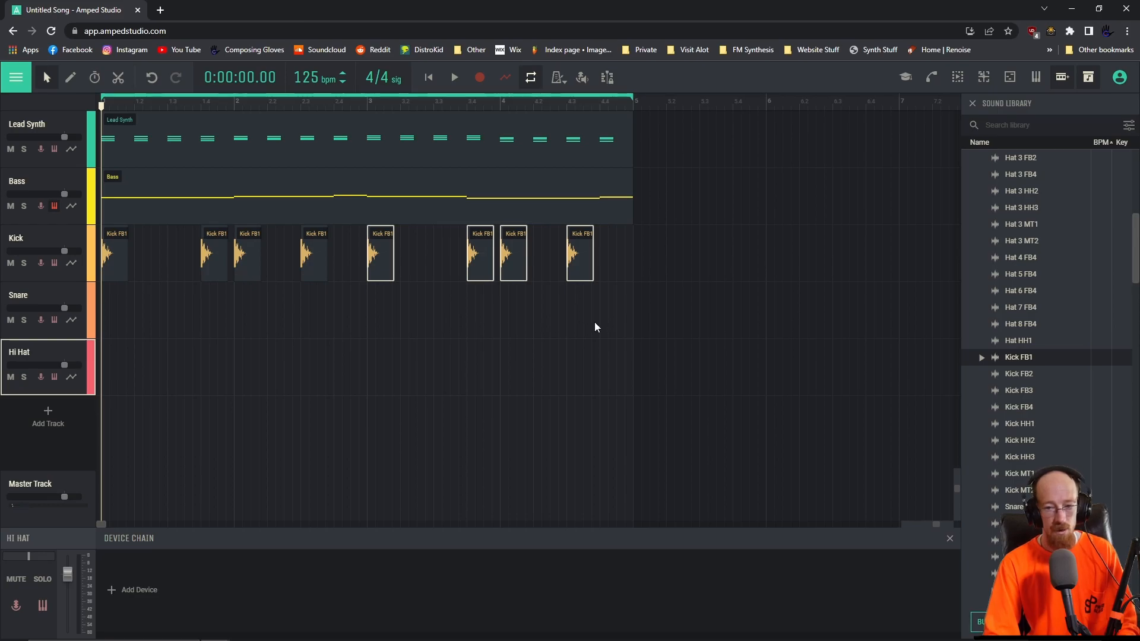
- Preview the Snare 1 HH1 one-shot and place it on the Snare track at beat 3 of bar 1
{"action": "scroll", "coordinate": [1038, 267], "scroll_direction": "up", "scroll_amount": 8}
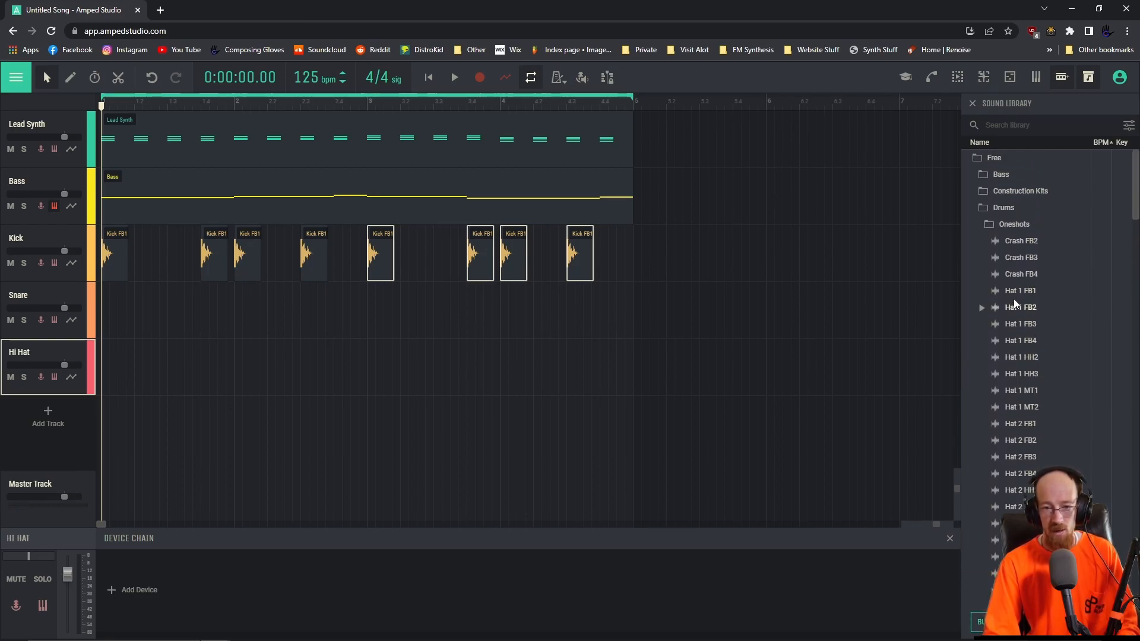
{"action": "scroll", "coordinate": [1021, 320], "scroll_direction": "down", "scroll_amount": 8}
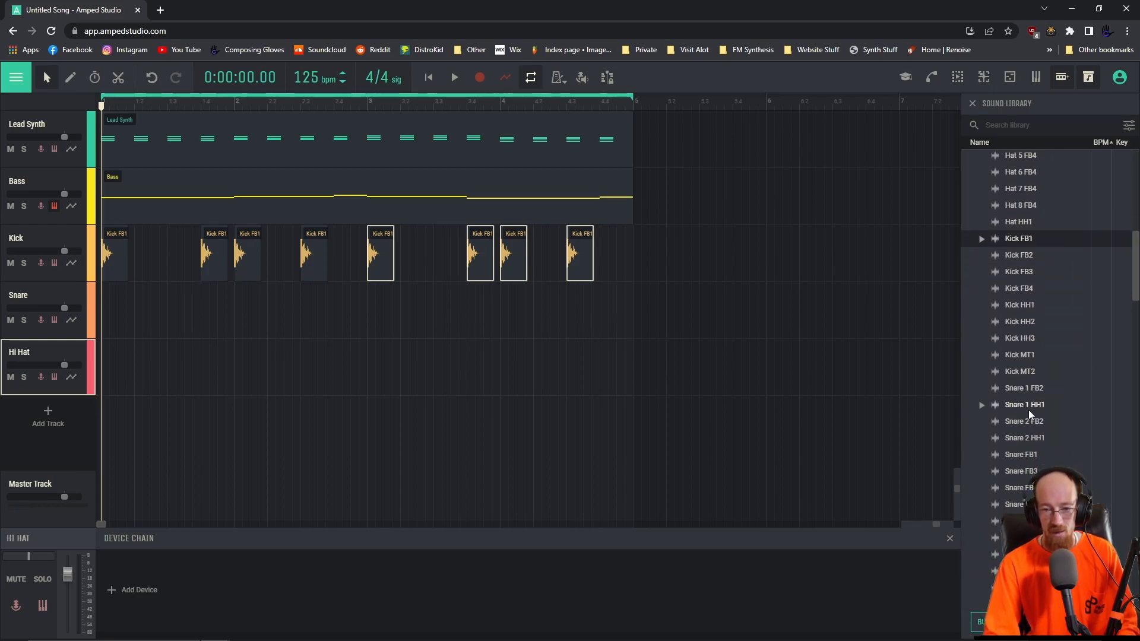
{"action": "left_click", "coordinate": [981, 405]}
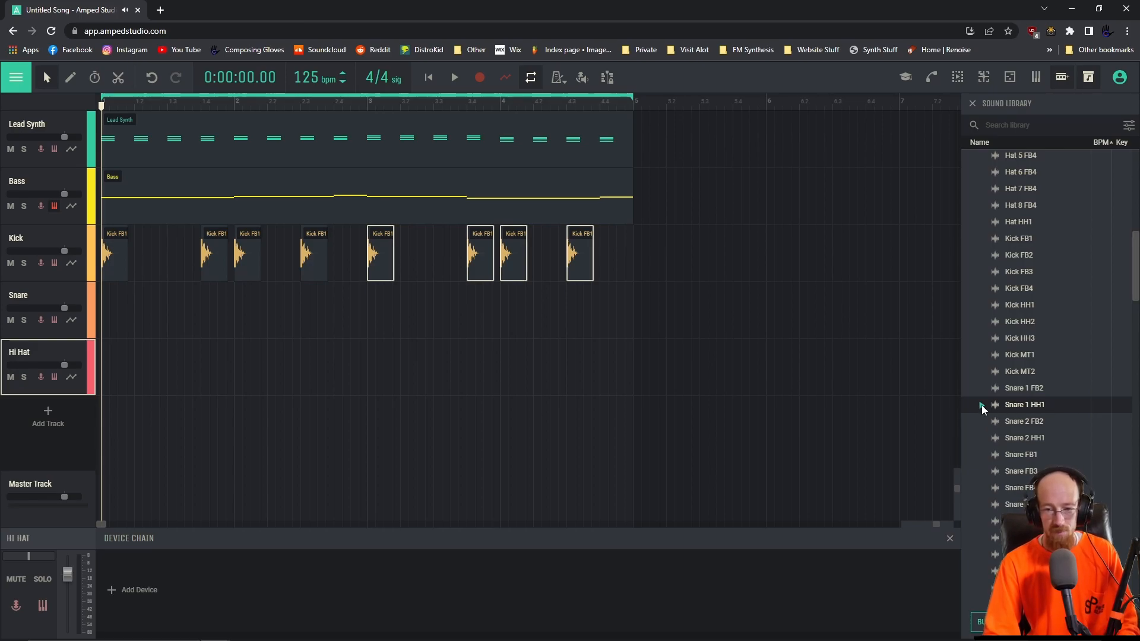
{"action": "left_click_drag", "start_coordinate": [1010, 406], "coordinate": [178, 324]}
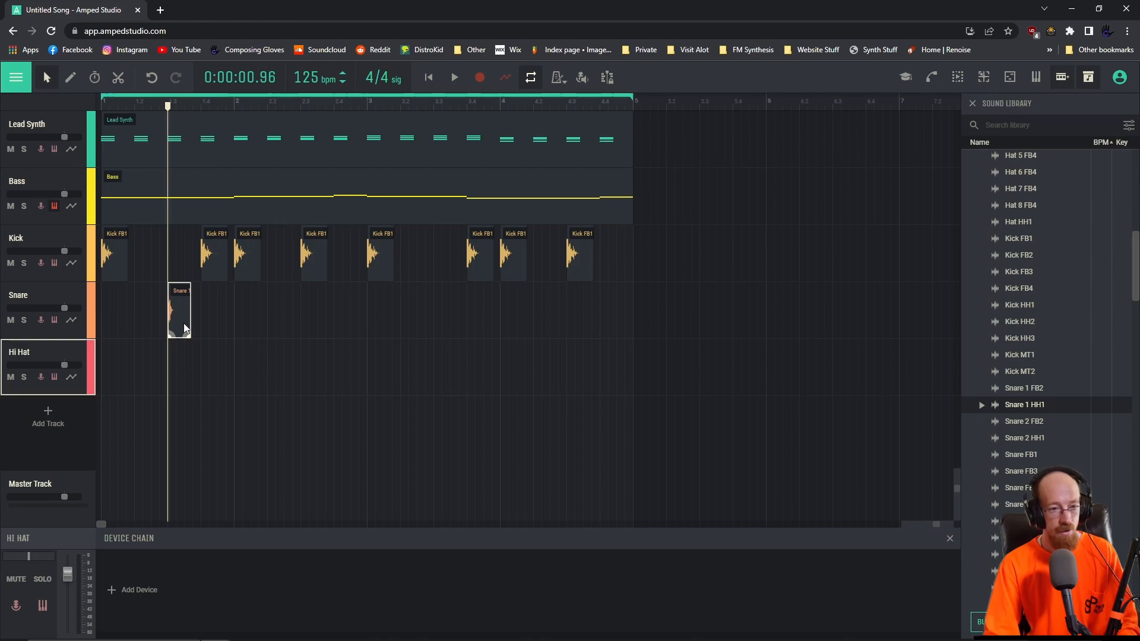
- Copy the snare clip to beat 2 of bar 2, beat 3 of bar 3 and beat 2 of bar 4
{"action": "left_click_drag", "start_coordinate": [279, 326], "coordinate": [277, 315]}
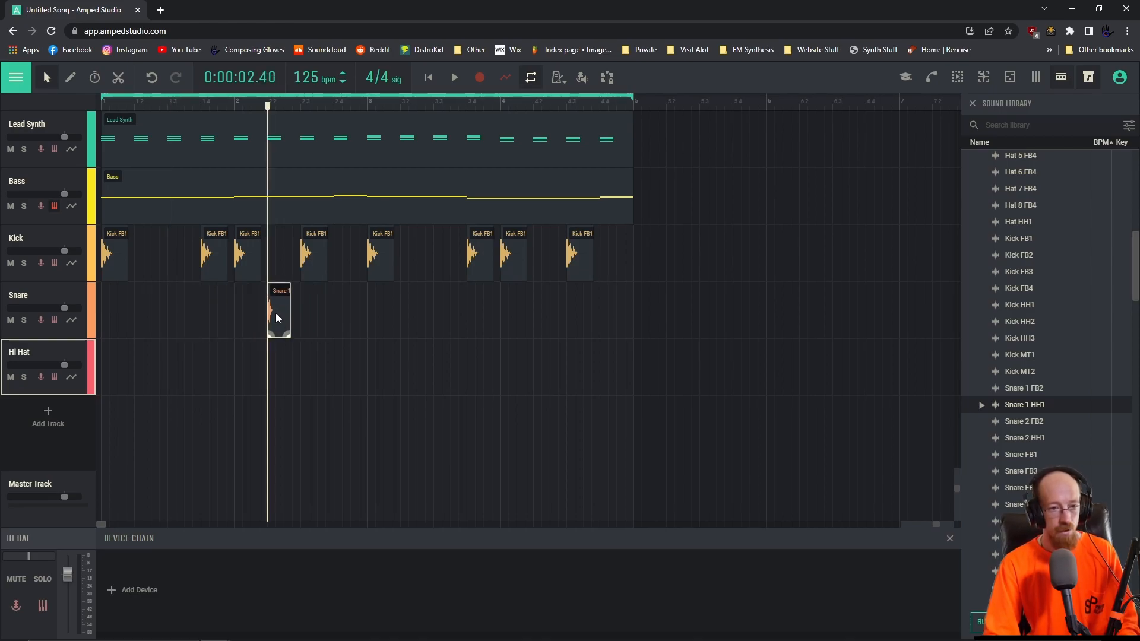
{"action": "left_click", "coordinate": [181, 323]}
{"action": "left_click_drag", "start_coordinate": [180, 315], "coordinate": [404, 326]}
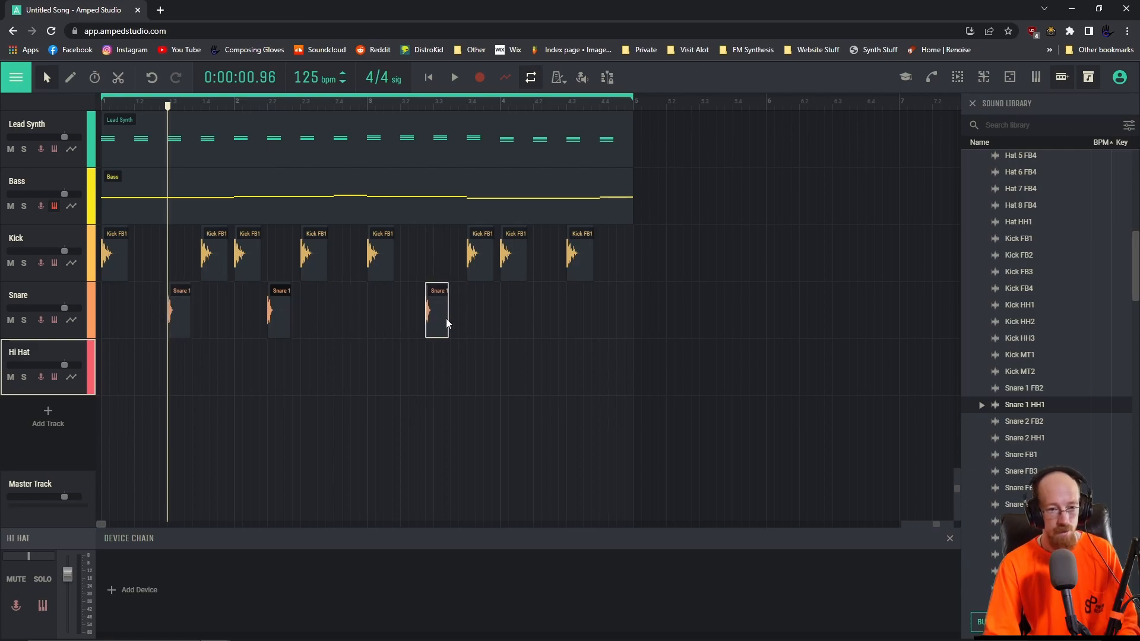
{"action": "left_click", "coordinate": [447, 321]}
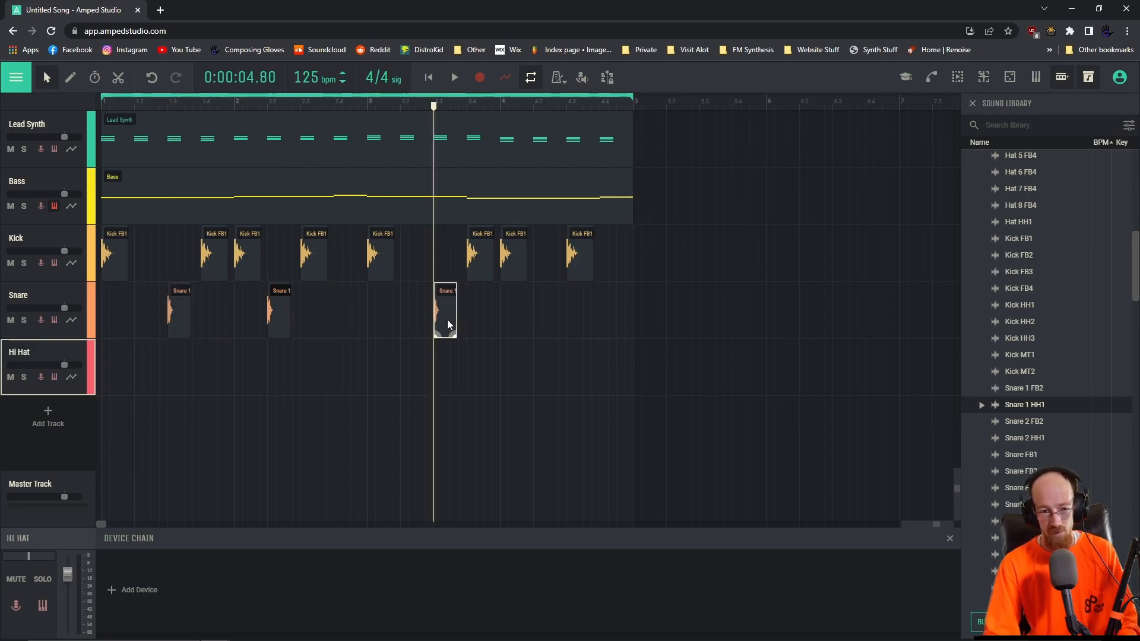
{"action": "left_click_drag", "start_coordinate": [444, 315], "coordinate": [531, 318]}
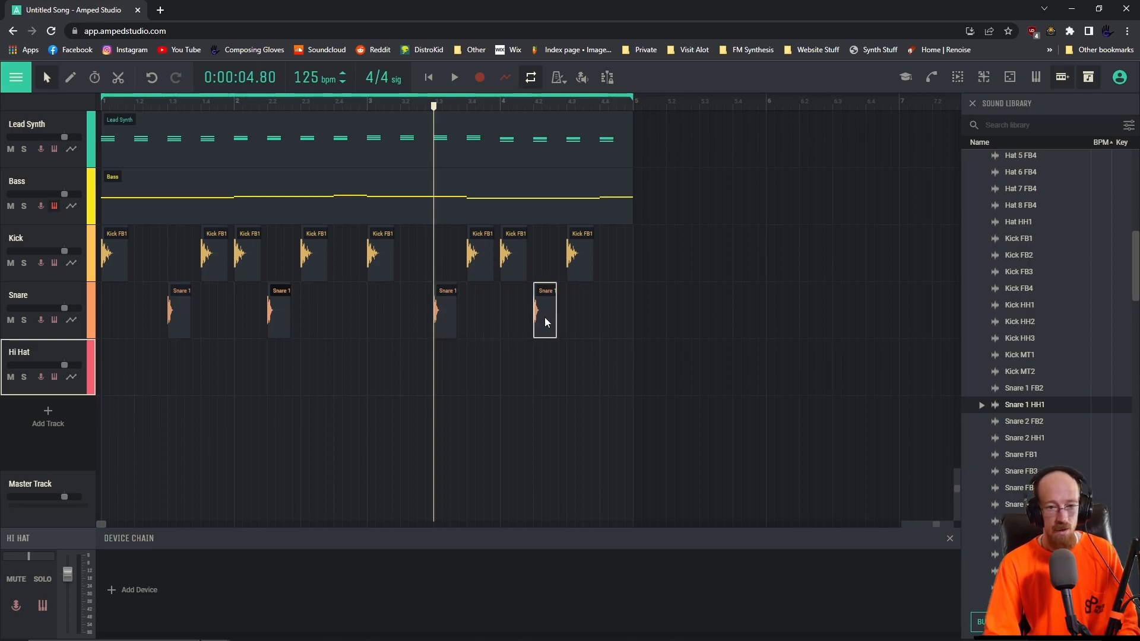
- Move the bar 4 snare clip to beat 3 and the bar 2 snare clip to beat 3, removing the leftover clip at 2.2
{"action": "left_click_drag", "start_coordinate": [580, 316], "coordinate": [578, 317]}
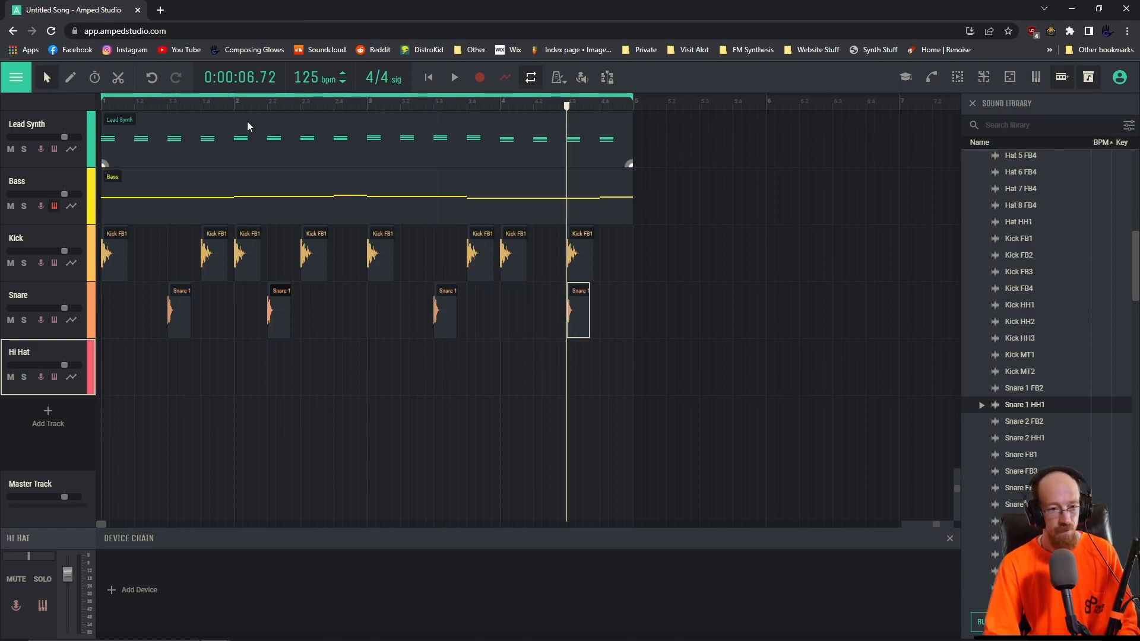
{"action": "left_click_drag", "start_coordinate": [288, 321], "coordinate": [323, 322]}
{"action": "left_click", "coordinate": [279, 318]}
{"action": "key", "text": "Delete"}
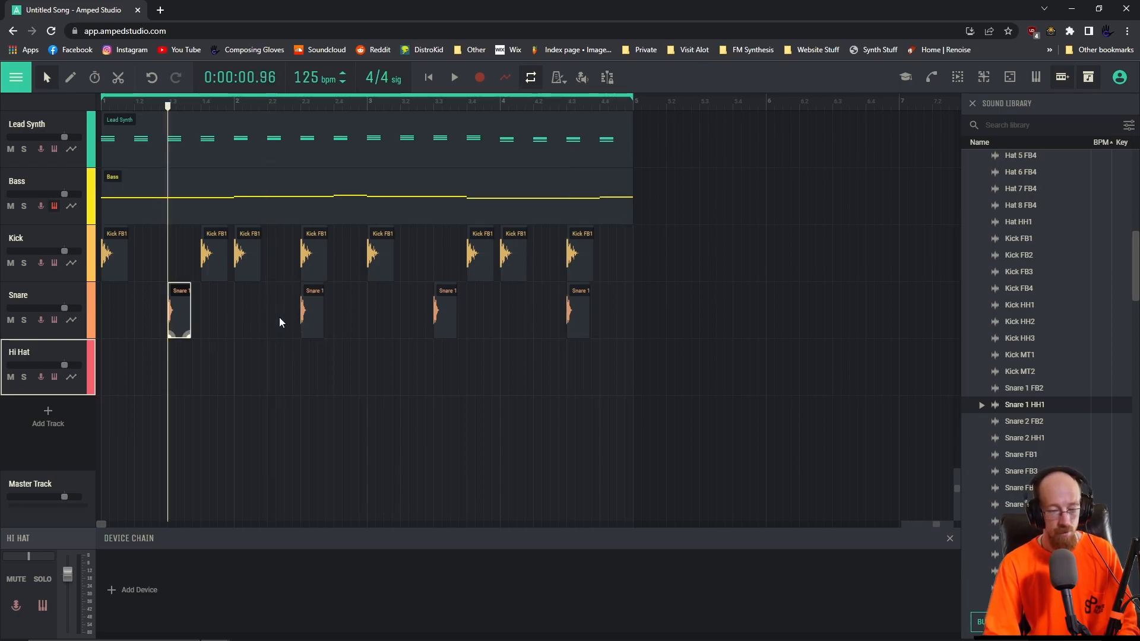
- Check the snare positions in bars 3 and 4 and play the song from the start
{"action": "left_click", "coordinate": [442, 315]}
{"action": "left_click", "coordinate": [569, 322]}
{"action": "key", "text": "space"}
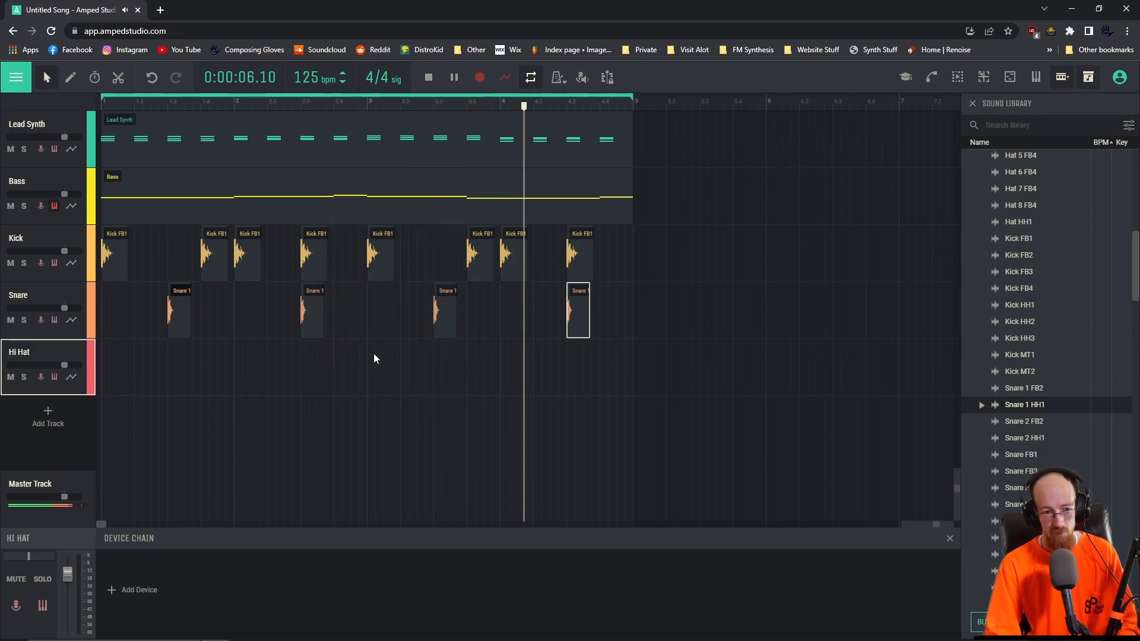
{"action": "key", "text": "space"}
- Try an extra snare hit after beat 3 of bar 1, remove it and return the first snare clip to beat 3
{"action": "left_click_drag", "start_coordinate": [180, 320], "coordinate": [223, 319]}
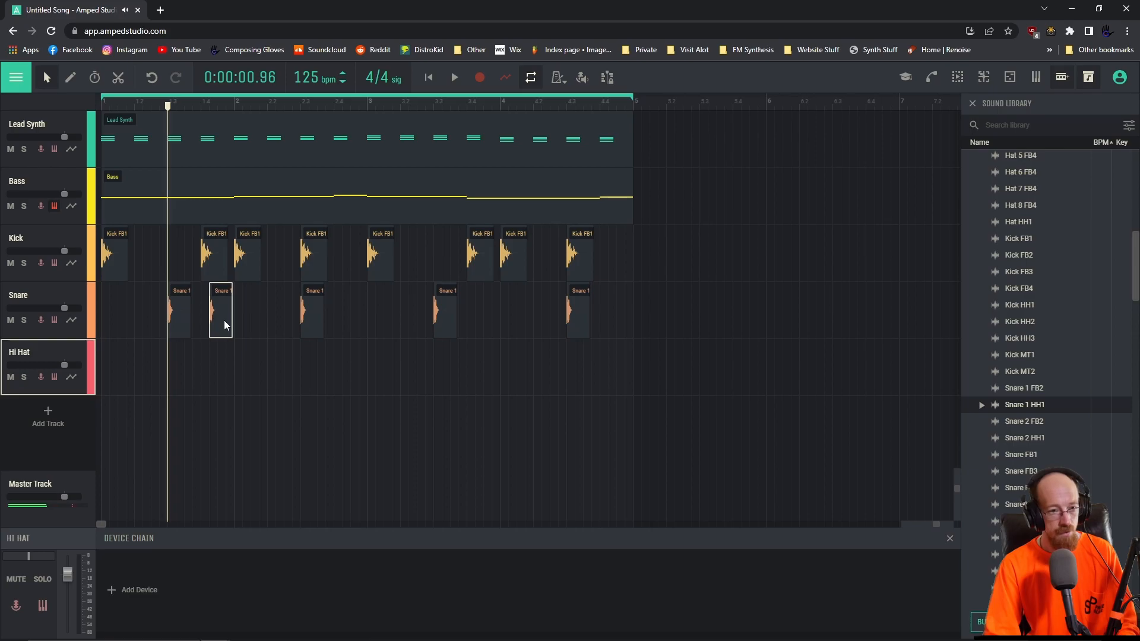
{"action": "key", "text": "Delete"}
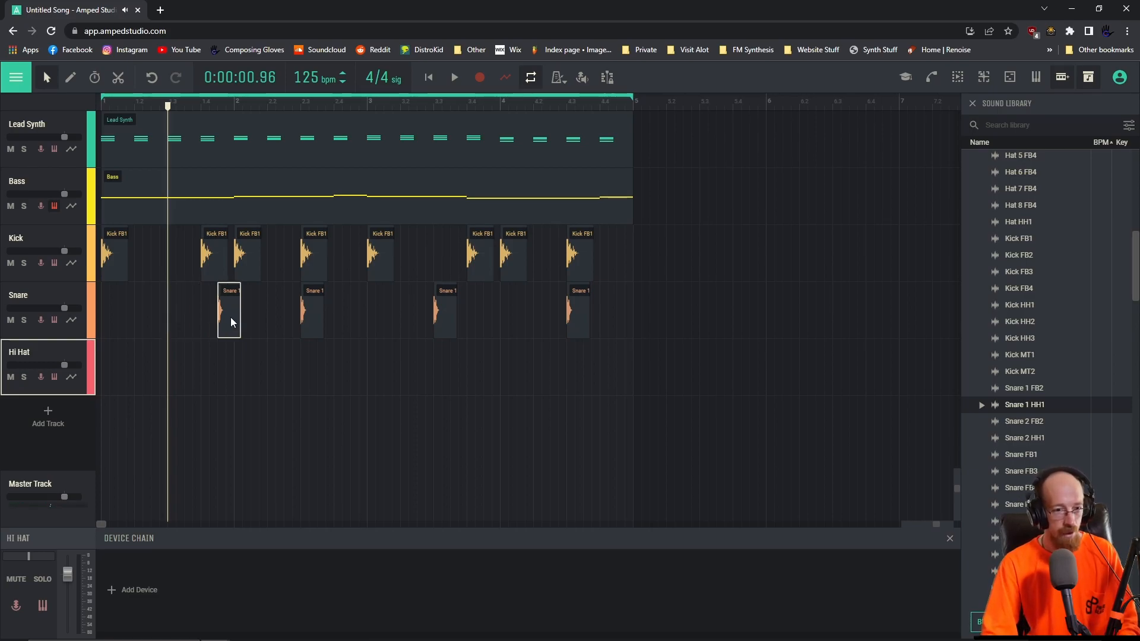
{"action": "left_click_drag", "start_coordinate": [191, 317], "coordinate": [184, 319]}
{"action": "left_click", "coordinate": [107, 102]}
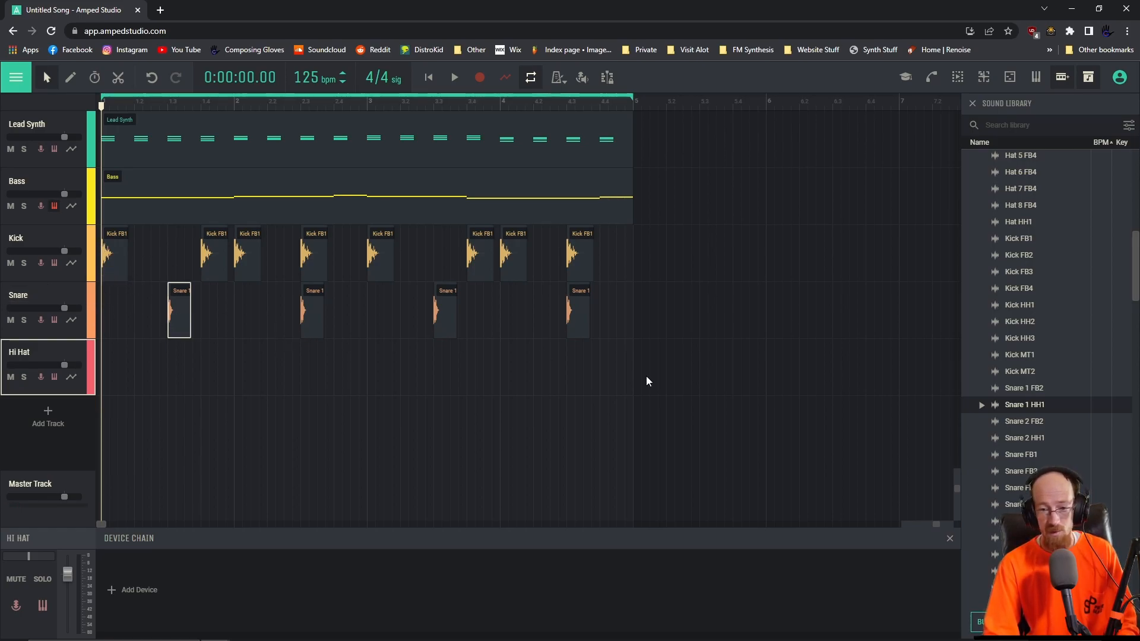
- Preview several Hat one-shots in the library and place Hat 2 MT2 on the Hi Hat track at the start of bar 1
{"action": "scroll", "coordinate": [1019, 354], "scroll_direction": "up", "scroll_amount": 5}
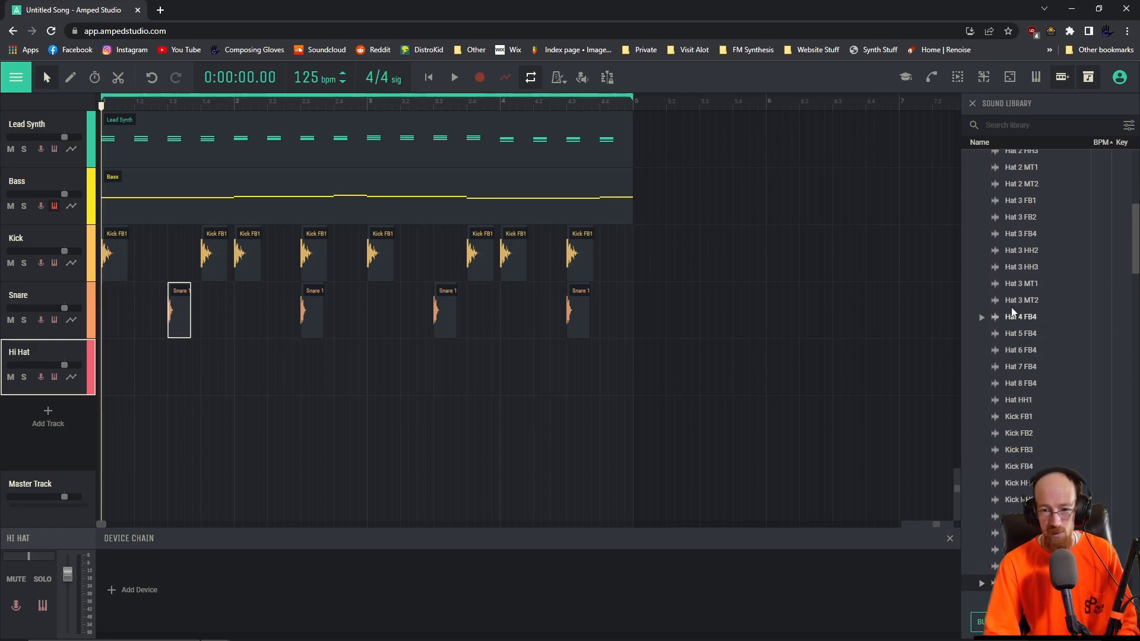
{"action": "left_click", "coordinate": [1014, 283]}
{"action": "left_click", "coordinate": [1010, 266]}
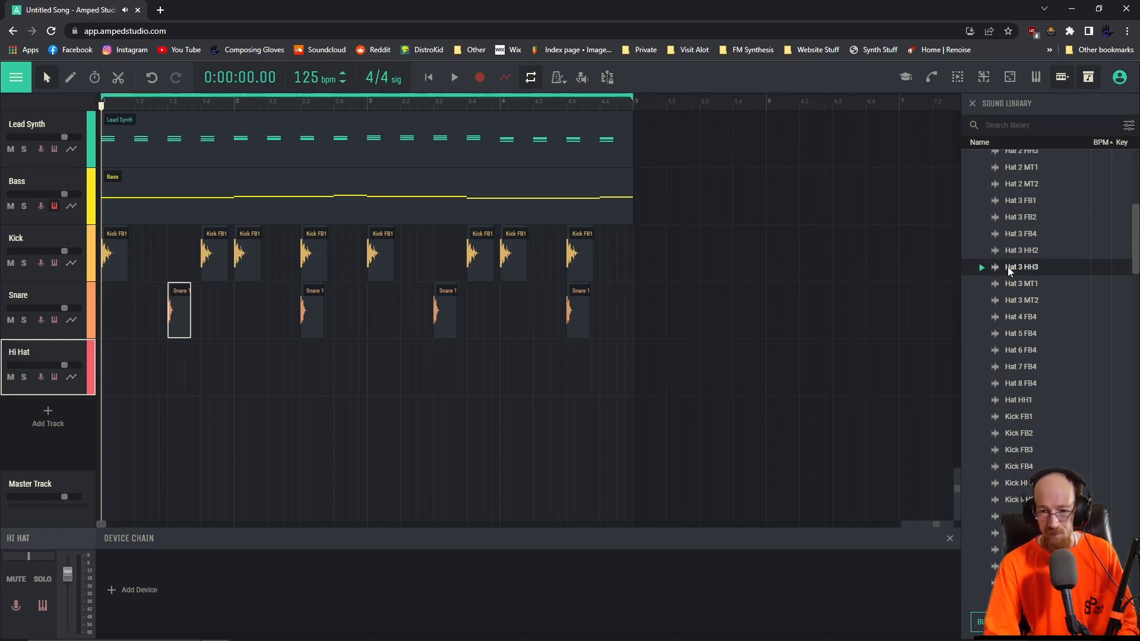
{"action": "scroll", "coordinate": [1011, 303], "scroll_direction": "up", "scroll_amount": 1}
{"action": "left_click", "coordinate": [1006, 309]}
{"action": "left_click", "coordinate": [1013, 295]}
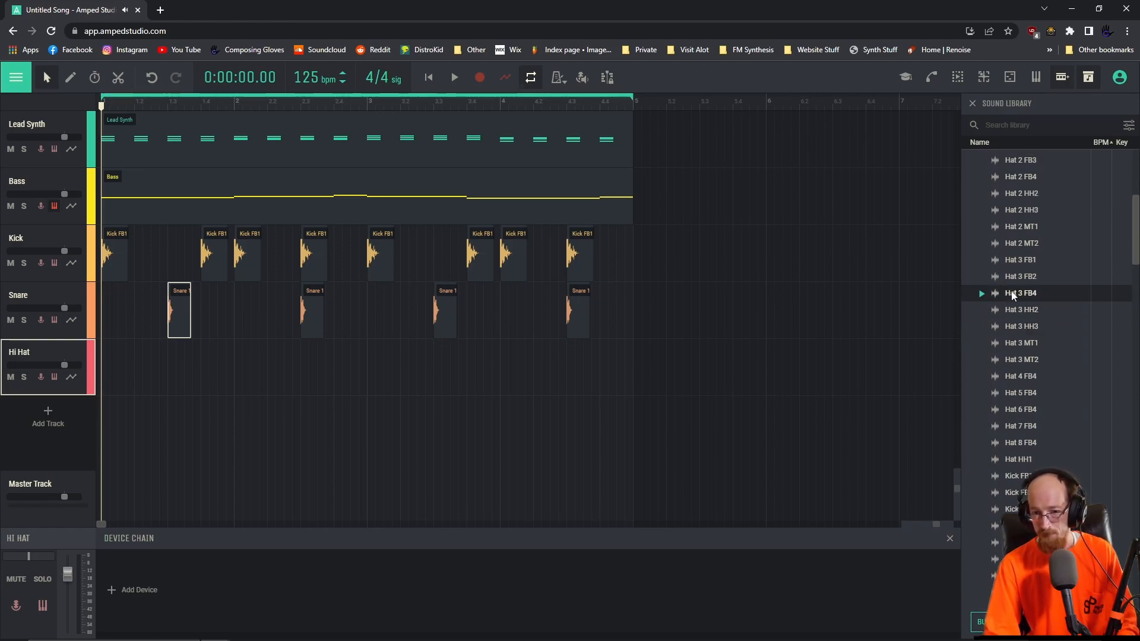
{"action": "left_click", "coordinate": [1013, 278]}
{"action": "left_click", "coordinate": [1012, 261]}
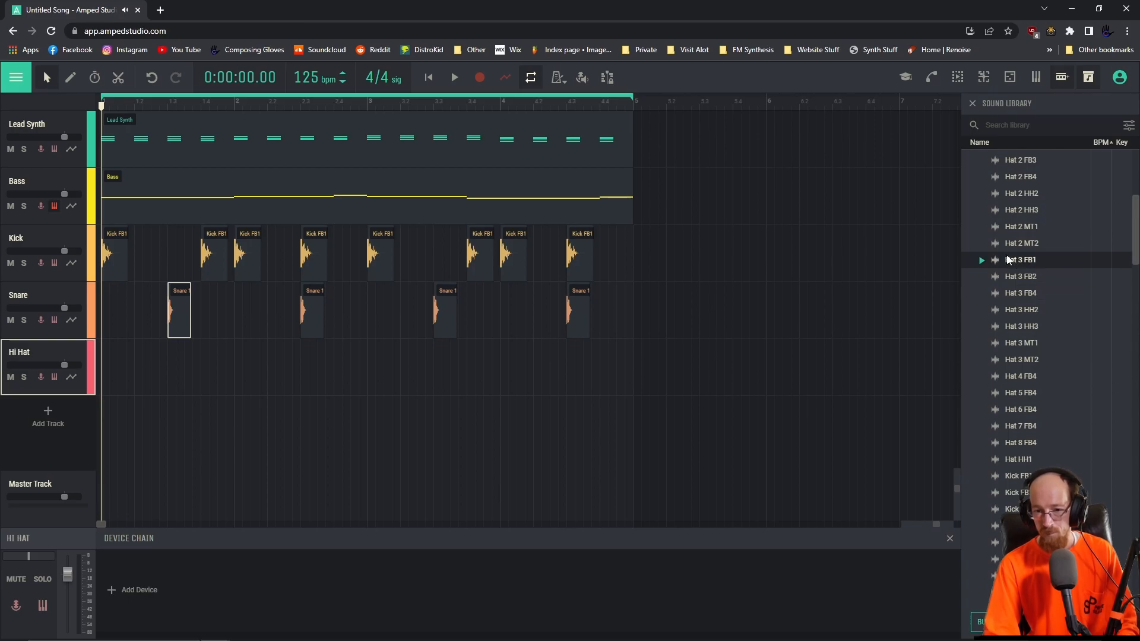
{"action": "left_click", "coordinate": [1008, 245]}
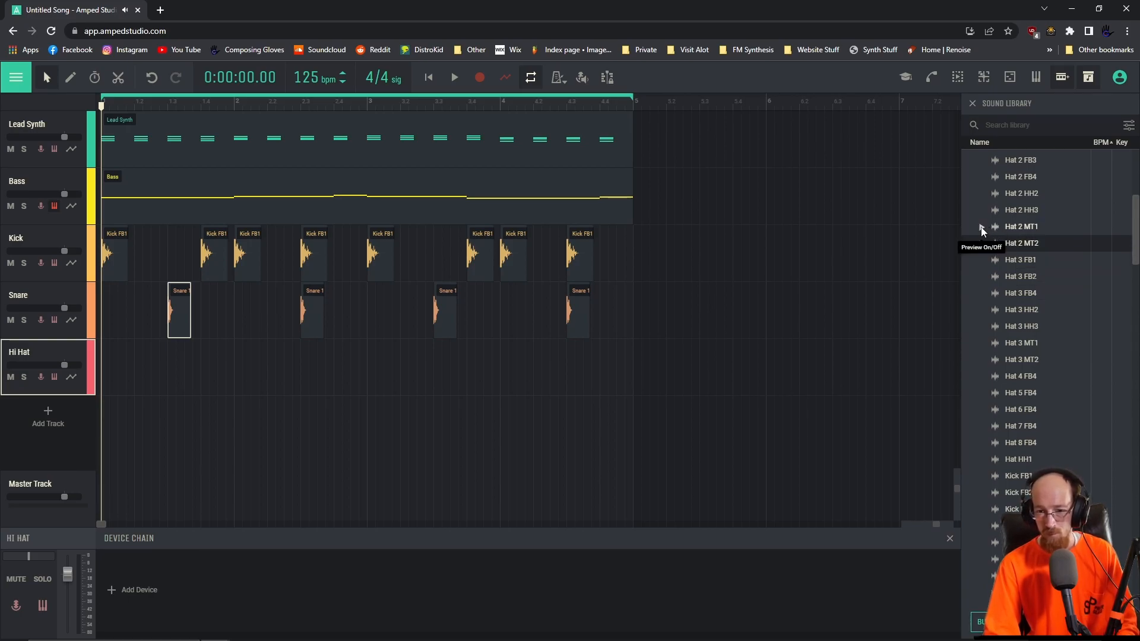
{"action": "left_click", "coordinate": [983, 227]}
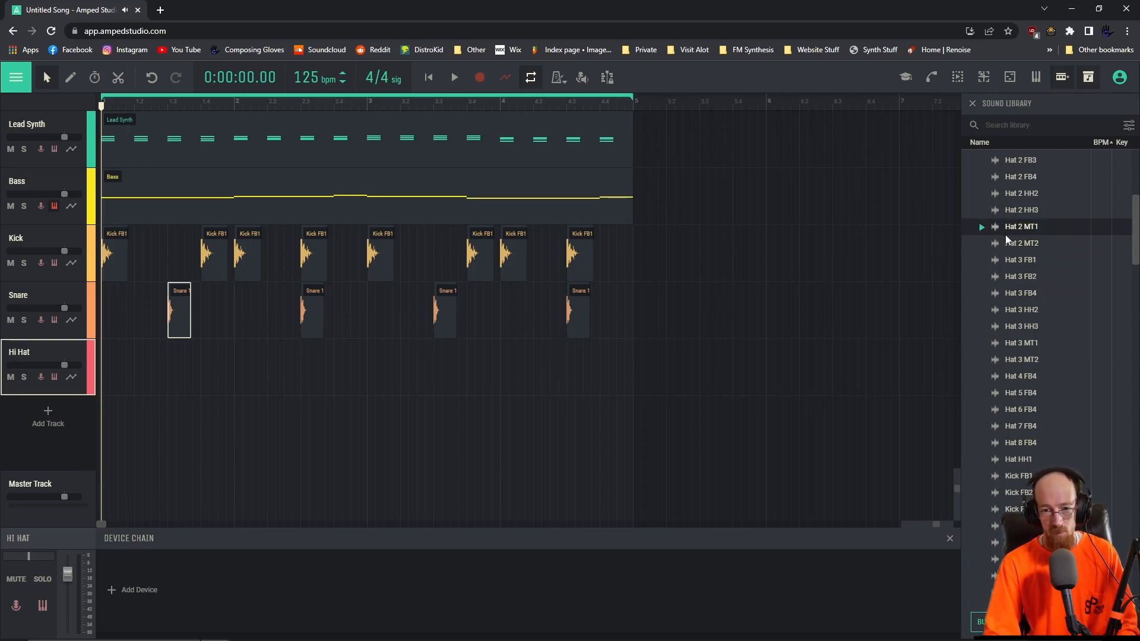
{"action": "left_click_drag", "start_coordinate": [1022, 243], "coordinate": [106, 372]}
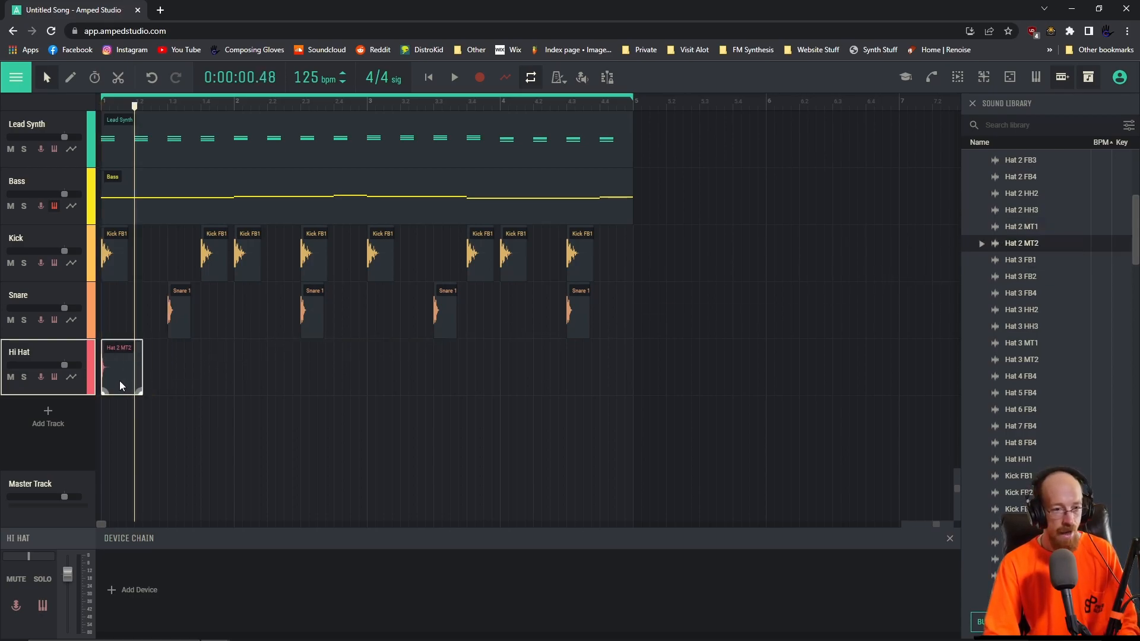
- Trim the hat clip to fit within a sixteenth note and fill beat 1 of bar 1 with four evenly spaced hats
{"action": "scroll", "coordinate": [127, 386], "scroll_direction": "up", "scroll_amount": 3}
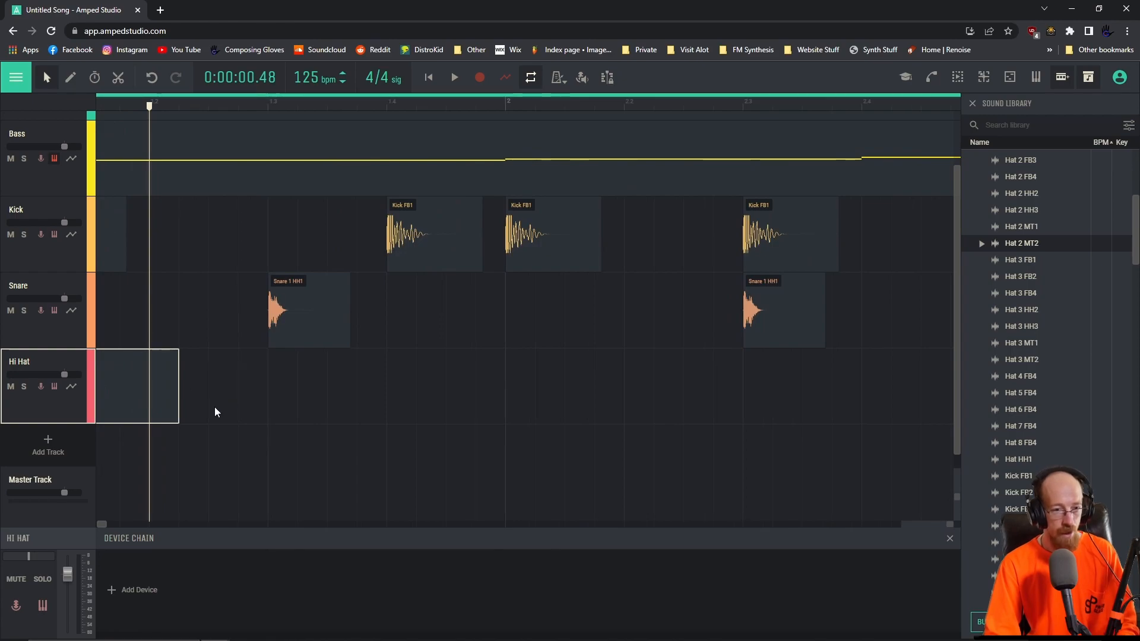
{"action": "scroll", "coordinate": [218, 406], "scroll_direction": "left", "scroll_amount": 2}
{"action": "left_click_drag", "start_coordinate": [249, 418], "coordinate": [101, 402]}
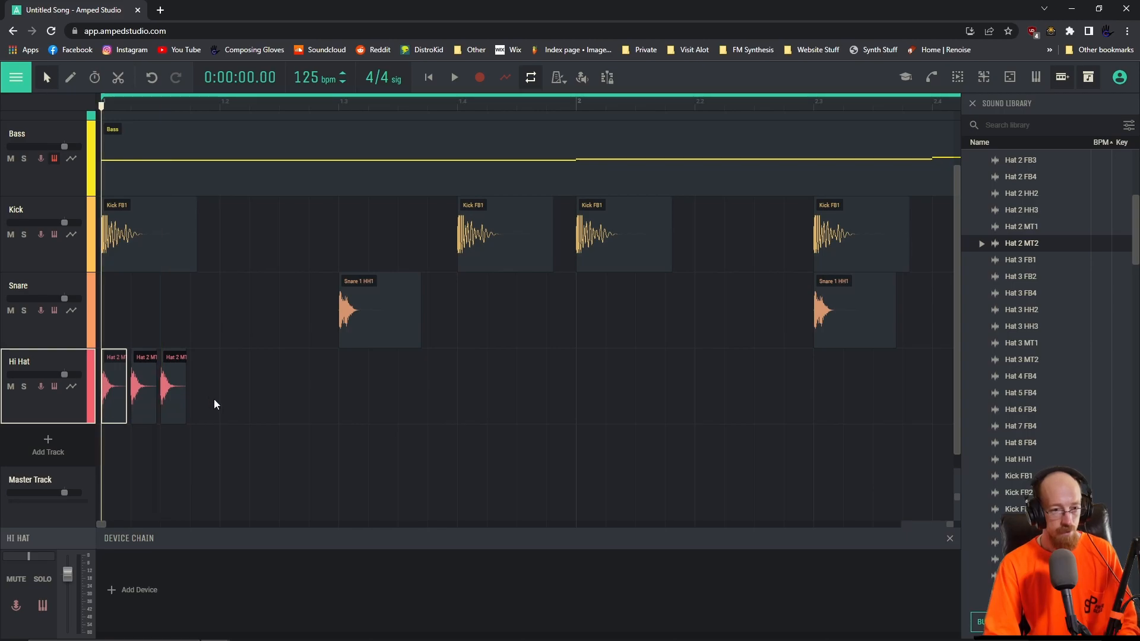
{"action": "left_click_drag", "start_coordinate": [223, 393], "coordinate": [78, 398]}
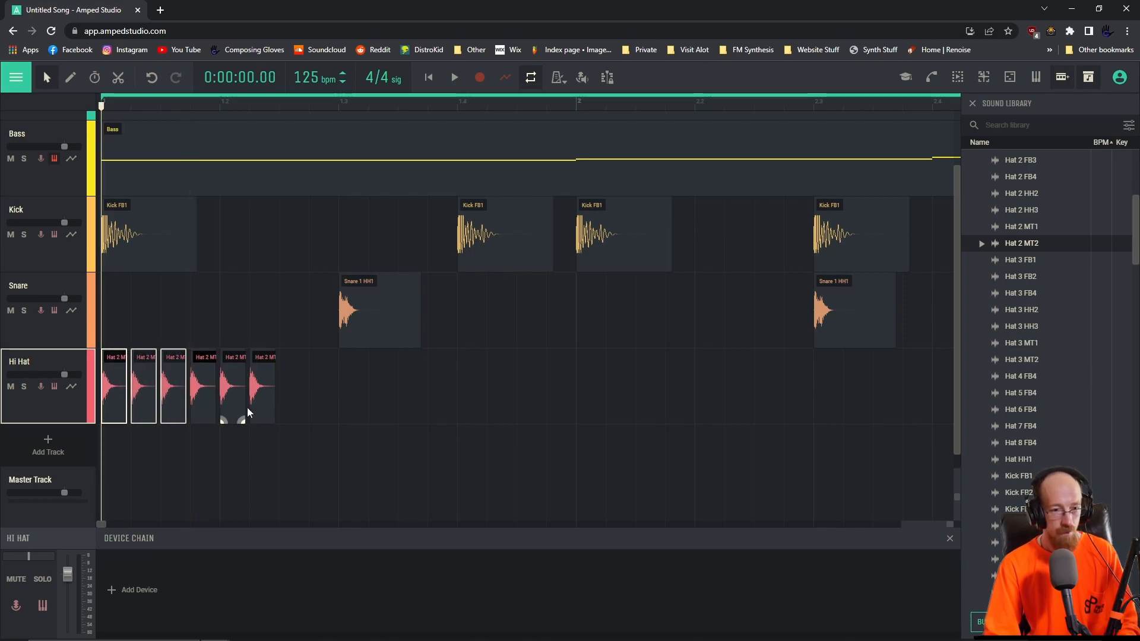
{"action": "left_click_drag", "start_coordinate": [299, 383], "coordinate": [70, 394]}
{"action": "key", "text": "Delete"}
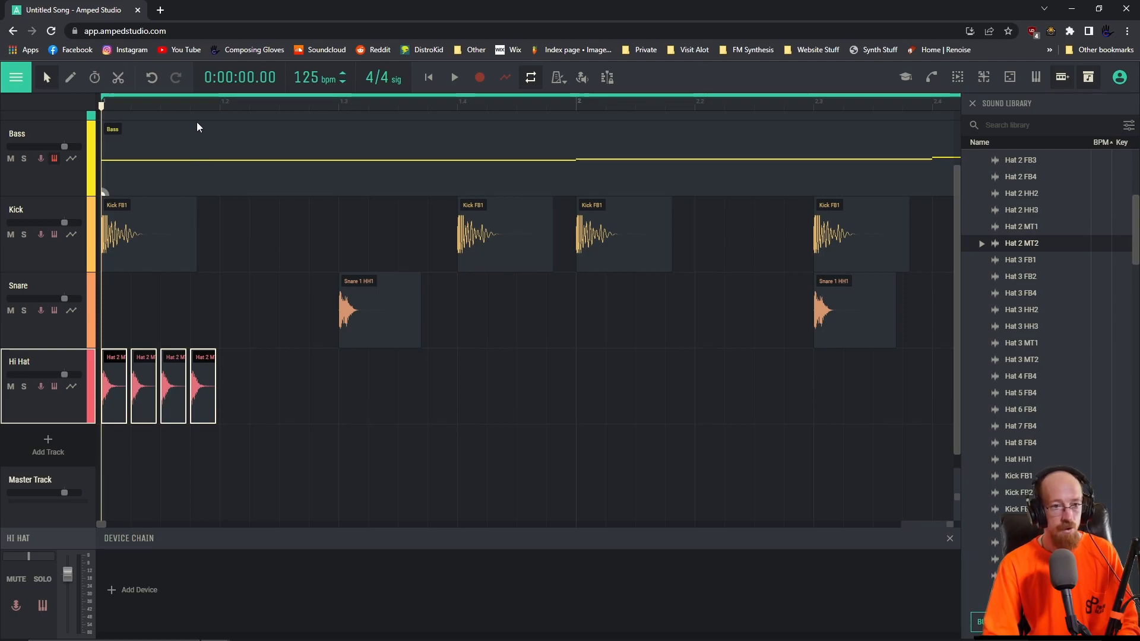
- Copy the four hat clips to beats 2, 3 and 4 of bar 1
{"action": "left_click", "coordinate": [221, 102]}
{"action": "key", "text": "ctrl+v"}
{"action": "left_click", "coordinate": [344, 102]}
{"action": "key", "text": "ctrl+v"}
{"action": "left_click", "coordinate": [460, 102]}
{"action": "key", "text": "ctrl+v"}
- Copy the full bar of hat clips to the starts of bars 2, 3 and 4
{"action": "left_click_drag", "start_coordinate": [525, 394], "coordinate": [86, 388]}
{"action": "scroll", "coordinate": [546, 411], "scroll_direction": "up", "scroll_amount": 2}
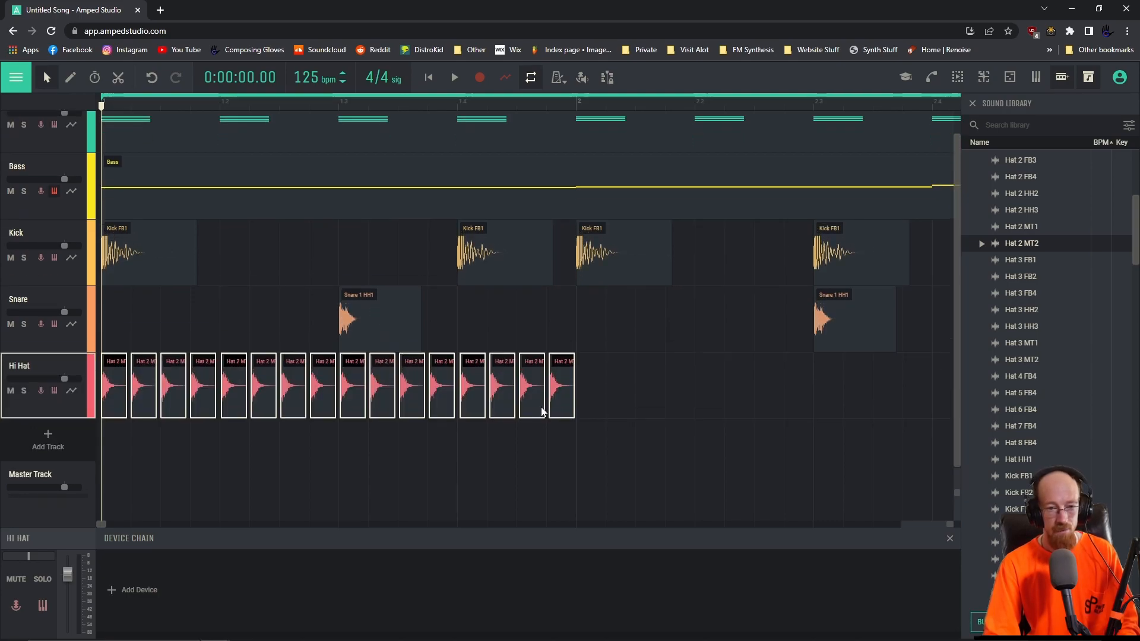
{"action": "scroll", "coordinate": [536, 407], "scroll_direction": "down", "scroll_amount": 3, "text": "ctrl"}
{"action": "left_click", "coordinate": [235, 102]}
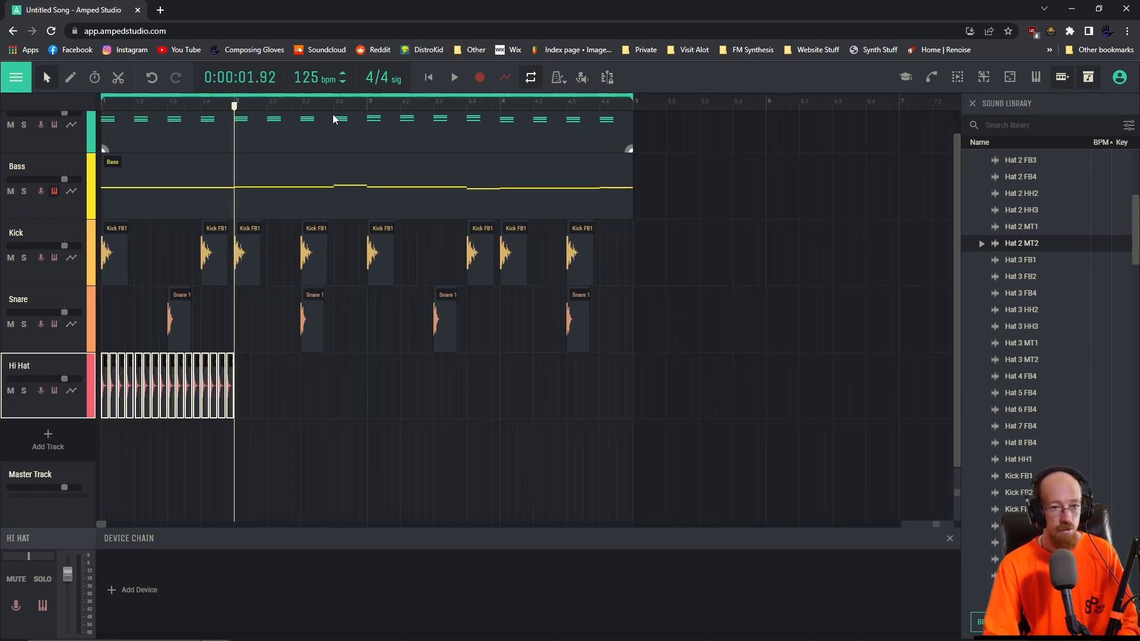
{"action": "key", "text": "ctrl+v"}
{"action": "left_click", "coordinate": [367, 103]}
{"action": "key", "text": "ctrl+v"}
{"action": "left_click", "coordinate": [500, 107]}
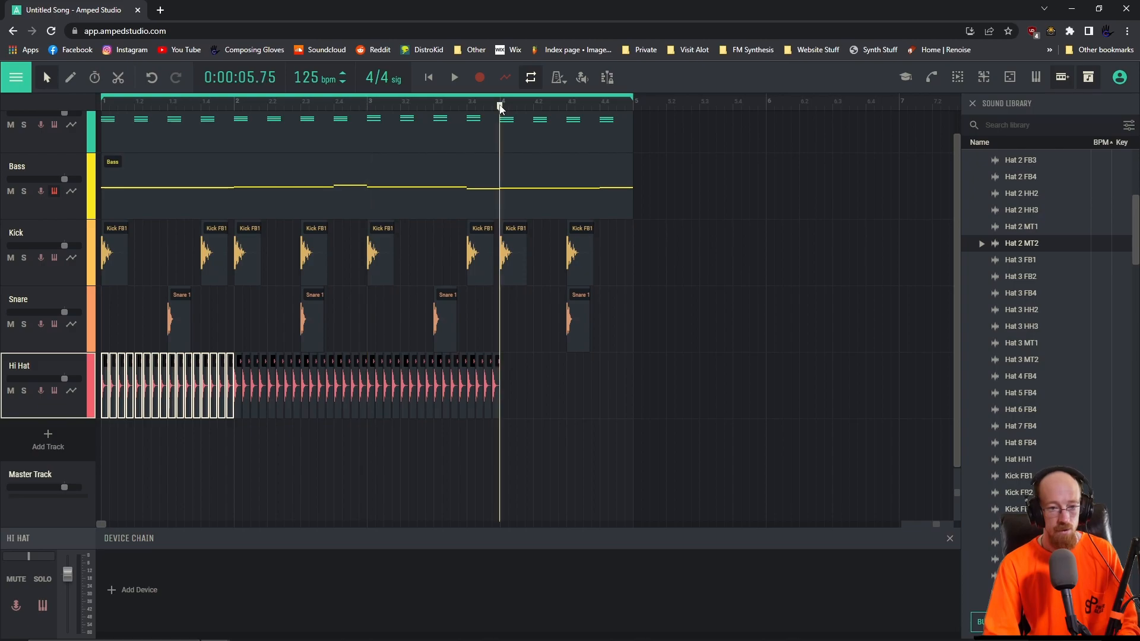
{"action": "key", "text": "ctrl+v"}
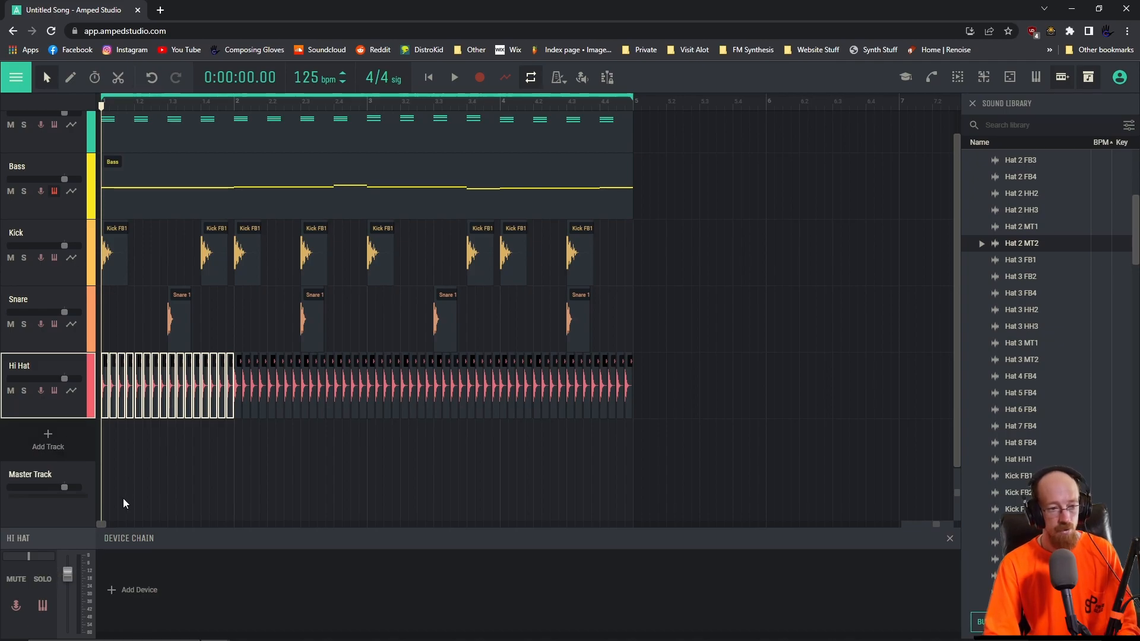
- Lower the Hi Hat track's volume to roughly the middle of its range and play the song
{"action": "left_click_drag", "start_coordinate": [68, 574], "coordinate": [72, 611]}
{"action": "key", "text": "space"}
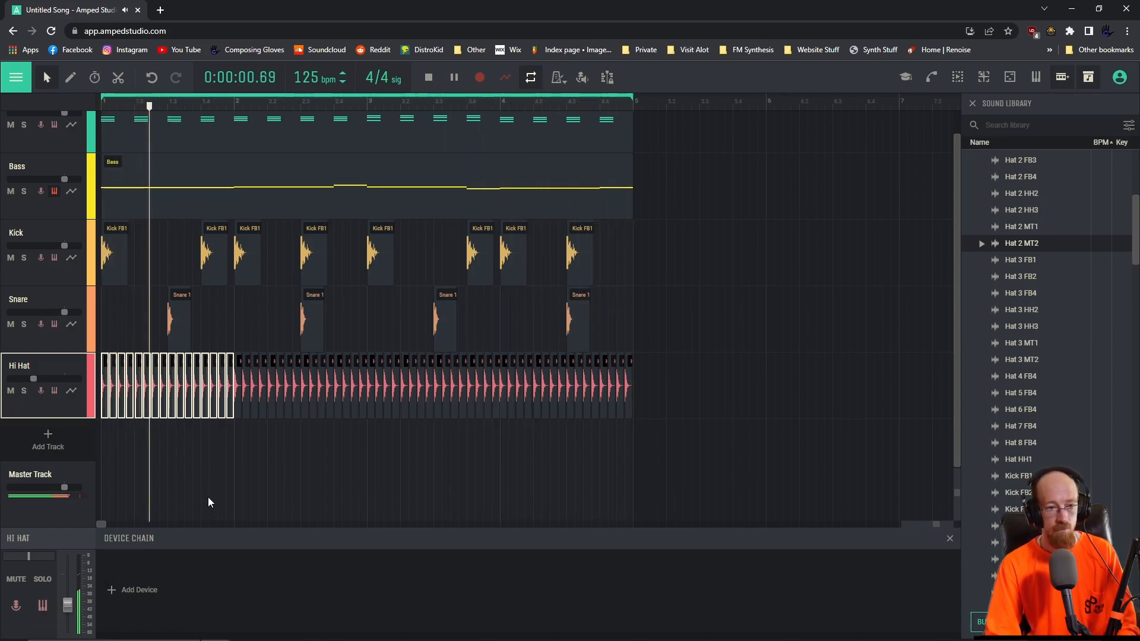
{"action": "key", "text": "space"}
- Add a Reverb effect to the Snare track and reduce its Size to about 0.274
{"action": "left_click", "coordinate": [58, 341]}
{"action": "left_click", "coordinate": [148, 589]}
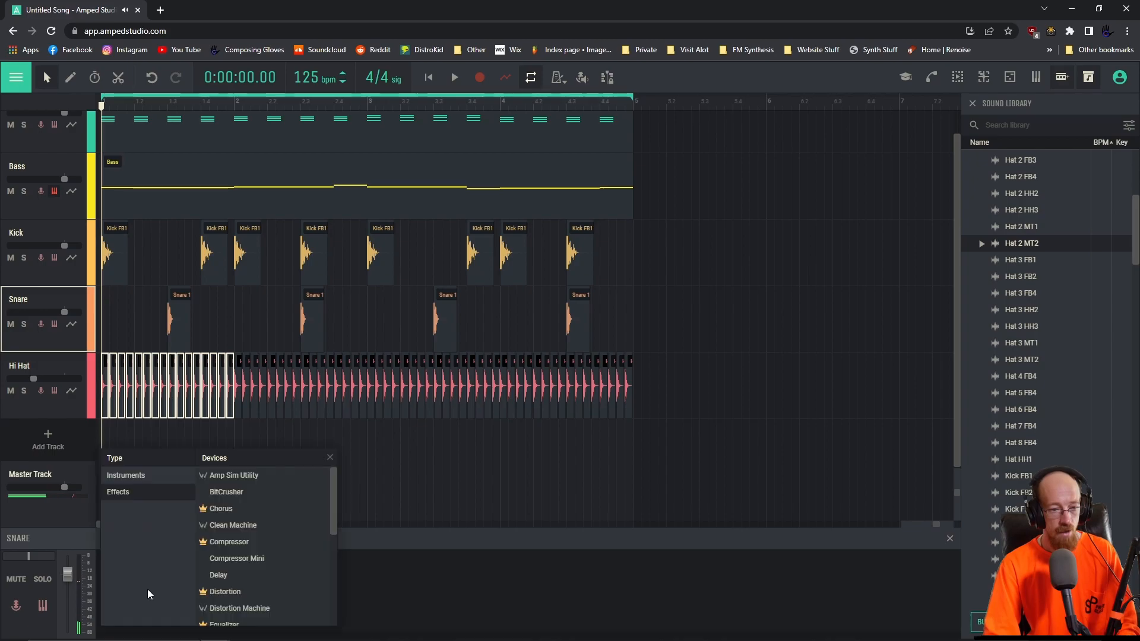
{"action": "scroll", "coordinate": [265, 555], "scroll_direction": "down", "scroll_amount": 2}
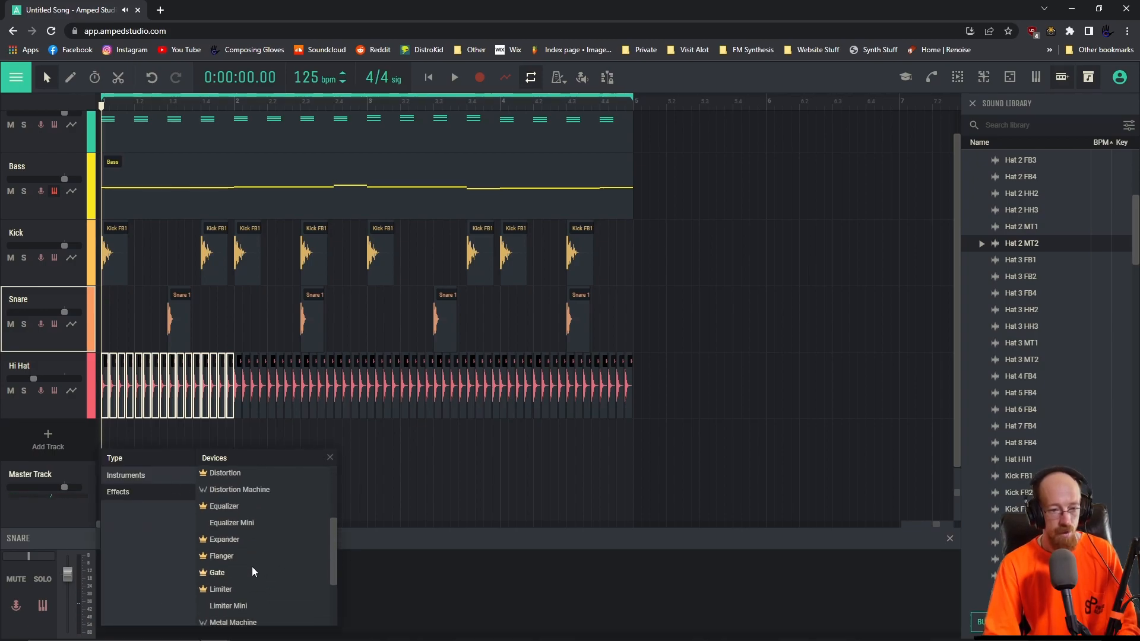
{"action": "scroll", "coordinate": [252, 567], "scroll_direction": "down", "scroll_amount": 3}
{"action": "left_click", "coordinate": [238, 565]}
{"action": "mouse_move", "coordinate": [130, 593]}
{"action": "left_click_drag", "start_coordinate": [129, 604], "coordinate": [129, 612]}
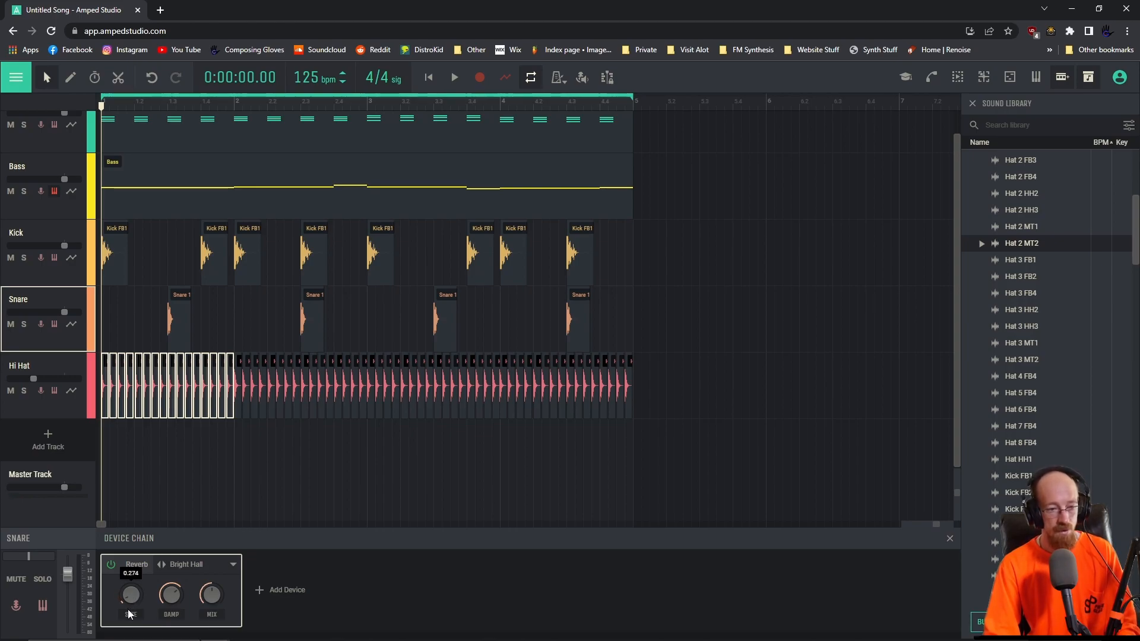
- Play the song from the start and fine-tune the snare reverb's Size while listening
{"action": "key", "text": "space"}
{"action": "mouse_move", "coordinate": [129, 599]}
{"action": "left_click_drag", "start_coordinate": [127, 597], "coordinate": [126, 603]}
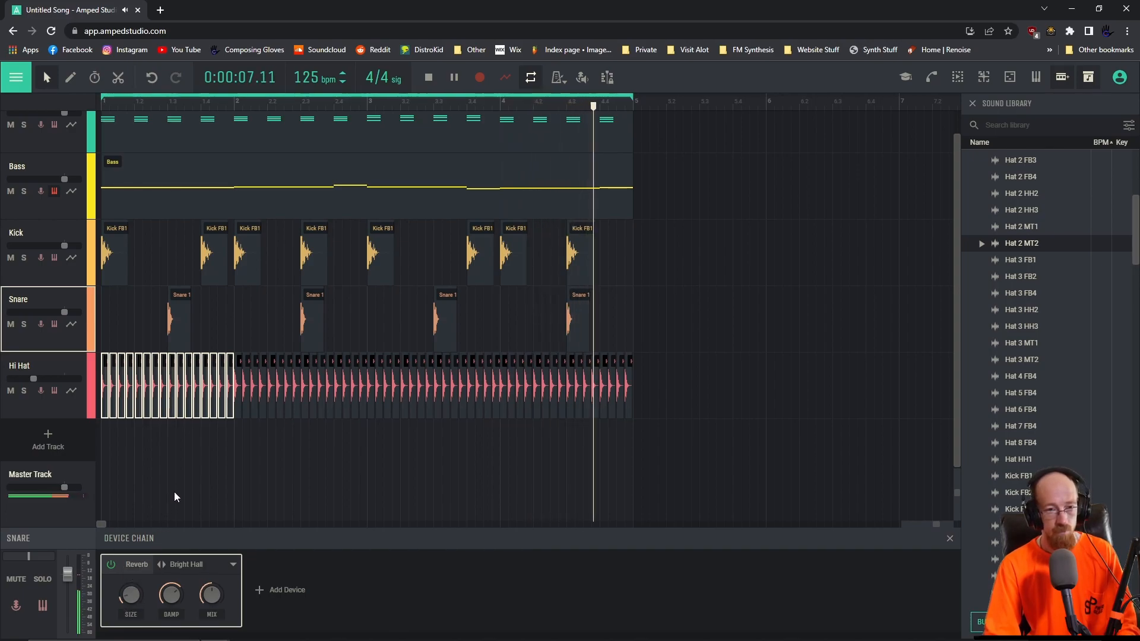
{"action": "scroll", "coordinate": [235, 452], "scroll_direction": "up", "scroll_amount": 1}
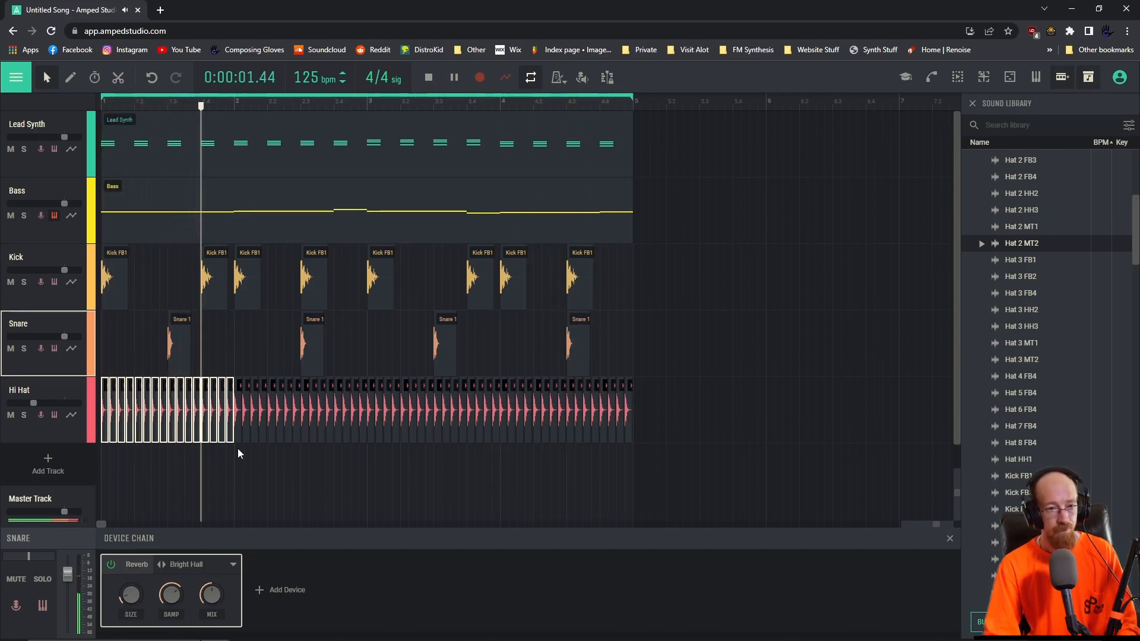
{"action": "key", "text": "space"}
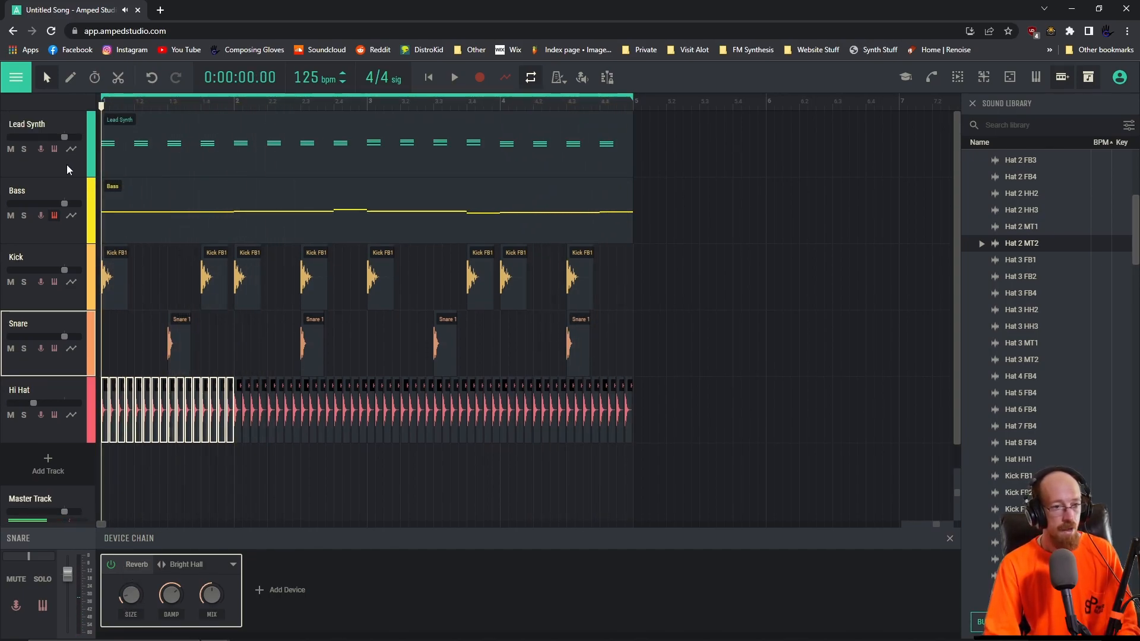
- Open the Lead Synth's VOLT Mini, set the amp envelope's attack to 7 ms and play the start of the song
{"action": "left_click", "coordinate": [66, 166]}
{"action": "left_click", "coordinate": [202, 594]}
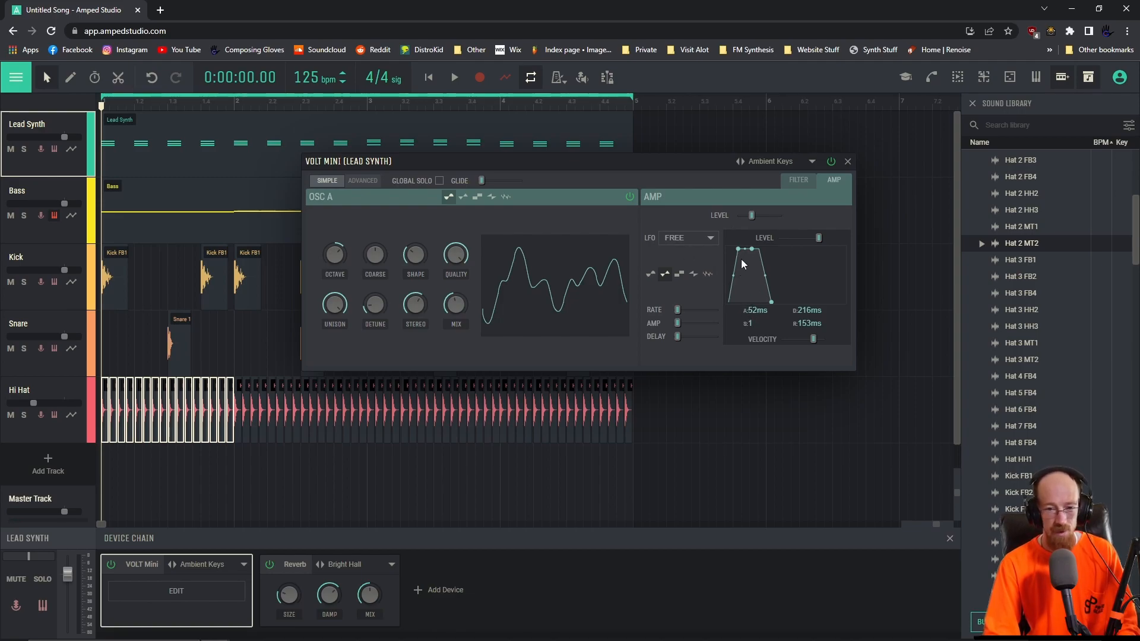
{"action": "left_click_drag", "start_coordinate": [741, 250], "coordinate": [735, 249]}
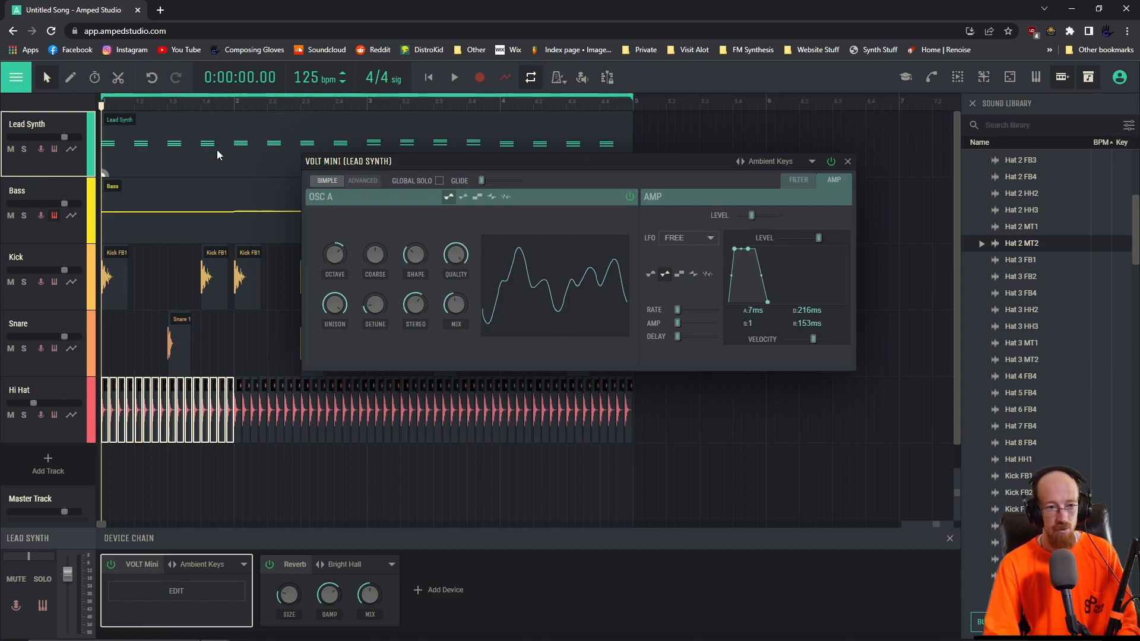
{"action": "key", "text": "space"}
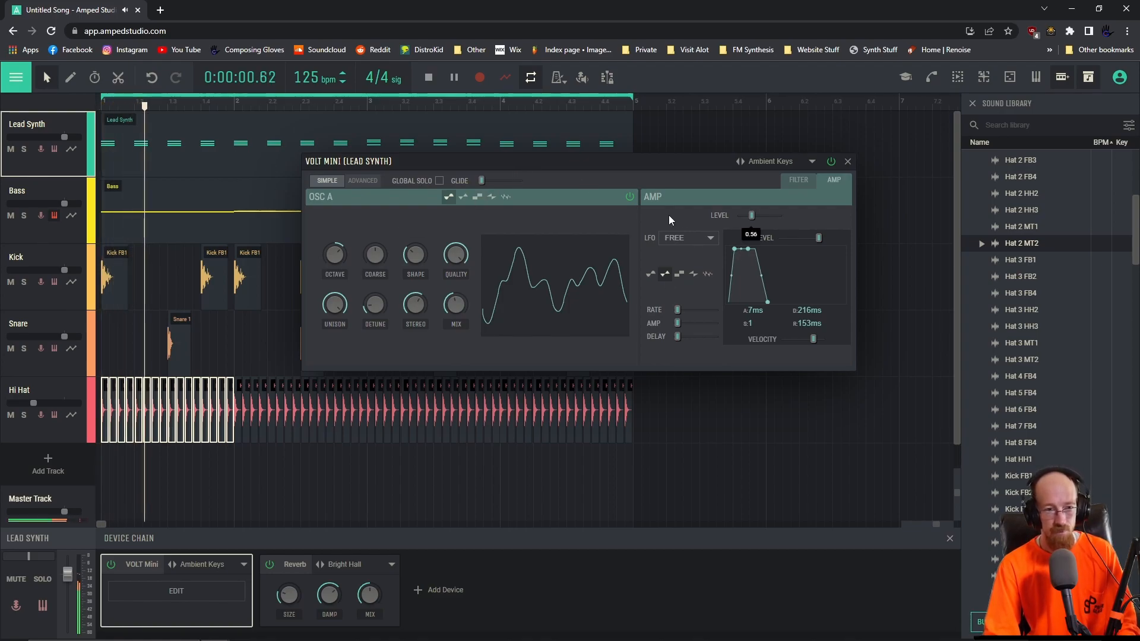
{"action": "key", "text": "space"}
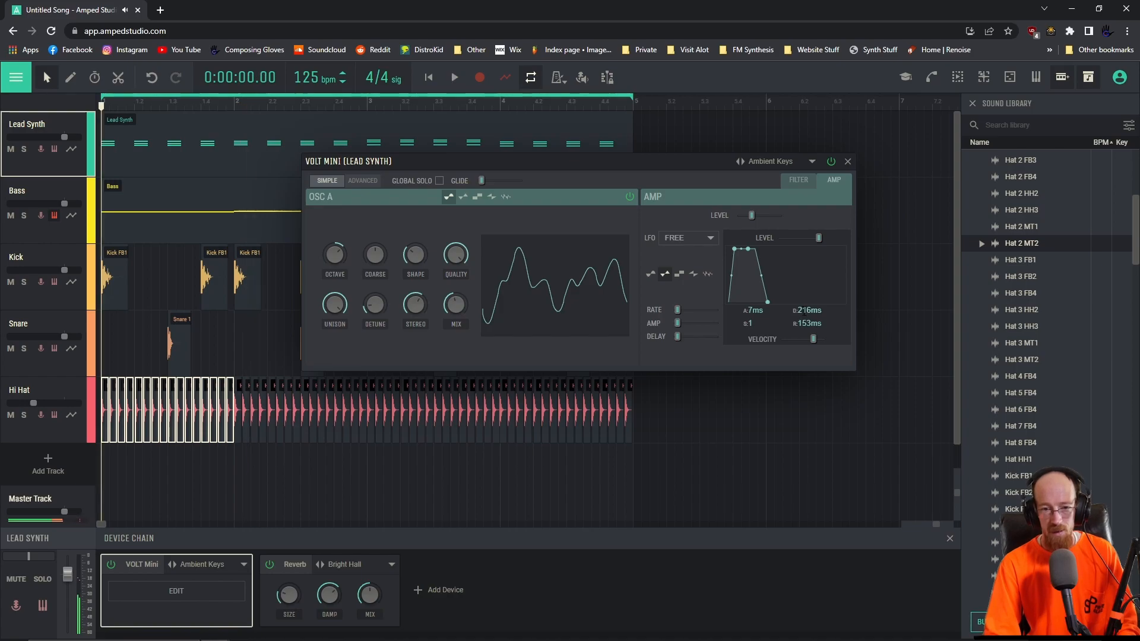
- Set the lead's amp envelope to 90 ms decay and 0 sustain, play the song and close the synth editor
{"action": "left_click_drag", "start_coordinate": [748, 252], "coordinate": [746, 317]}
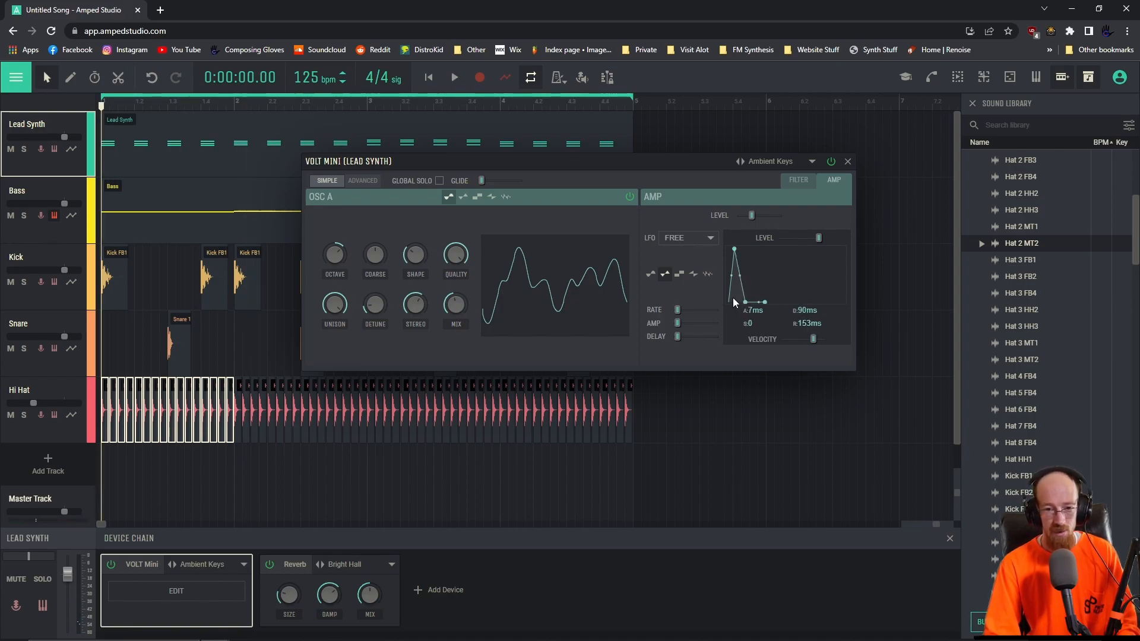
{"action": "key", "text": "space"}
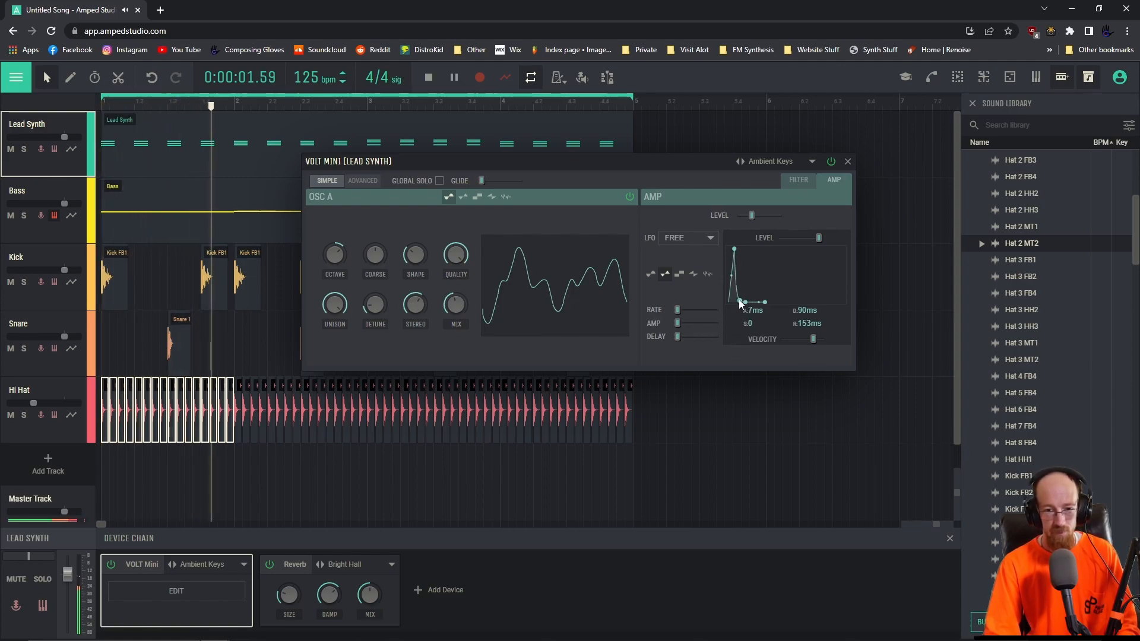
{"action": "left_click", "coordinate": [848, 161]}
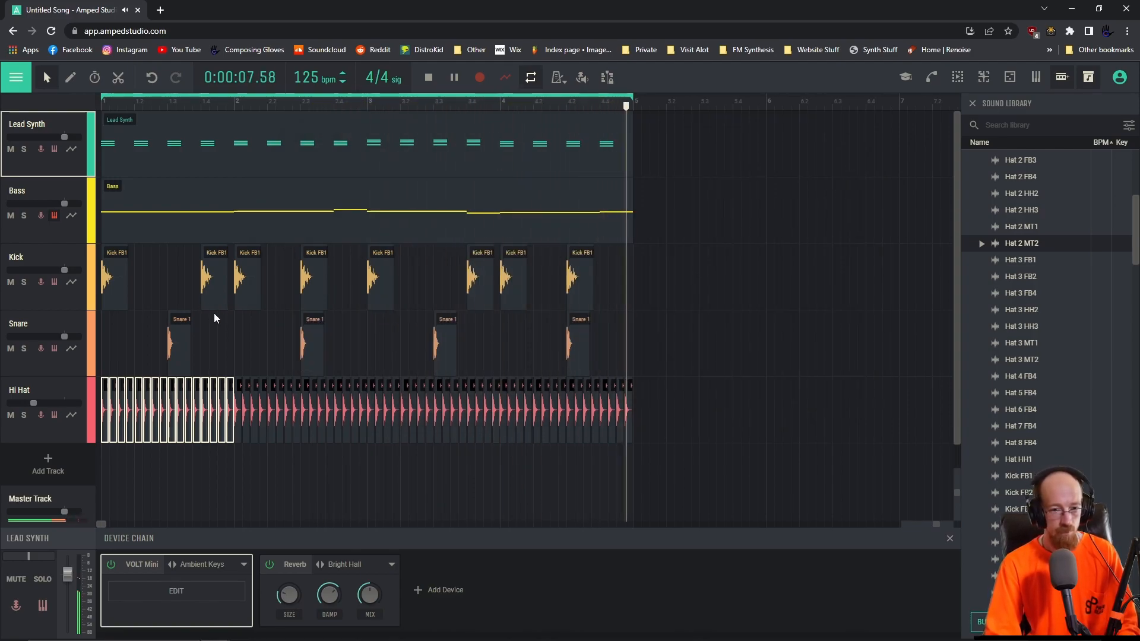
- Stop playback, review the Lead Synth's VOLT Mini settings, close the synth editor and clear the clip selection
{"action": "left_click_drag", "start_coordinate": [215, 301], "coordinate": [213, 296]}
{"action": "key", "text": "space"}
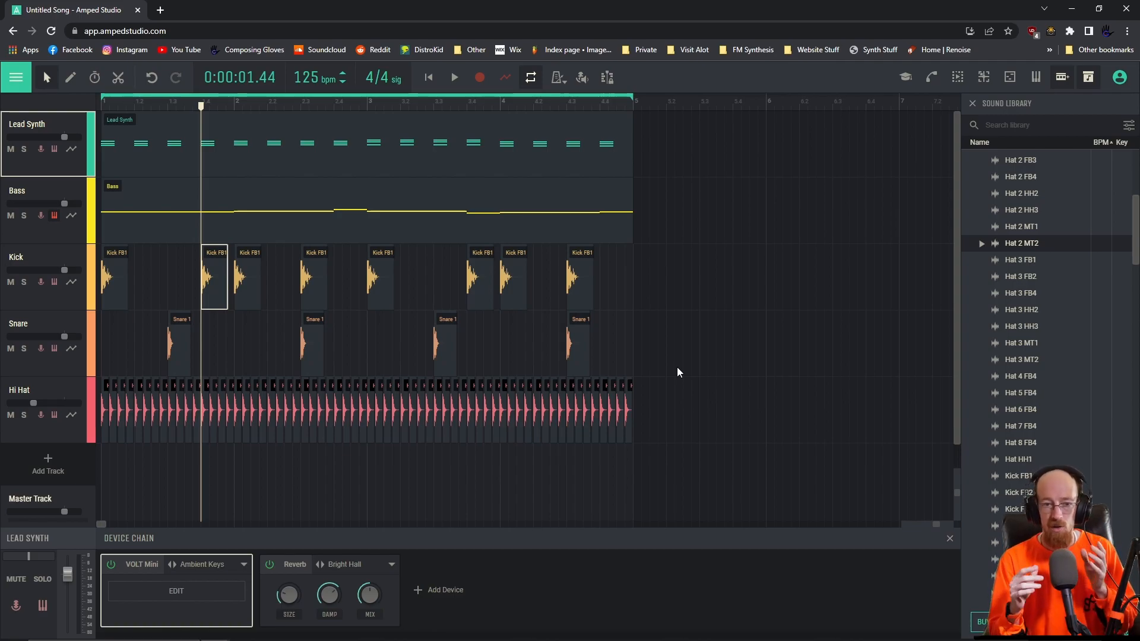
{"action": "left_click", "coordinate": [418, 147]}
{"action": "left_click", "coordinate": [424, 229]}
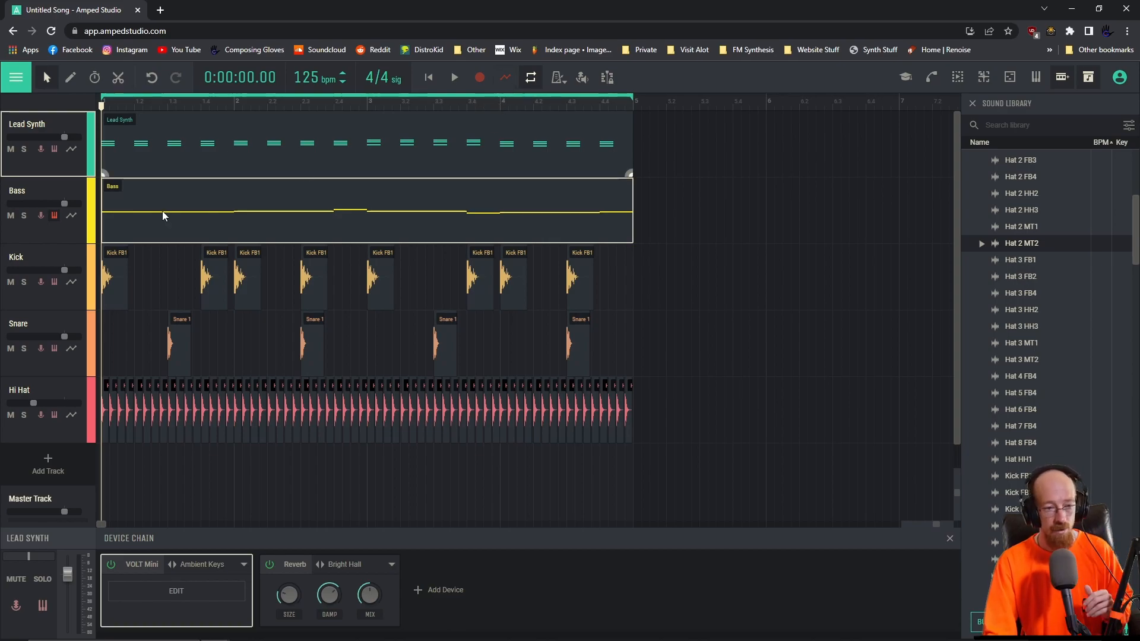
{"action": "left_click", "coordinate": [218, 594]}
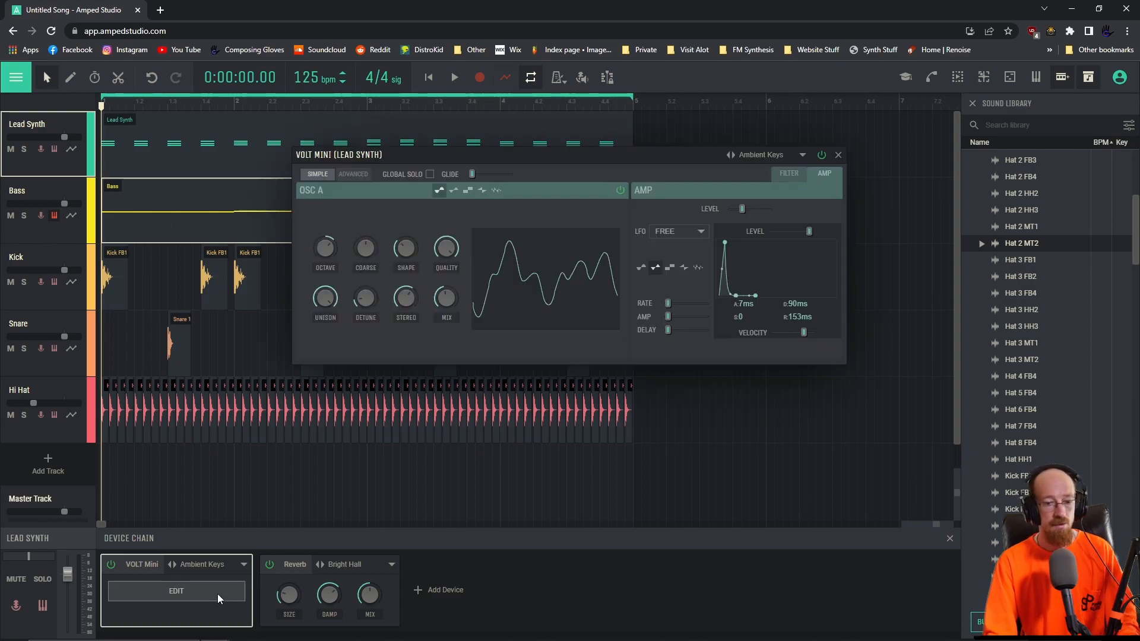
{"action": "left_click", "coordinate": [838, 153]}
{"action": "left_click", "coordinate": [738, 250]}
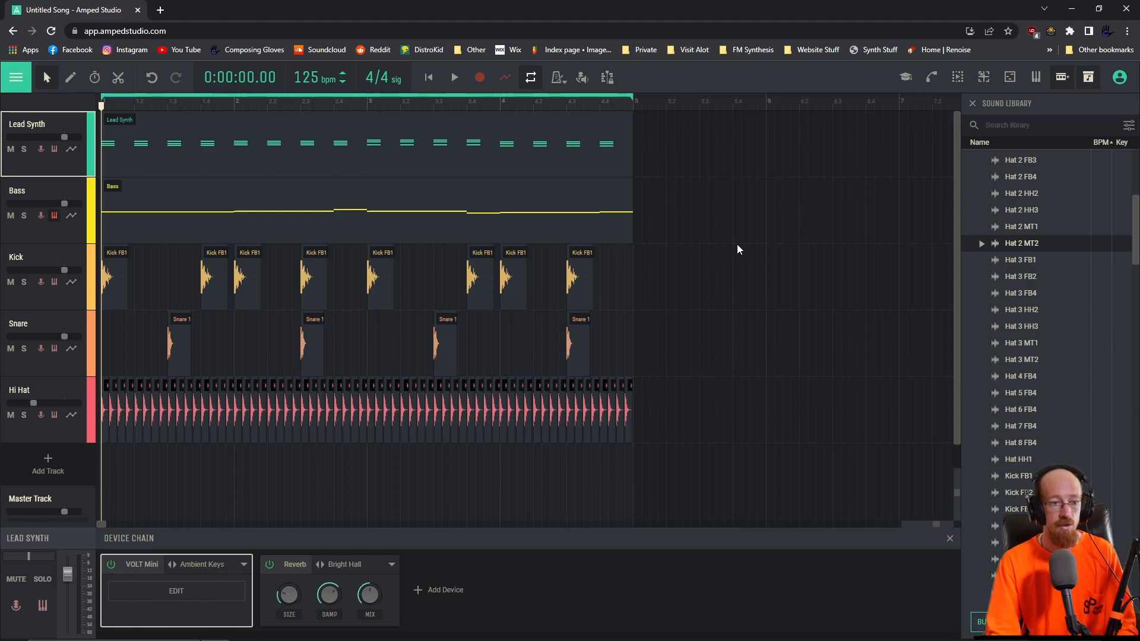
- Open the audio export settings for the song and name the exported file Demo
{"action": "left_click", "coordinate": [17, 78]}
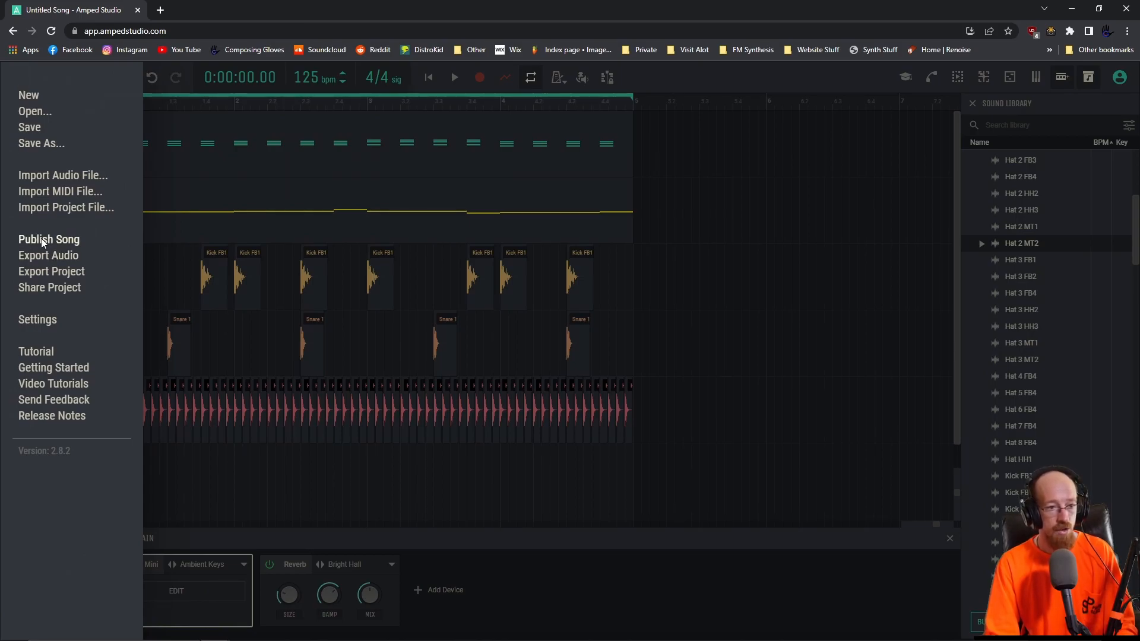
{"action": "left_click", "coordinate": [47, 256]}
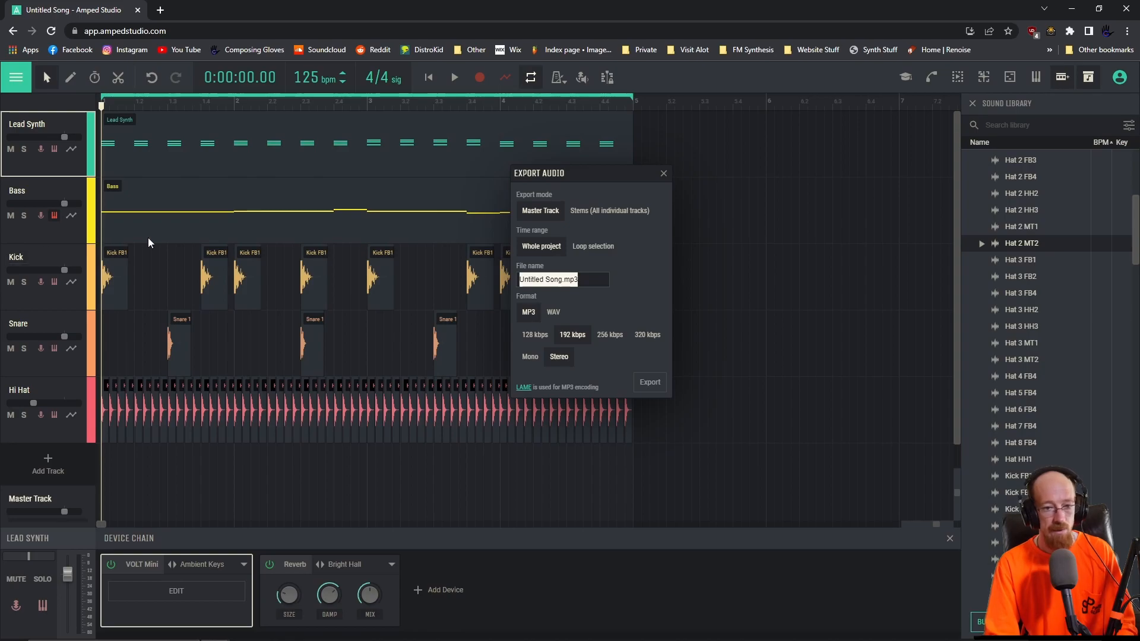
{"action": "type", "text": "Demo"}
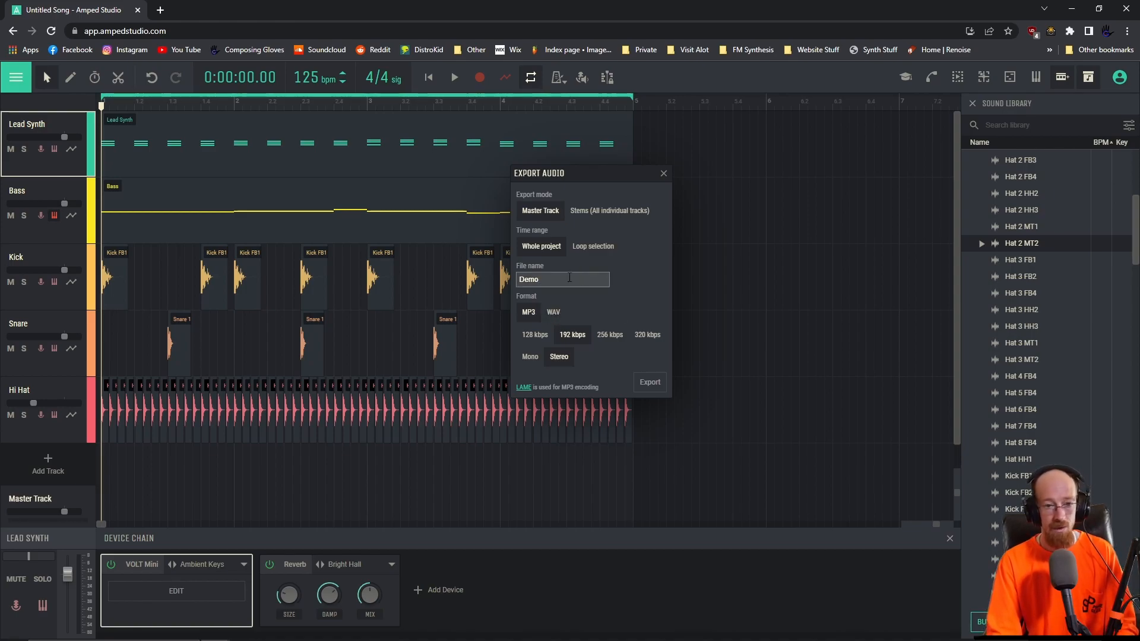
- Try the WAV format, MP3 at 320 kbps and the all-tracks stems mode, returning to the master track mode
{"action": "left_click", "coordinate": [555, 312]}
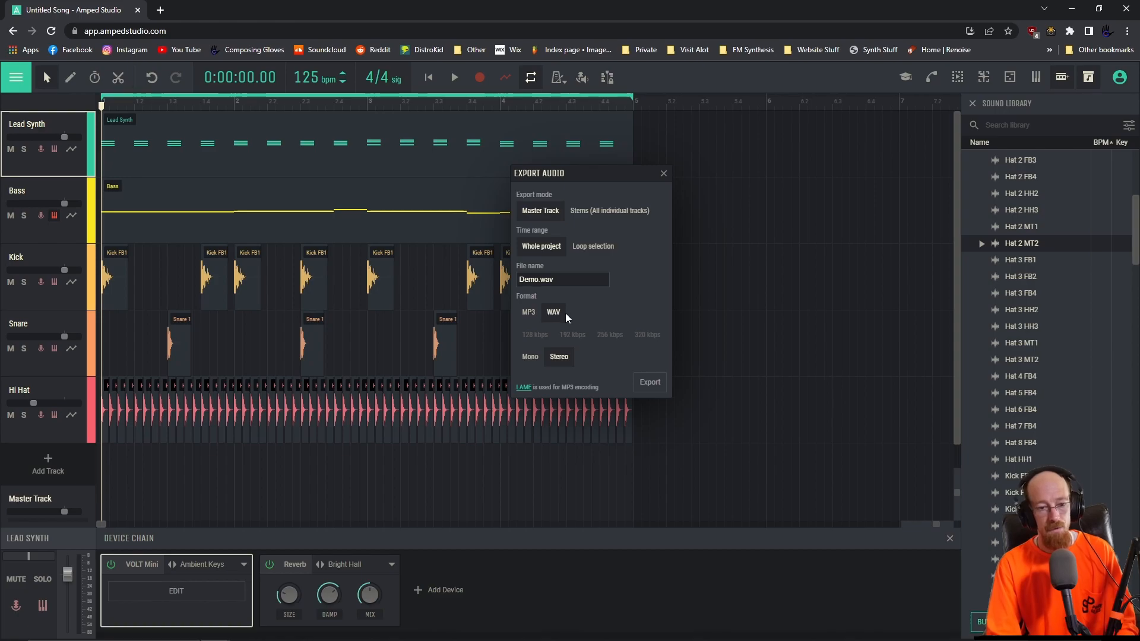
{"action": "left_click", "coordinate": [533, 313]}
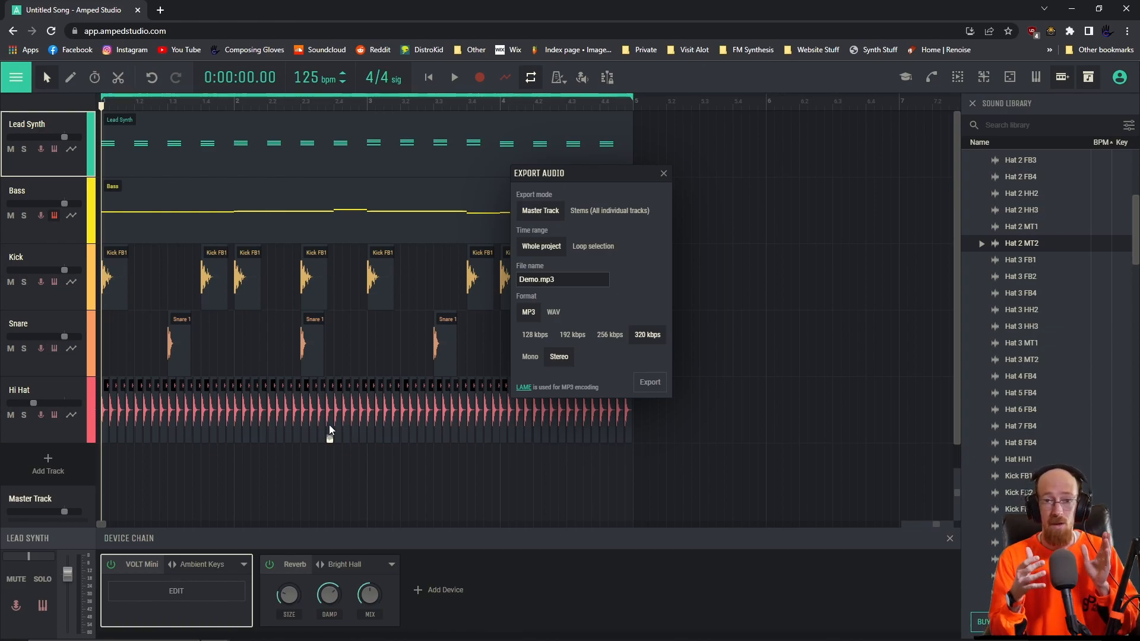
{"action": "left_click", "coordinate": [623, 211]}
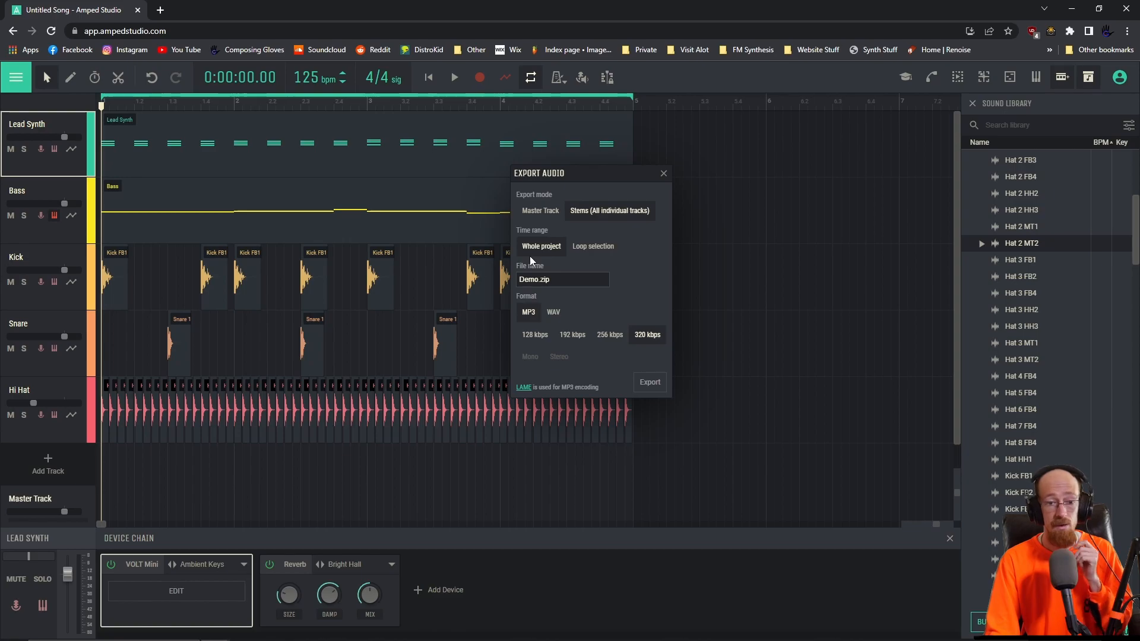
{"action": "left_click", "coordinate": [543, 212]}
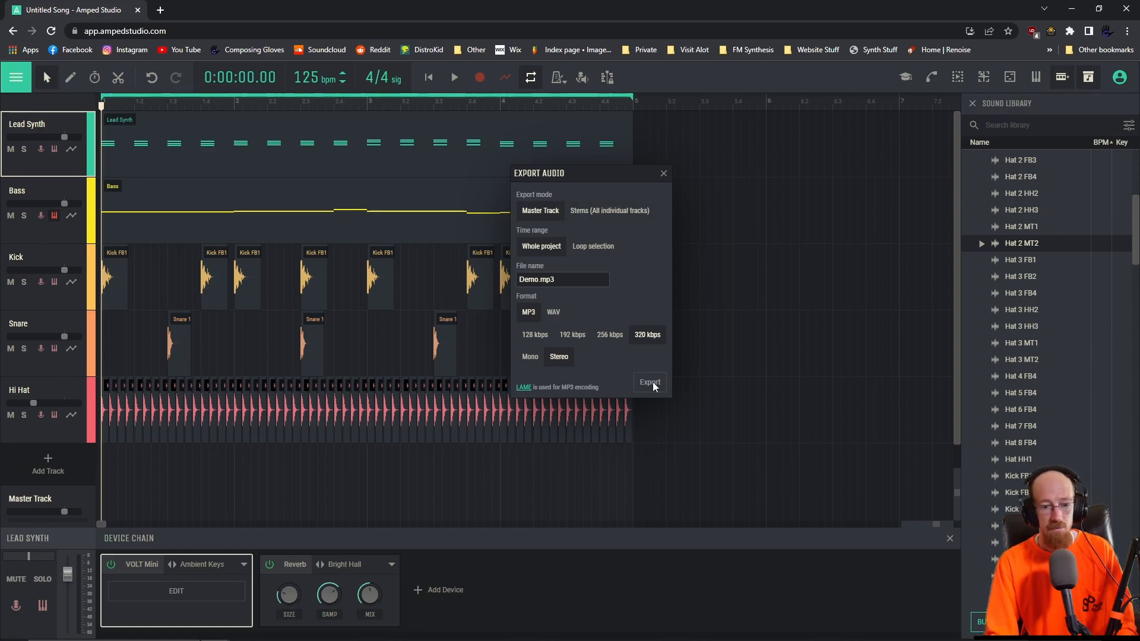
- Export the whole project's master track as a stereo WAV file
{"action": "left_click", "coordinate": [555, 313]}
{"action": "left_click", "coordinate": [650, 383]}
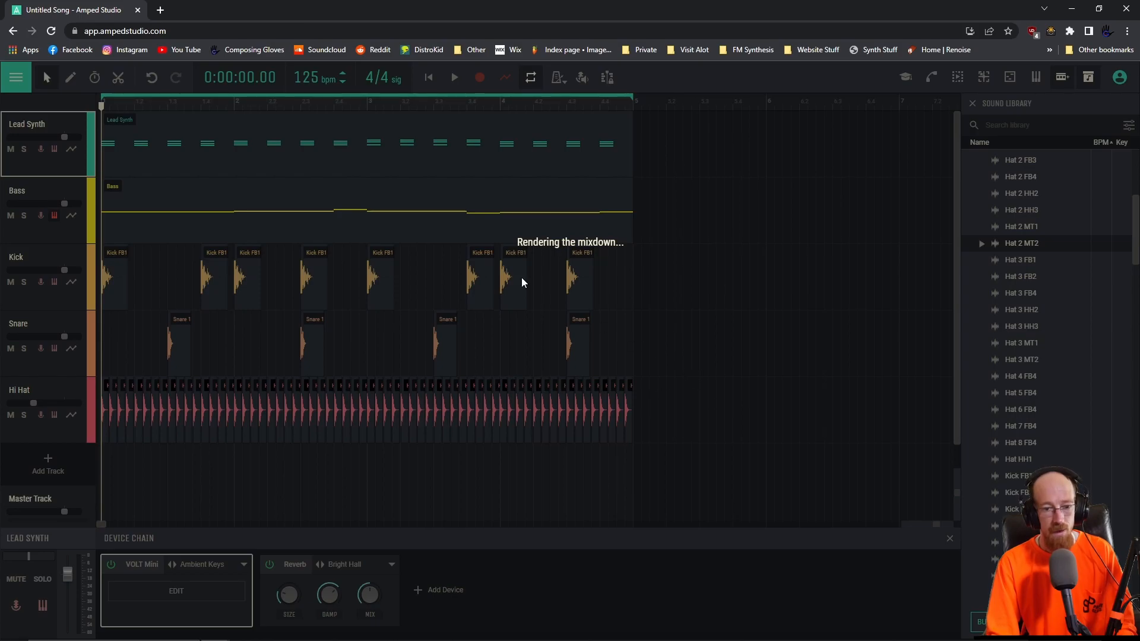